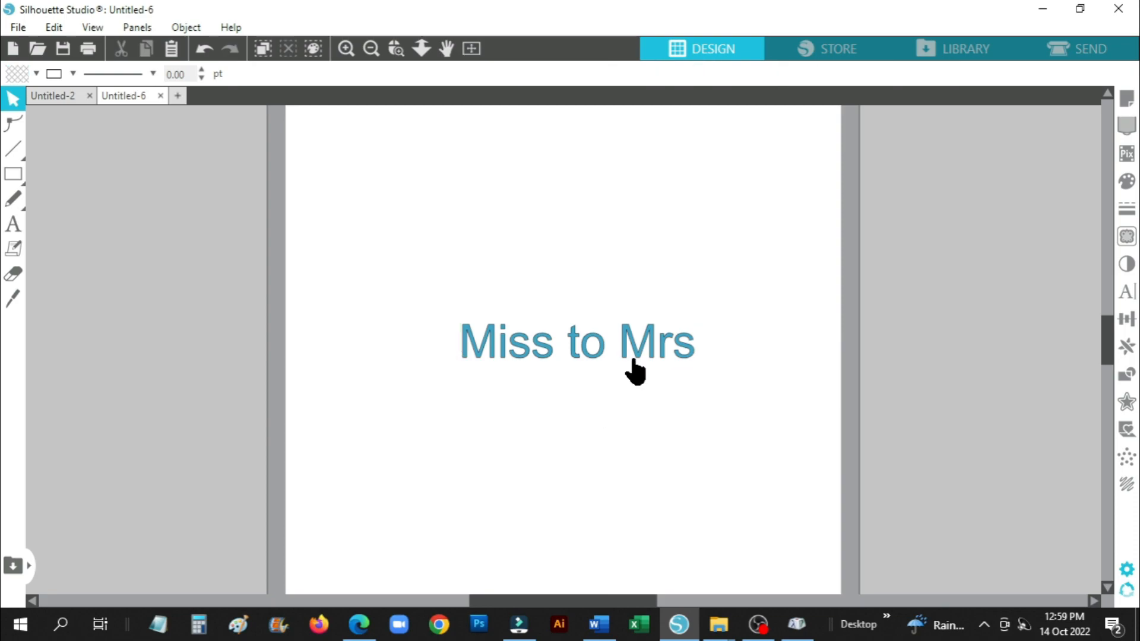
# Change the font of the "Miss to Mrs" text to Hello Najwa and move the text to the middle of the page.
pyautogui.click(631, 363)
pyautogui.click(1125, 291)
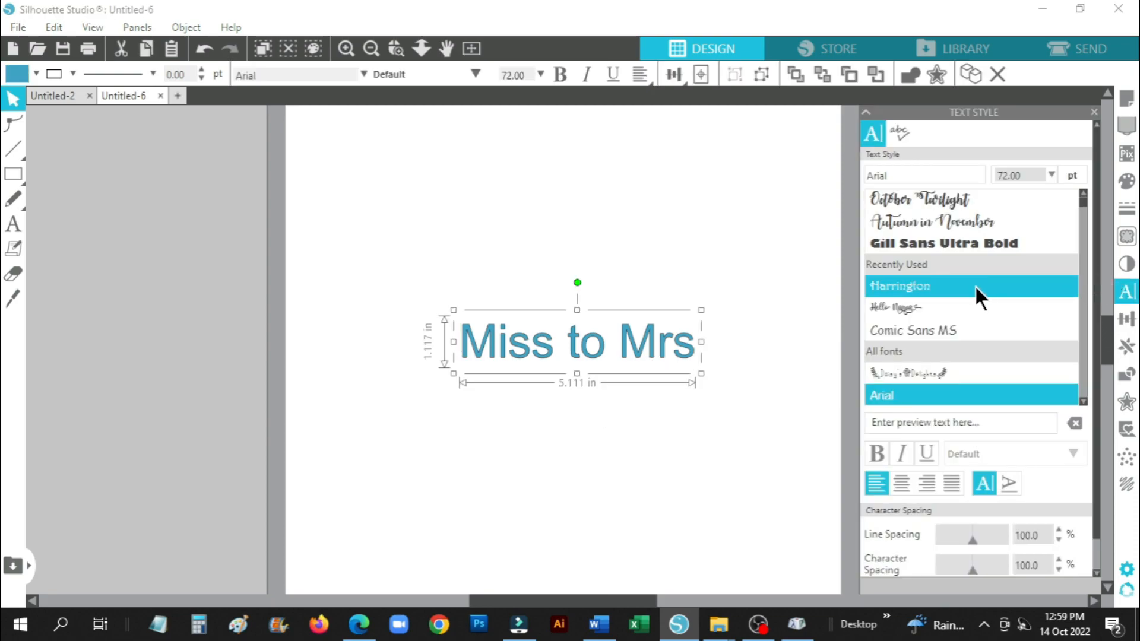
pyautogui.click(949, 303)
pyautogui.moveTo(600, 305); pyautogui.dragTo(909, 262)
pyautogui.moveTo(794, 301); pyautogui.dragTo(708, 344)
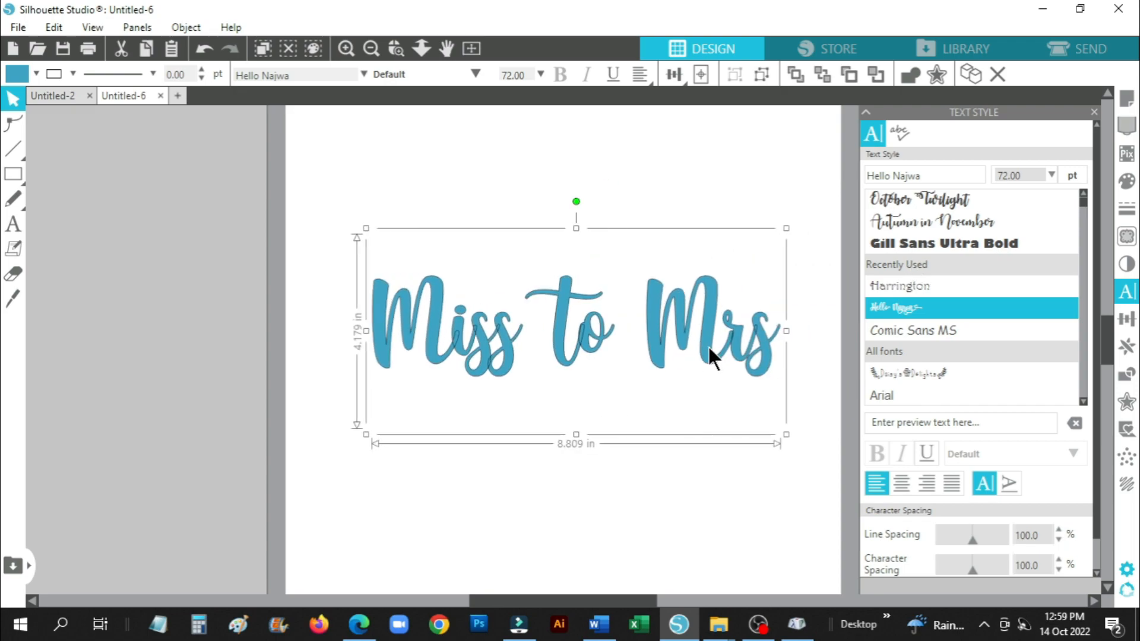
pyautogui.click(1093, 113)
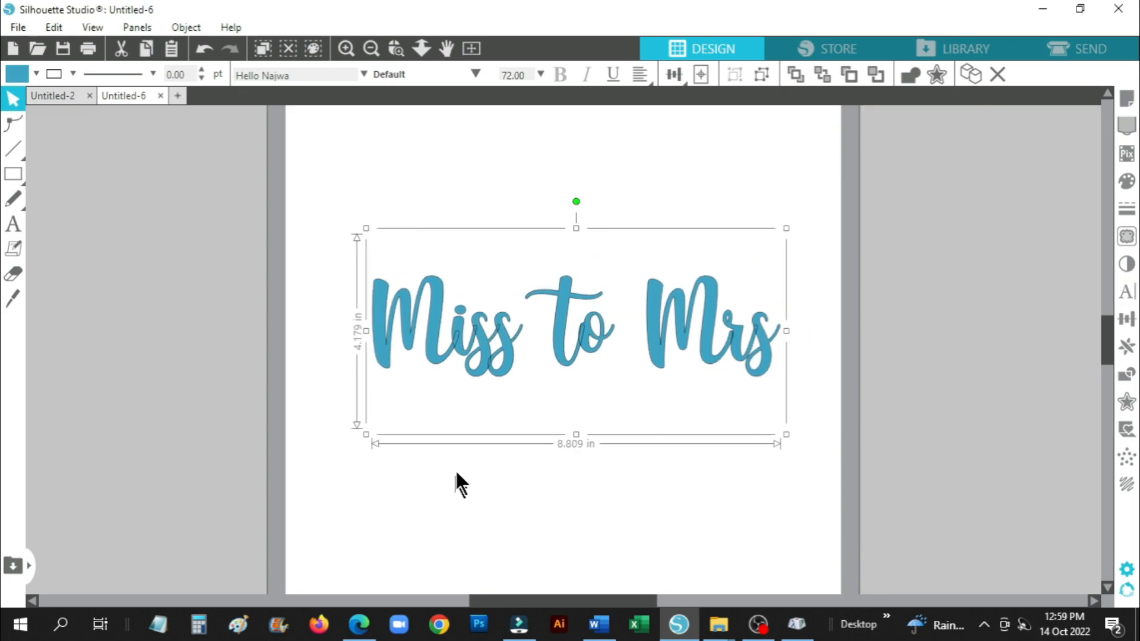
# Find and open the Windows Character Map showing the Hello Najwa font, and minimize it for use alongside the design.
pyautogui.click(61, 624)
pyautogui.write('c')
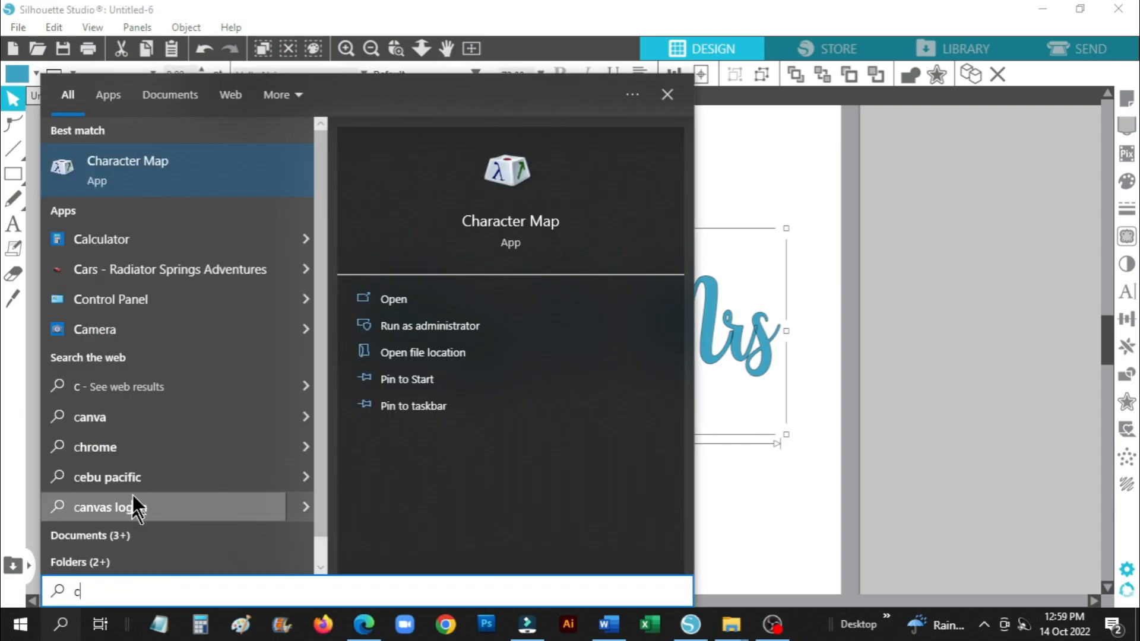
pyautogui.click(201, 170)
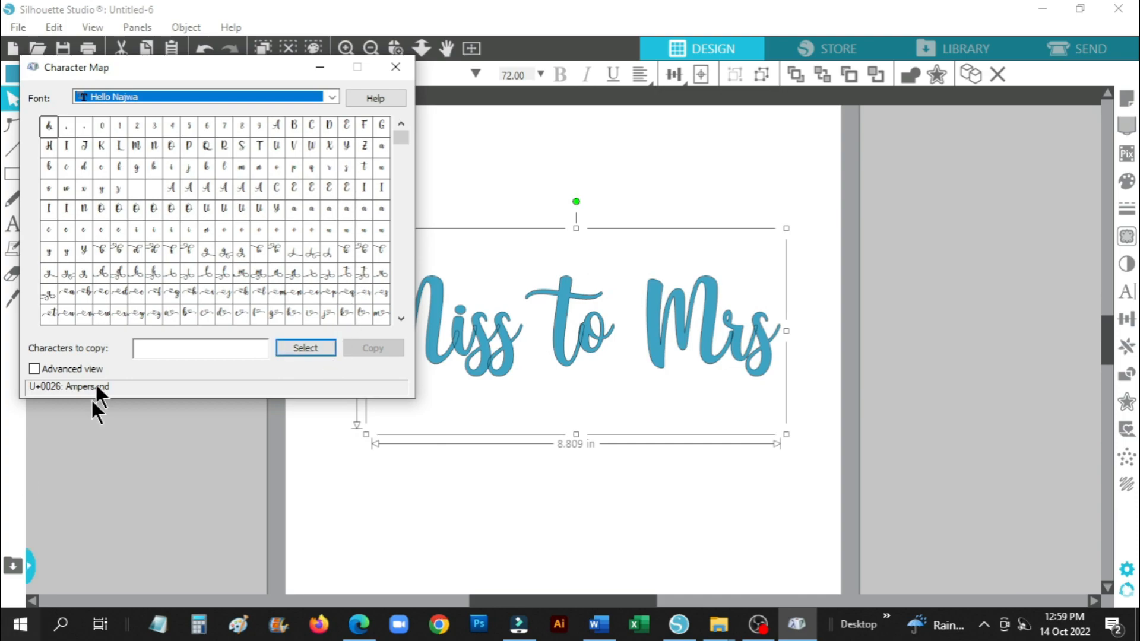
pyautogui.click(320, 67)
# Edit the "Miss to Mrs" text and delete the capital M of "Miss".
pyautogui.rightClick(483, 323)
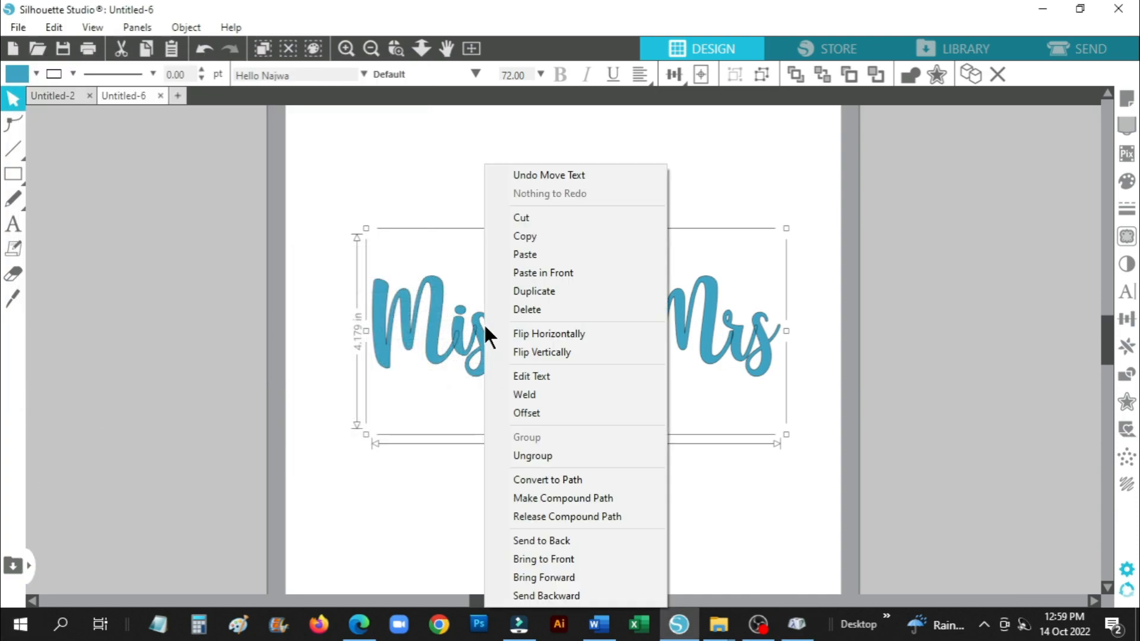
pyautogui.click(536, 376)
pyautogui.click(444, 341)
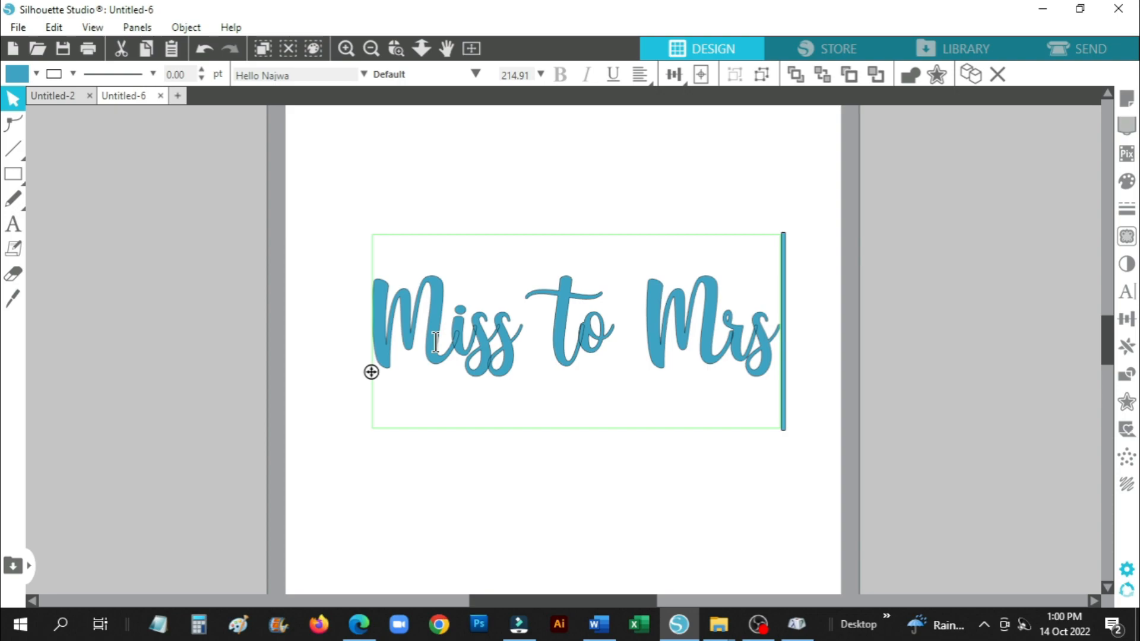
pyautogui.press('BackSpace')
# Copy the looped-swash lowercase m (U+F1A9) from Character Map and paste it in front of "iss" in the design text.
pyautogui.click(797, 625)
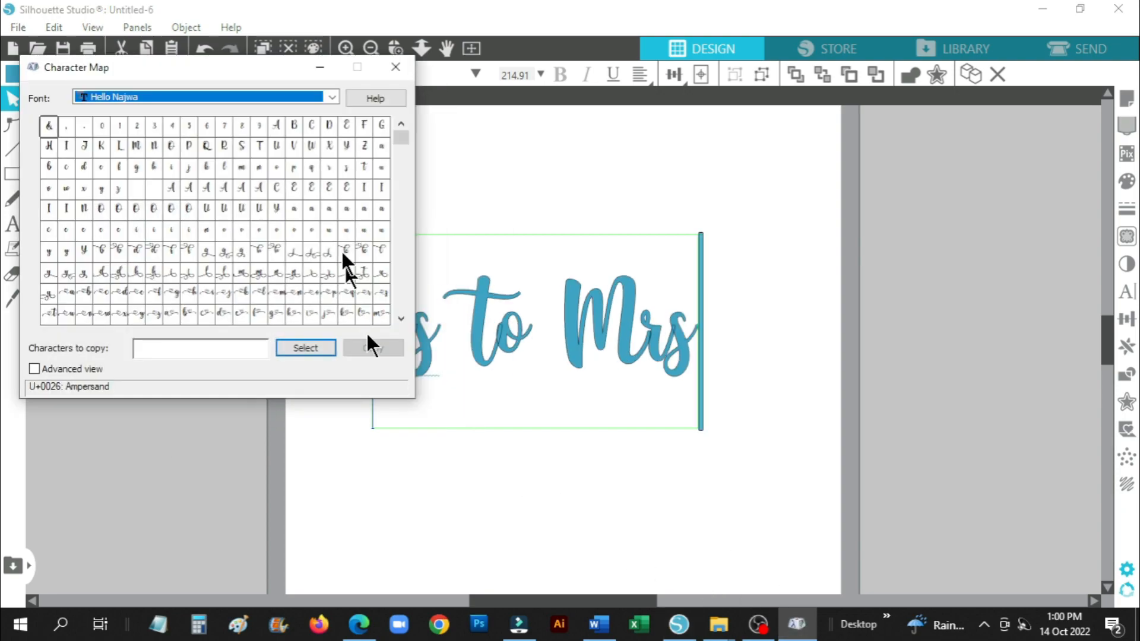
pyautogui.moveTo(251, 69); pyautogui.dragTo(624, 162)
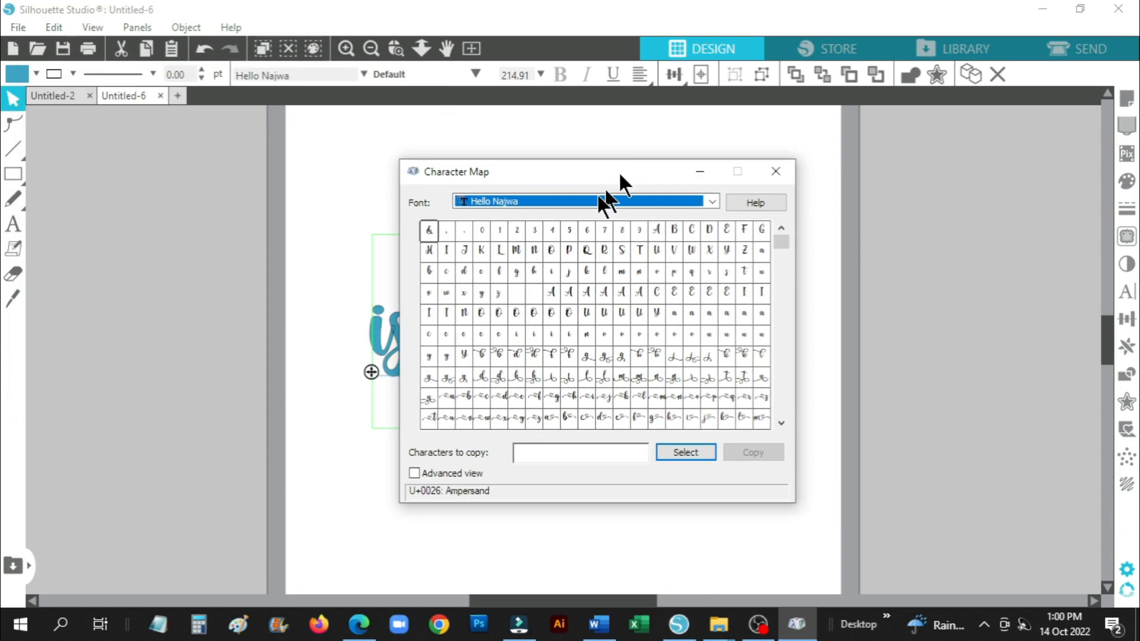
pyautogui.click(641, 382)
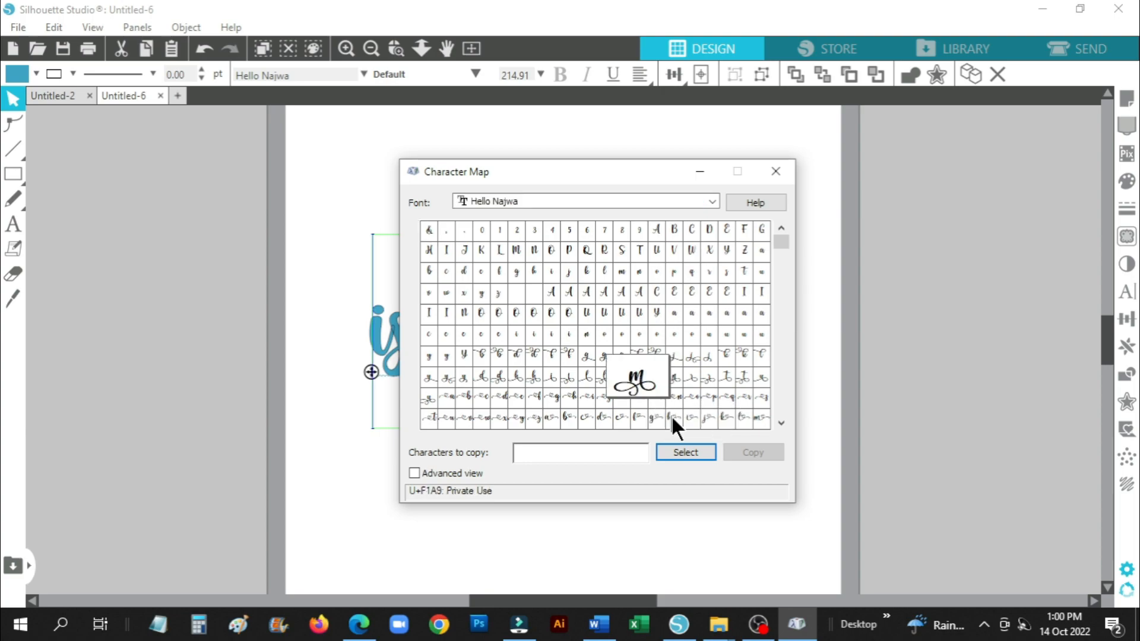
pyautogui.click(680, 452)
pyautogui.click(760, 452)
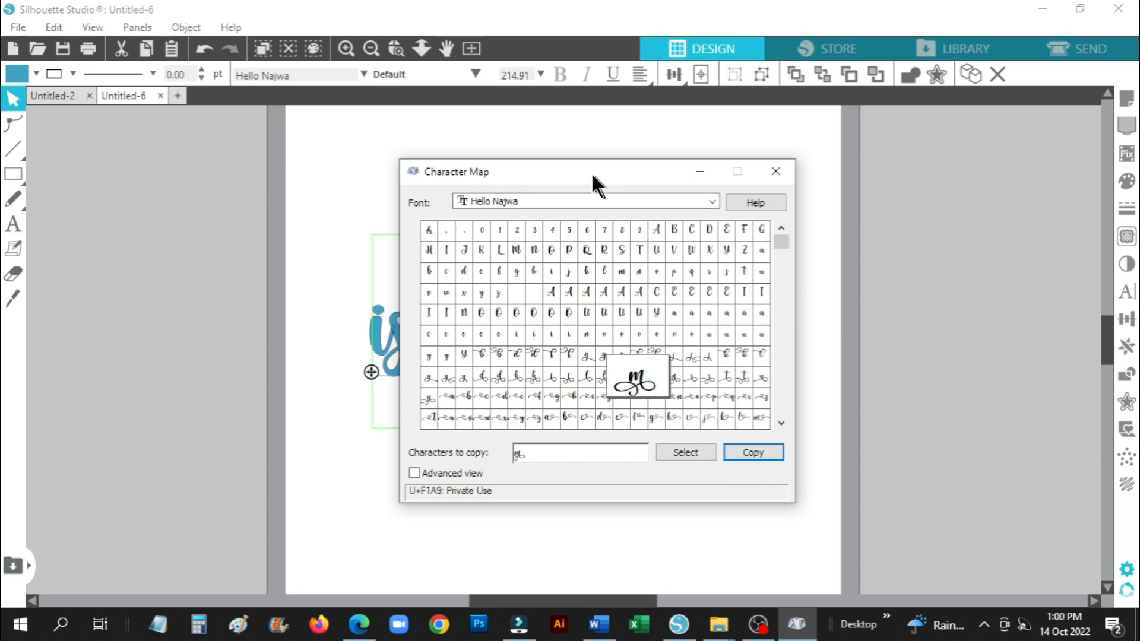
pyautogui.moveTo(592, 173); pyautogui.dragTo(927, 164)
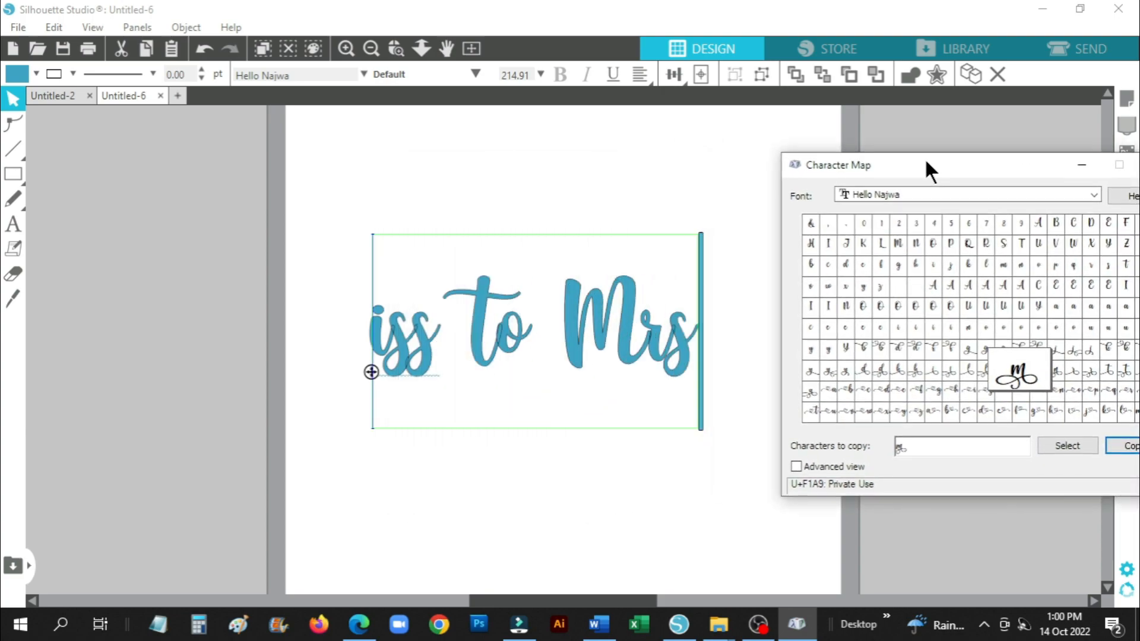
pyautogui.rightClick(378, 330)
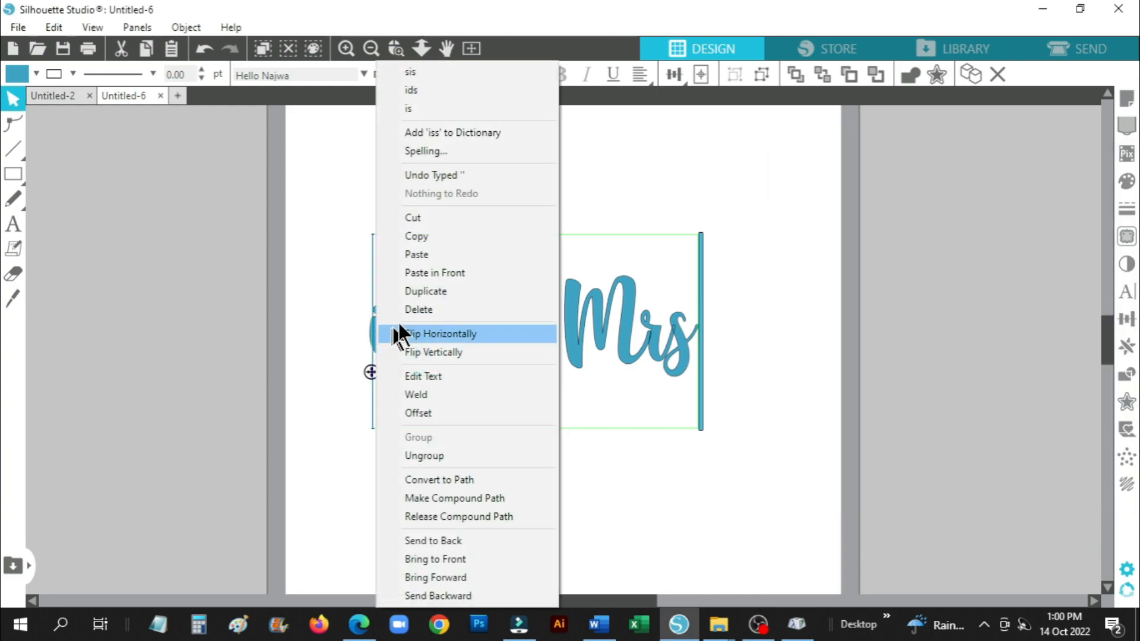
pyautogui.click(424, 259)
# Delete the word "to" from the middle of the text, keeping the gap before "Mrs".
pyautogui.click(586, 339)
pyautogui.press('BackSpace')
pyautogui.press('BackSpace')
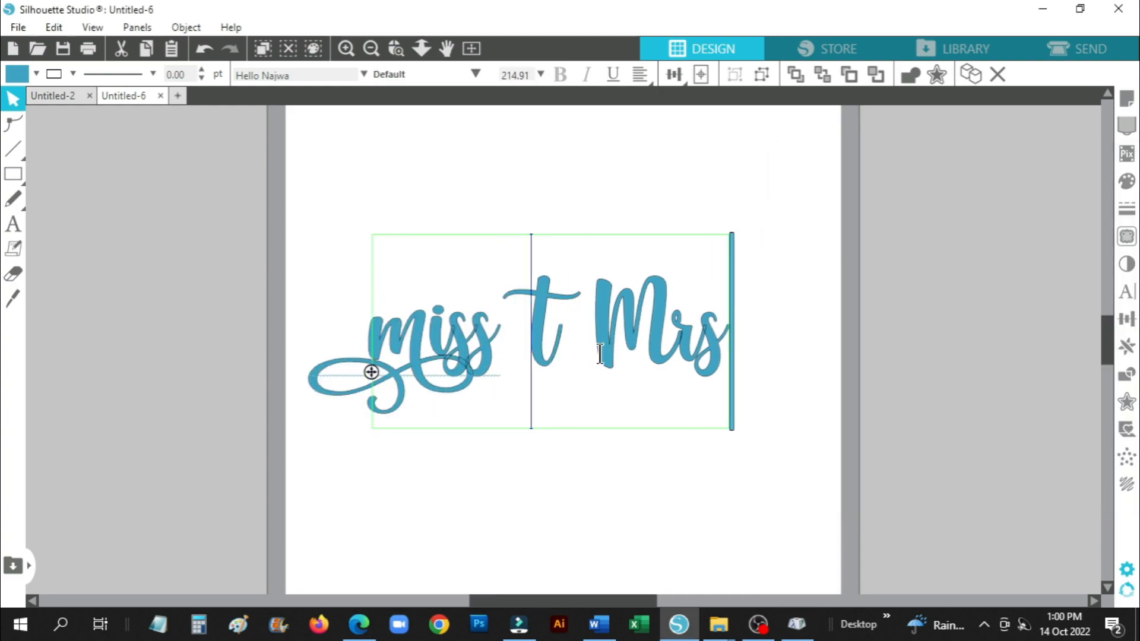
# Clear the previous glyph in Character Map and copy the t with the heart tail (U+F1DF).
pyautogui.click(797, 624)
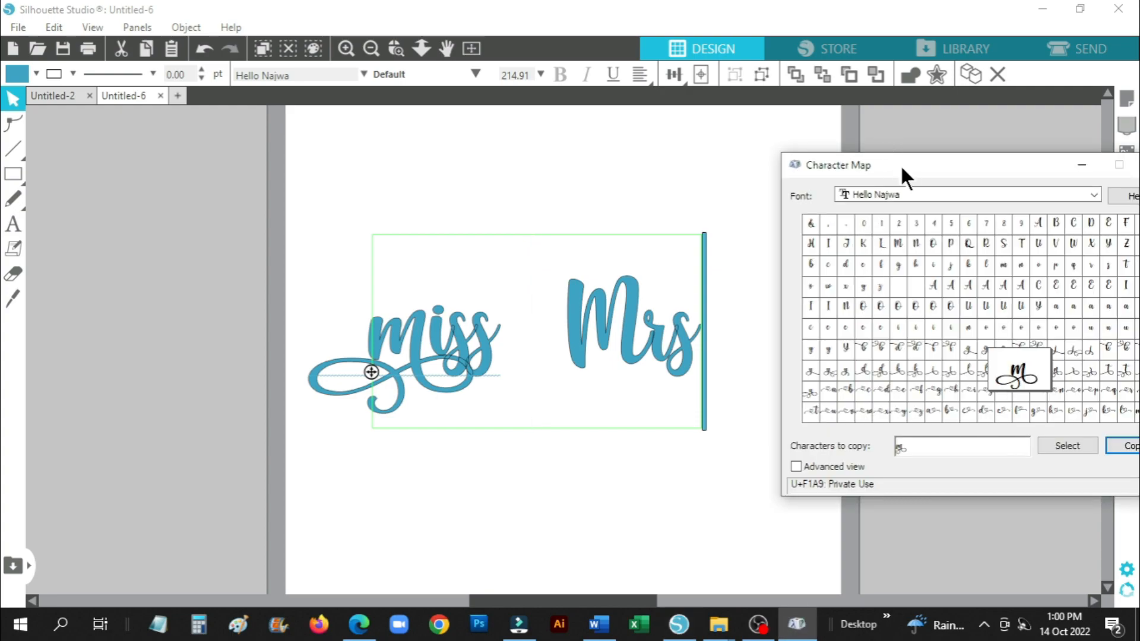
pyautogui.moveTo(824, 147); pyautogui.dragTo(822, 148)
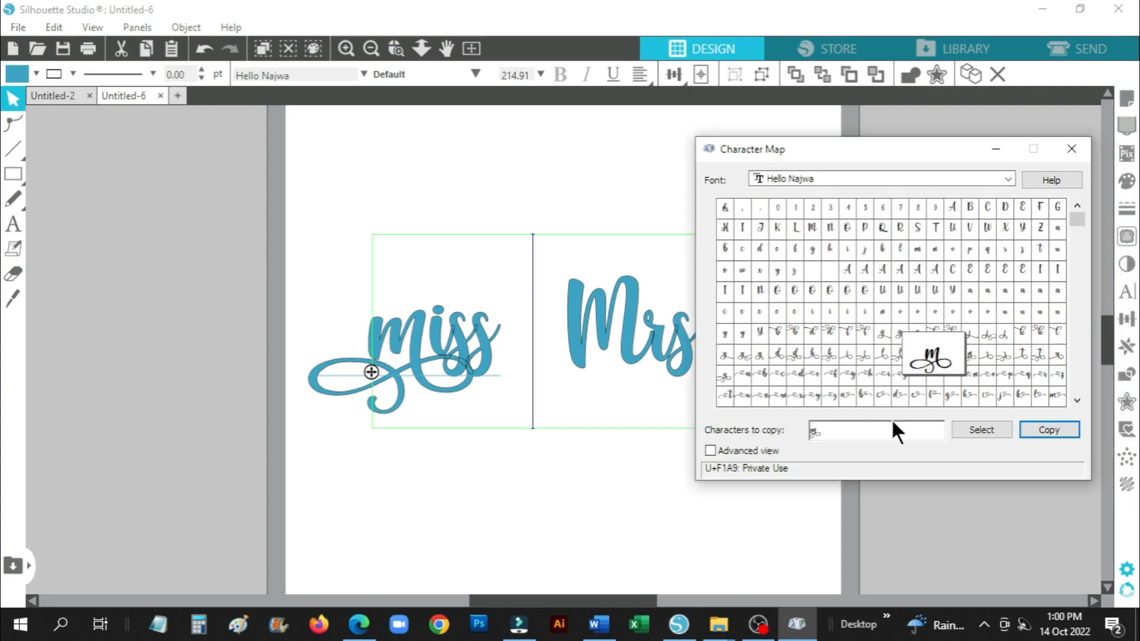
pyautogui.moveTo(821, 431); pyautogui.dragTo(757, 430)
pyautogui.press('BackSpace')
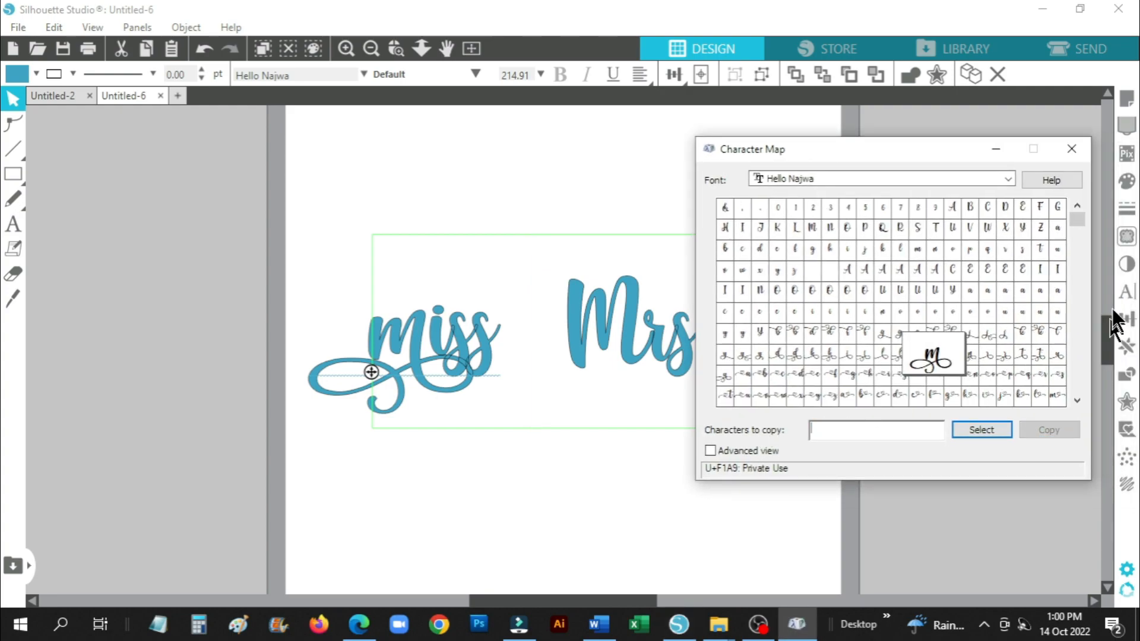
pyautogui.click(1079, 229)
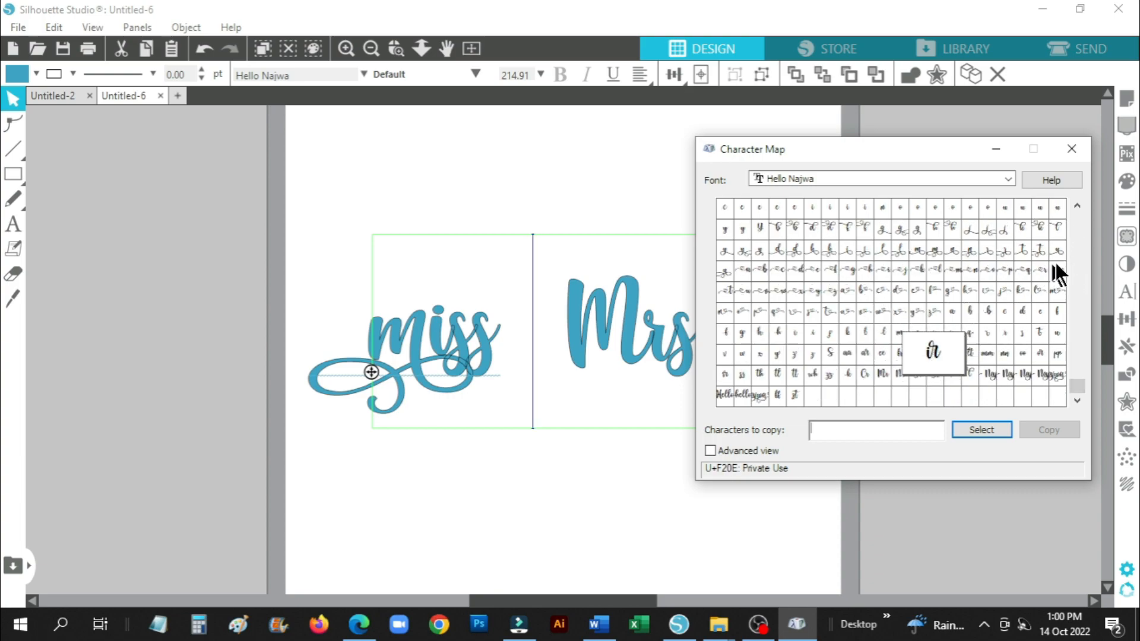
pyautogui.moveTo(1085, 369); pyautogui.dragTo(1085, 347)
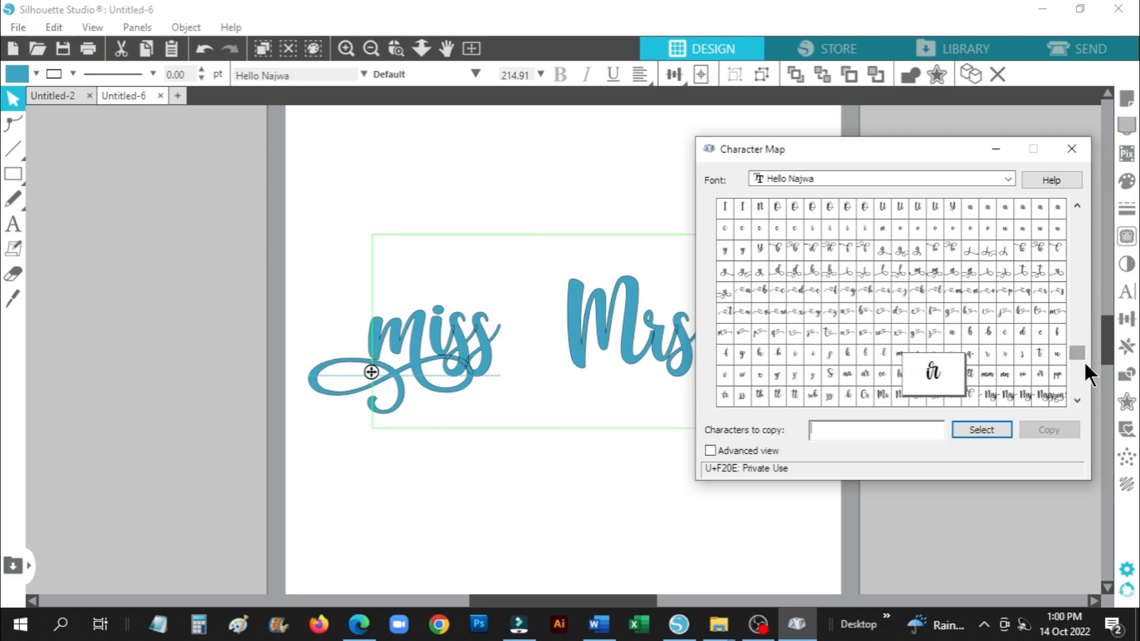
pyautogui.click(832, 333)
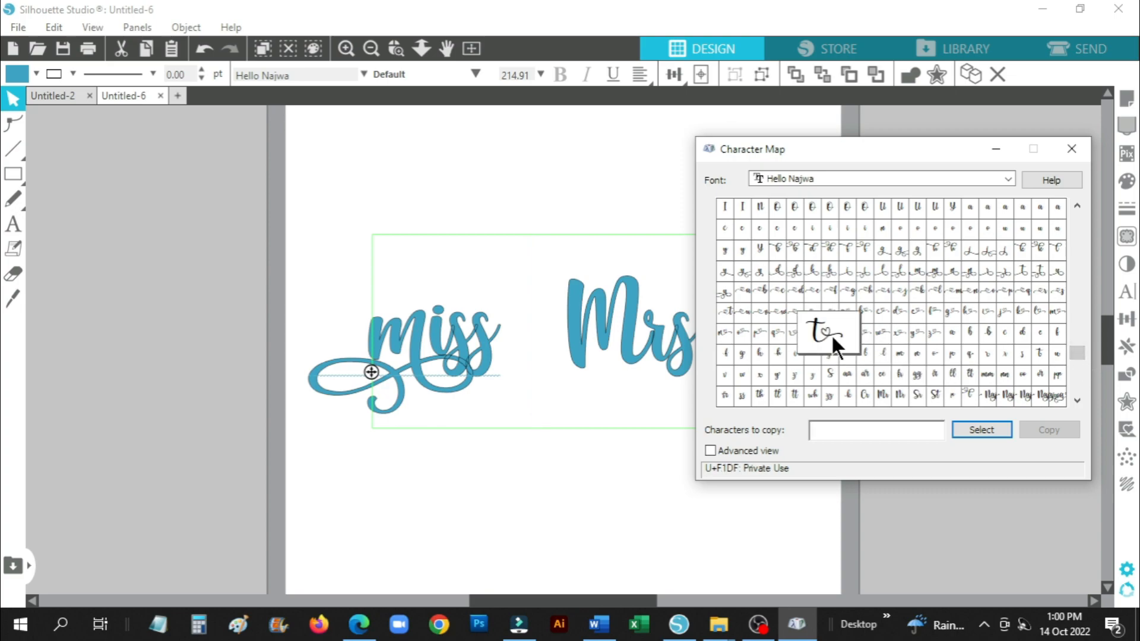
pyautogui.click(965, 430)
pyautogui.click(1028, 426)
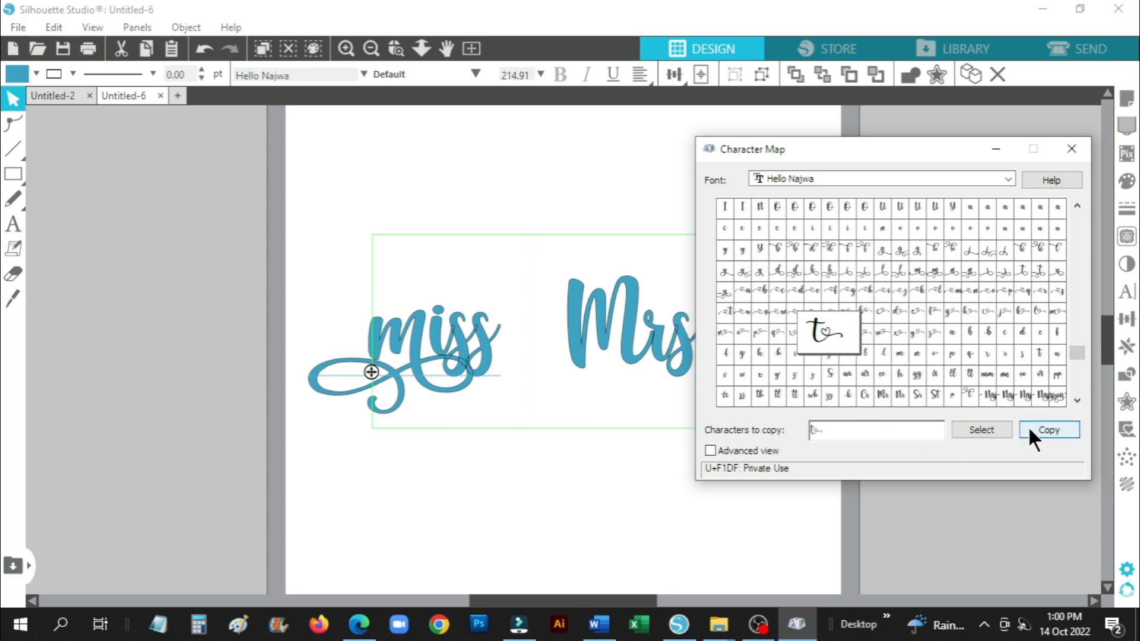
# Paste the heart-tailed t glyph between "miss" and "Mrs" in the design text.
pyautogui.click(559, 331)
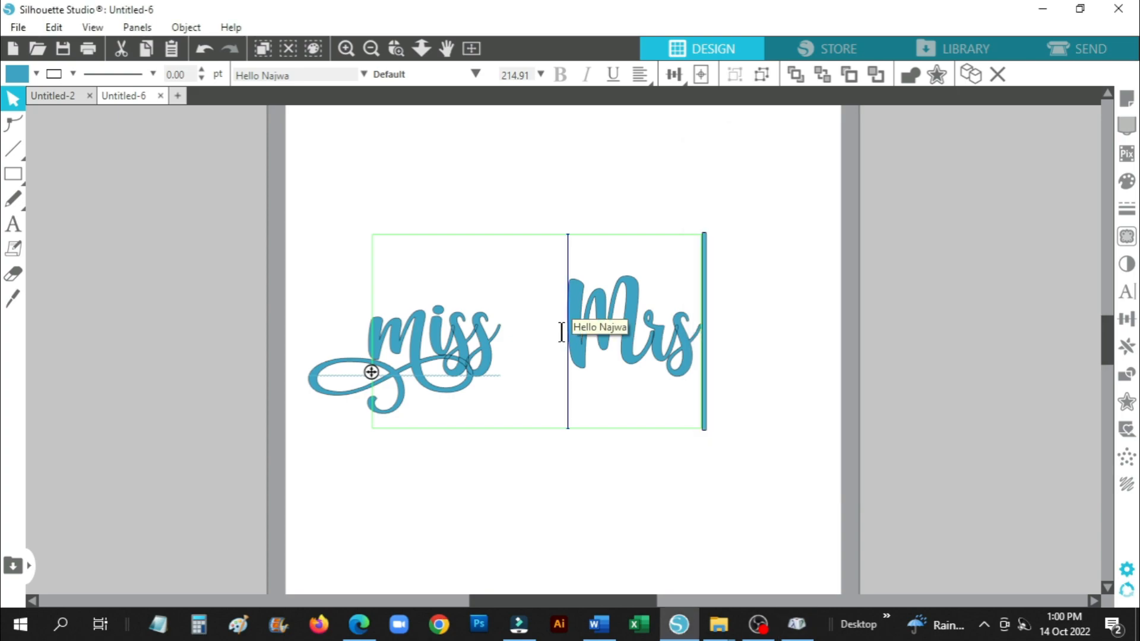
pyautogui.rightClick(560, 330)
pyautogui.click(597, 255)
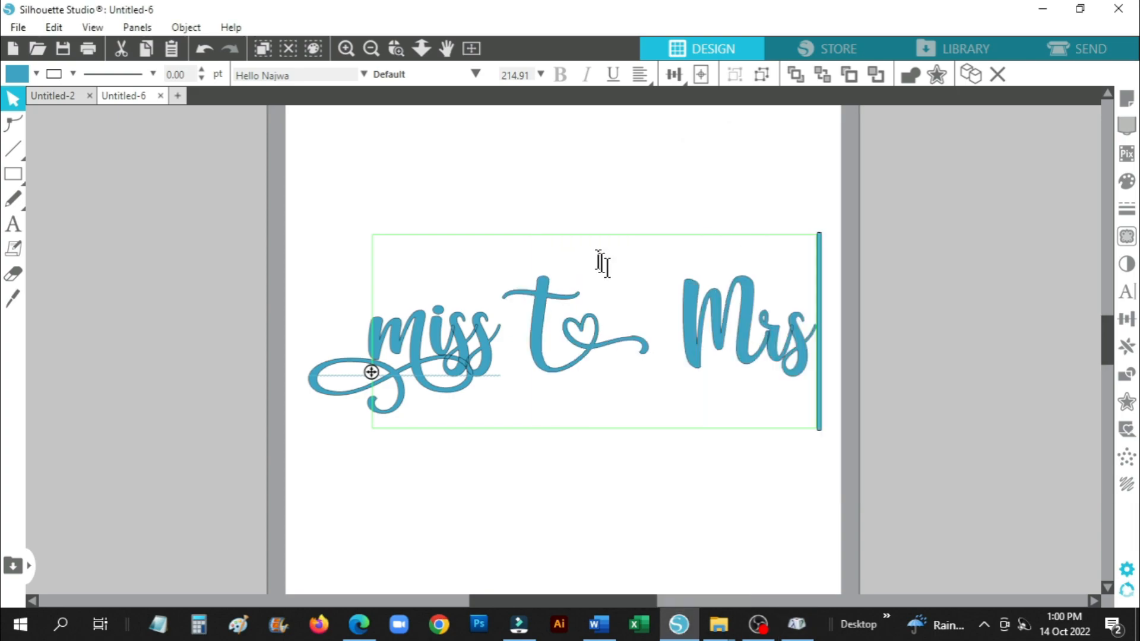
# Delete the capital M of "Mrs" and copy the swash lowercase m (U+F1A8) from Character Map in place of the previous glyph.
pyautogui.press('BackSpace')
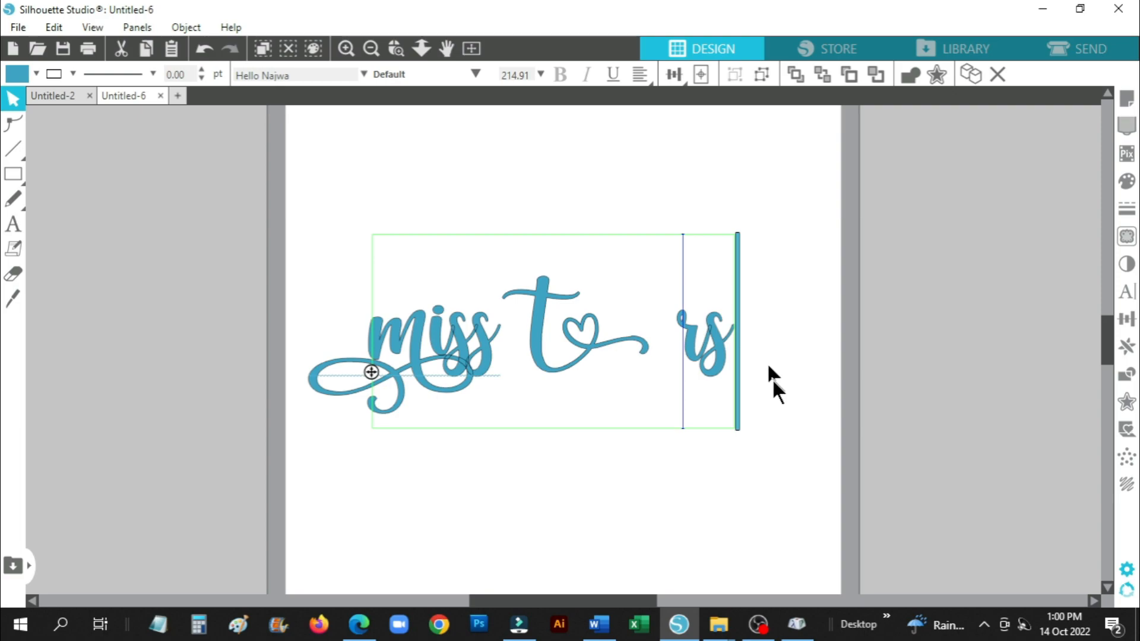
pyautogui.click(797, 625)
pyautogui.click(845, 430)
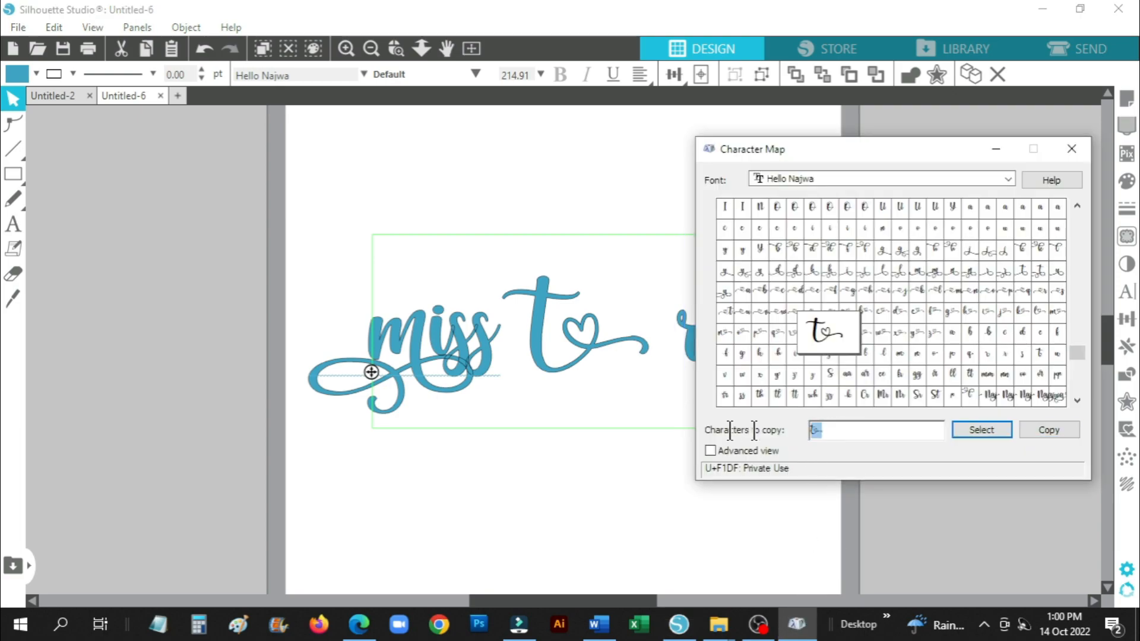
pyautogui.press('BackSpace')
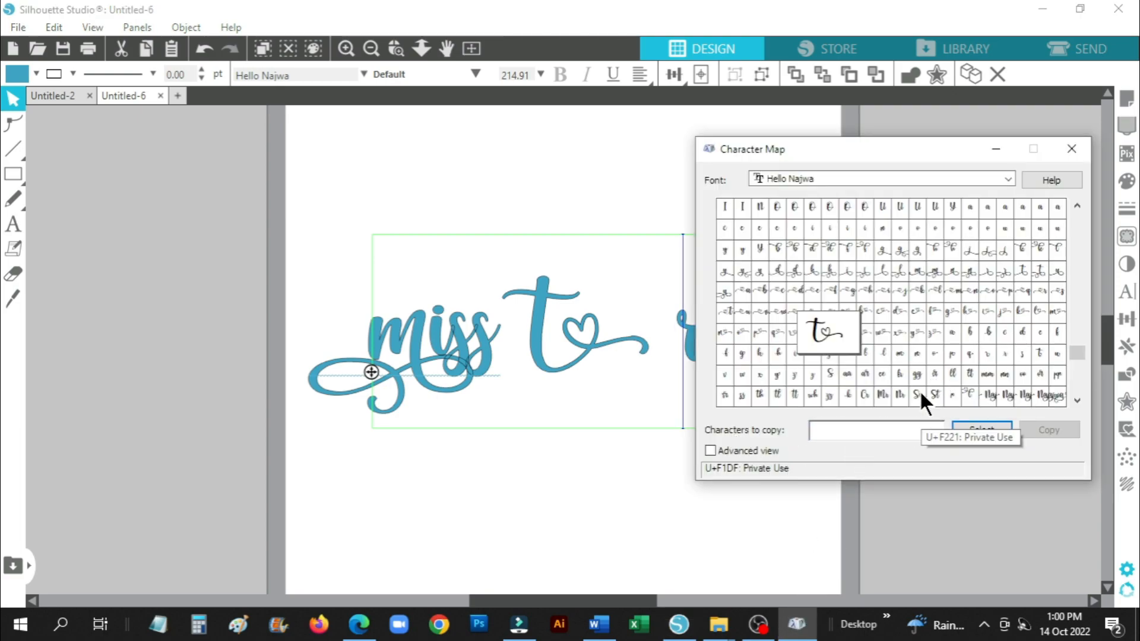
pyautogui.click(920, 272)
pyautogui.click(983, 429)
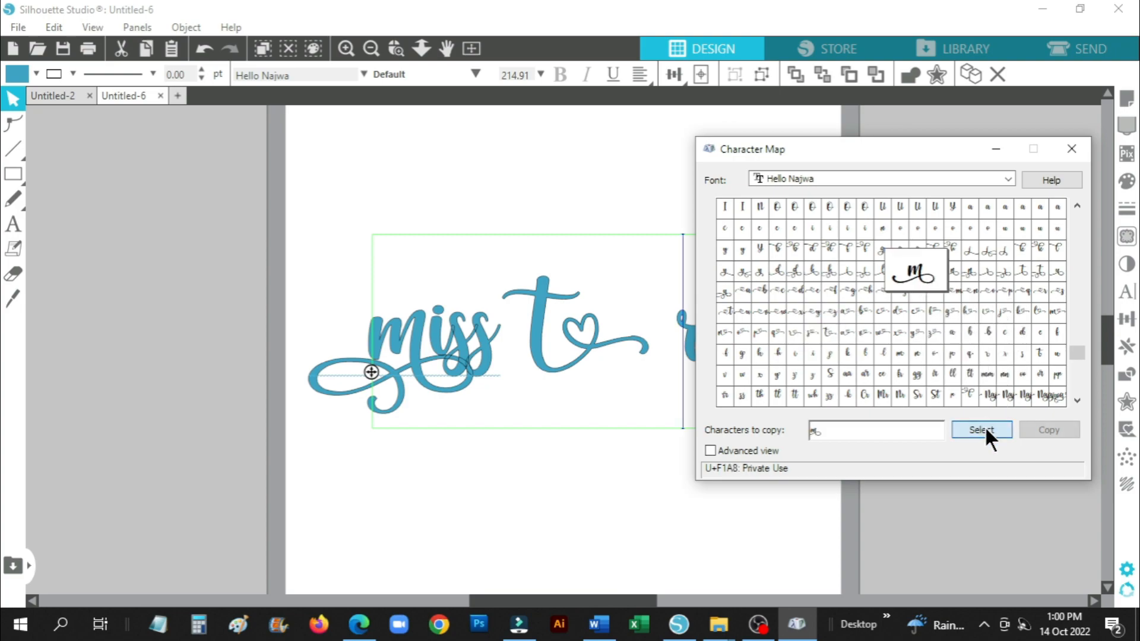
pyautogui.click(1036, 428)
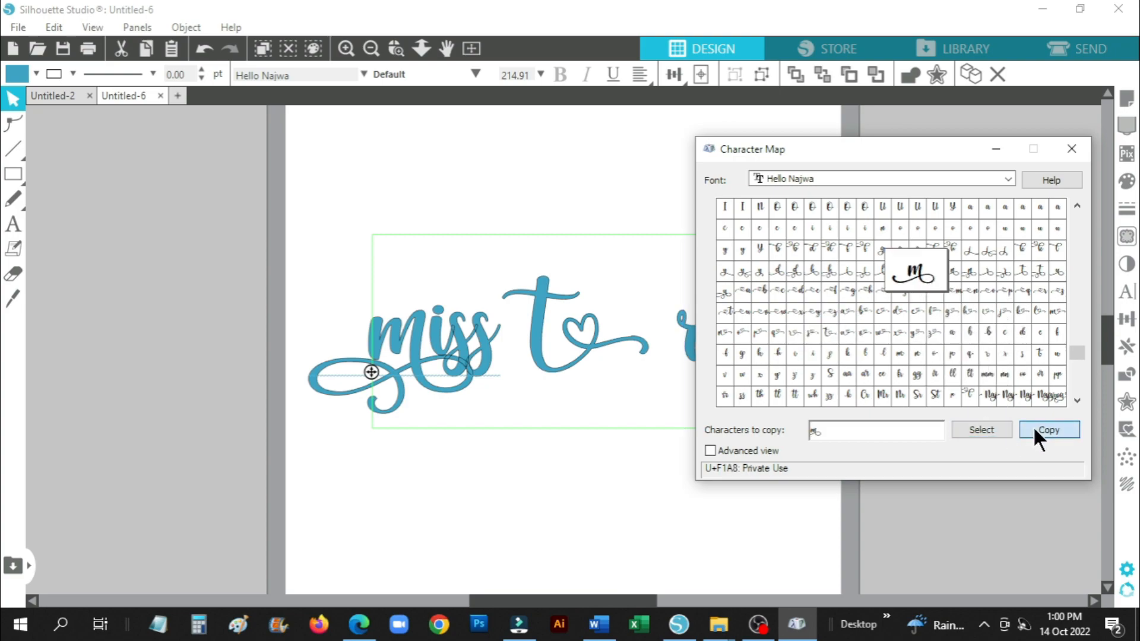
# Paste the copied swash m in front of "rs" in the design text.
pyautogui.click(682, 341)
pyautogui.rightClick(685, 340)
pyautogui.click(730, 271)
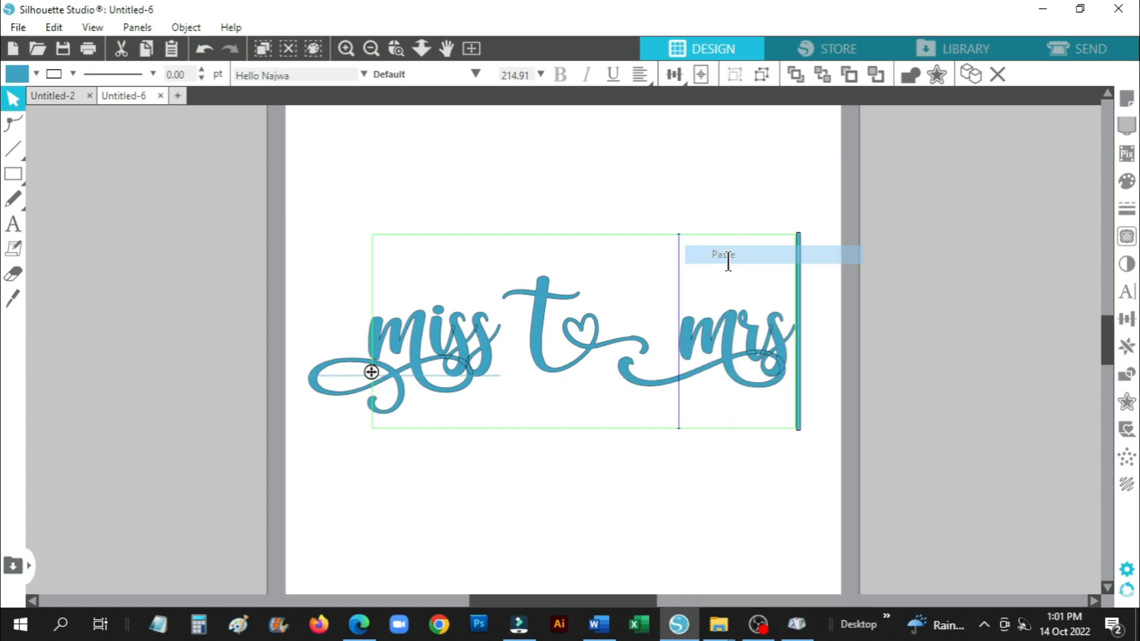
# Finish editing the text and shift it left so that all its swashes fit on the page.
pyautogui.click(531, 487)
pyautogui.moveTo(528, 360); pyautogui.dragTo(500, 361)
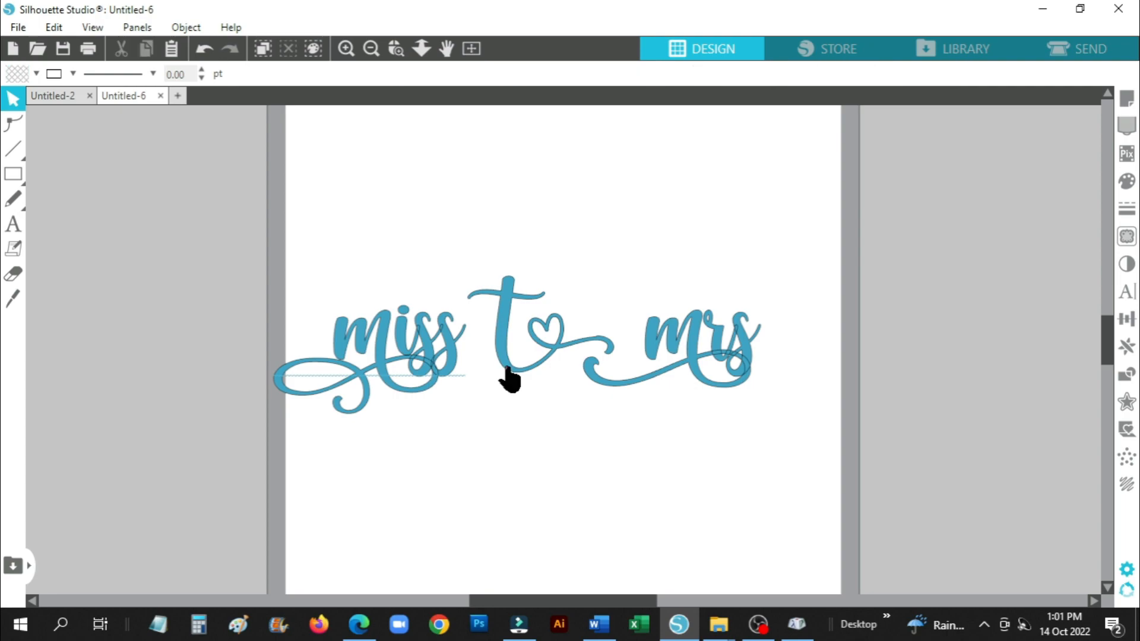
pyautogui.click(509, 368)
pyautogui.press('Right')
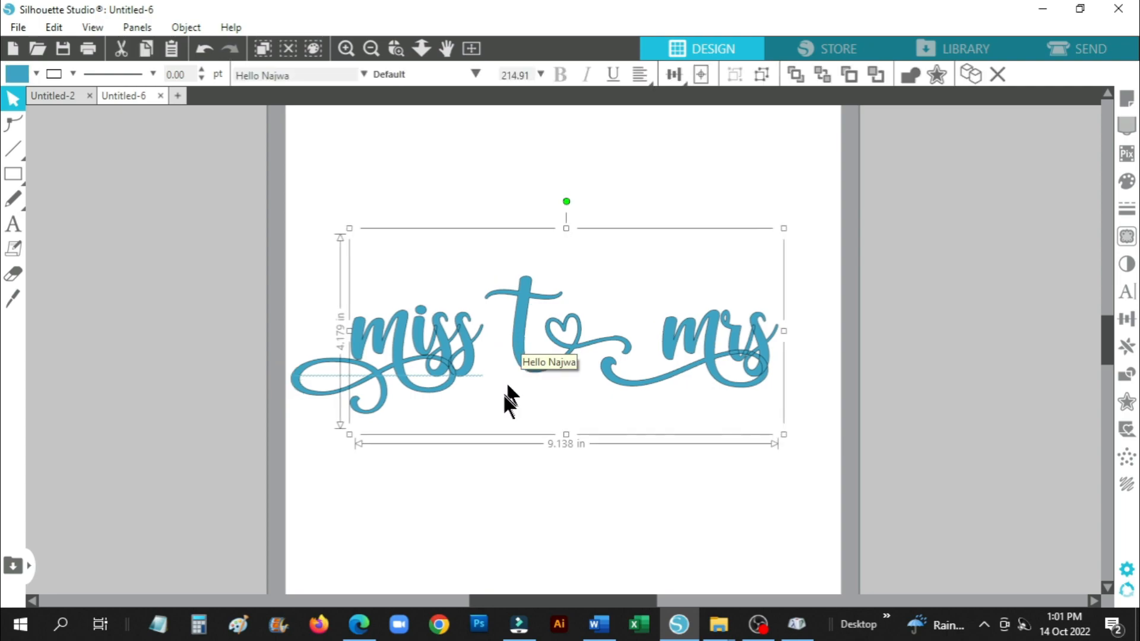
# Ungroup the "miss to mrs" text into separate letters and deselect them.
pyautogui.rightClick(522, 320)
pyautogui.click(588, 455)
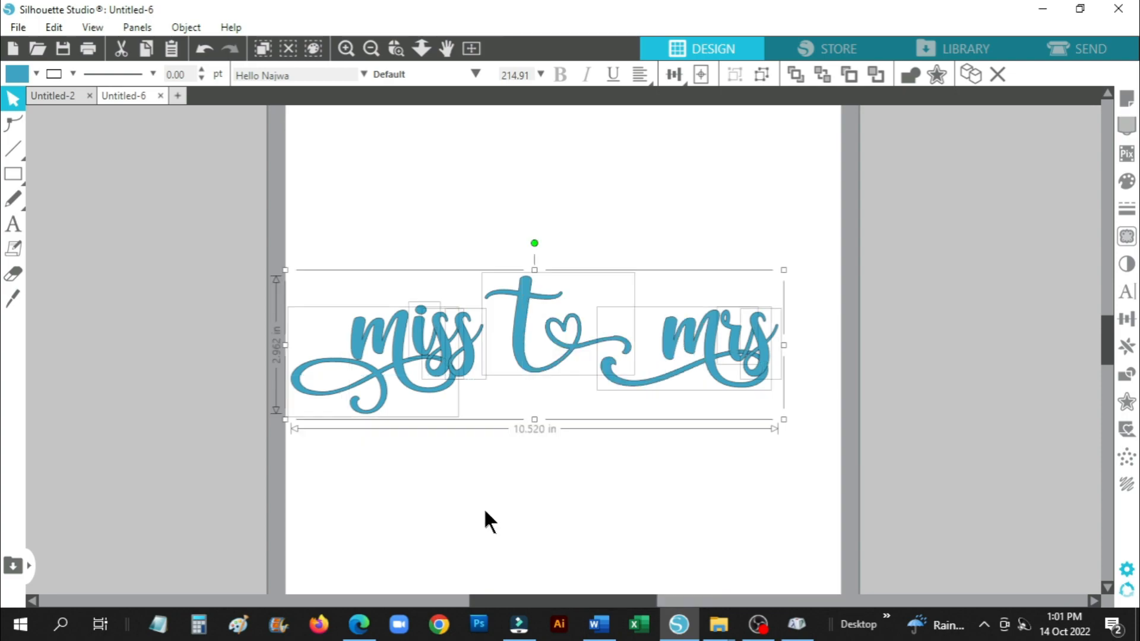
pyautogui.click(482, 505)
# Stretch the swash m of "miss" to about 3.75 in wide and 3.375 in high, and move it away from the "iss".
pyautogui.scroll(3, 478, 489)
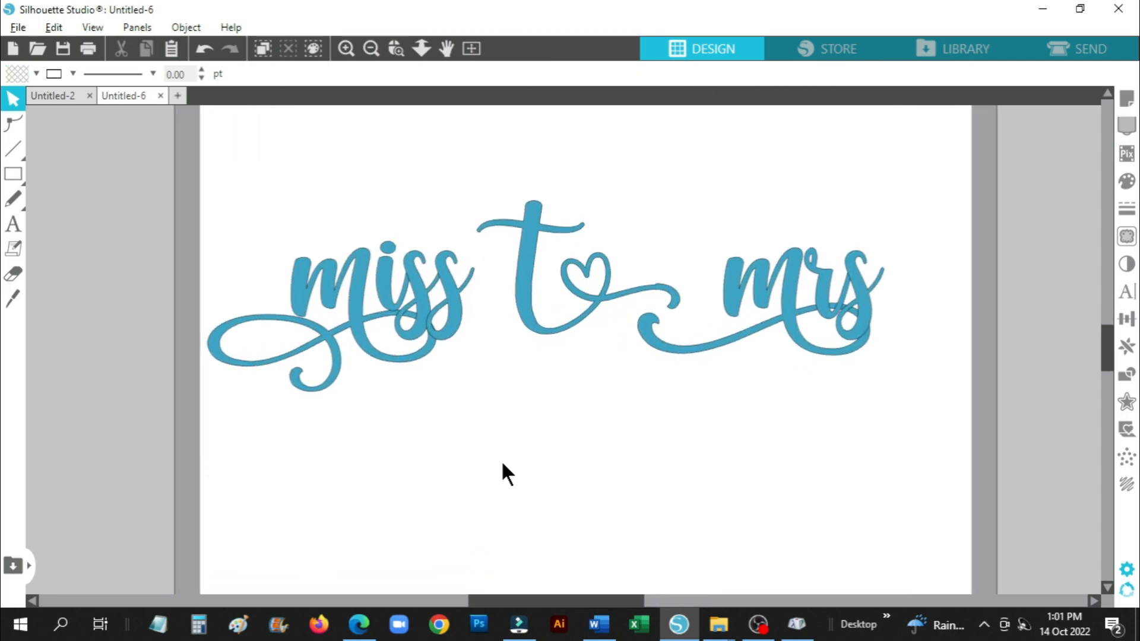
pyautogui.scroll(3, 1103, 356)
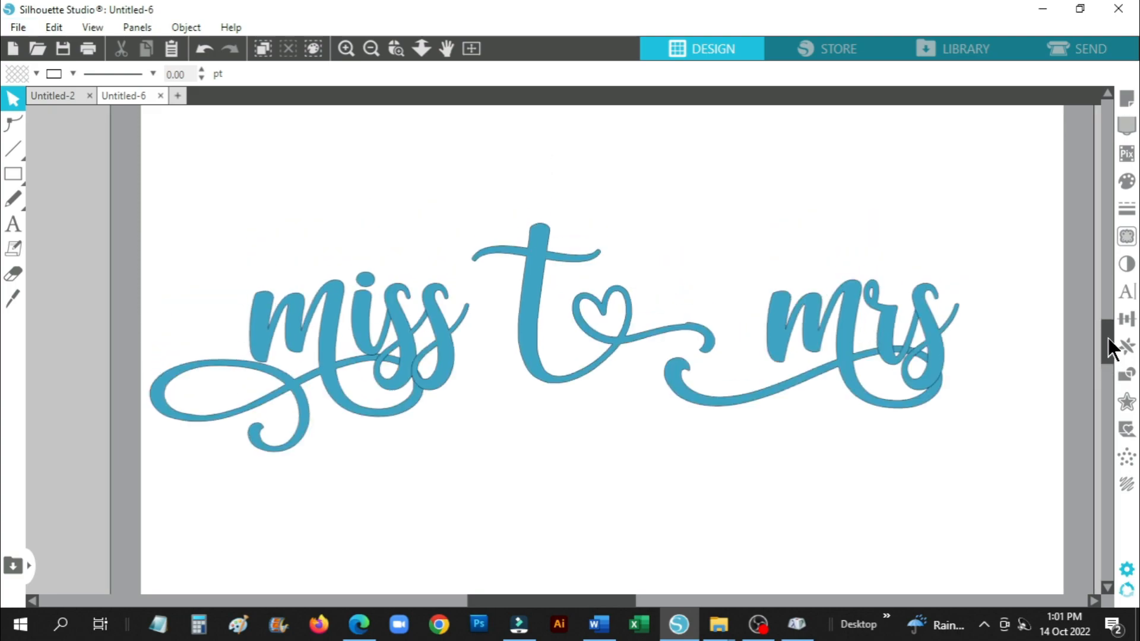
pyautogui.click(325, 334)
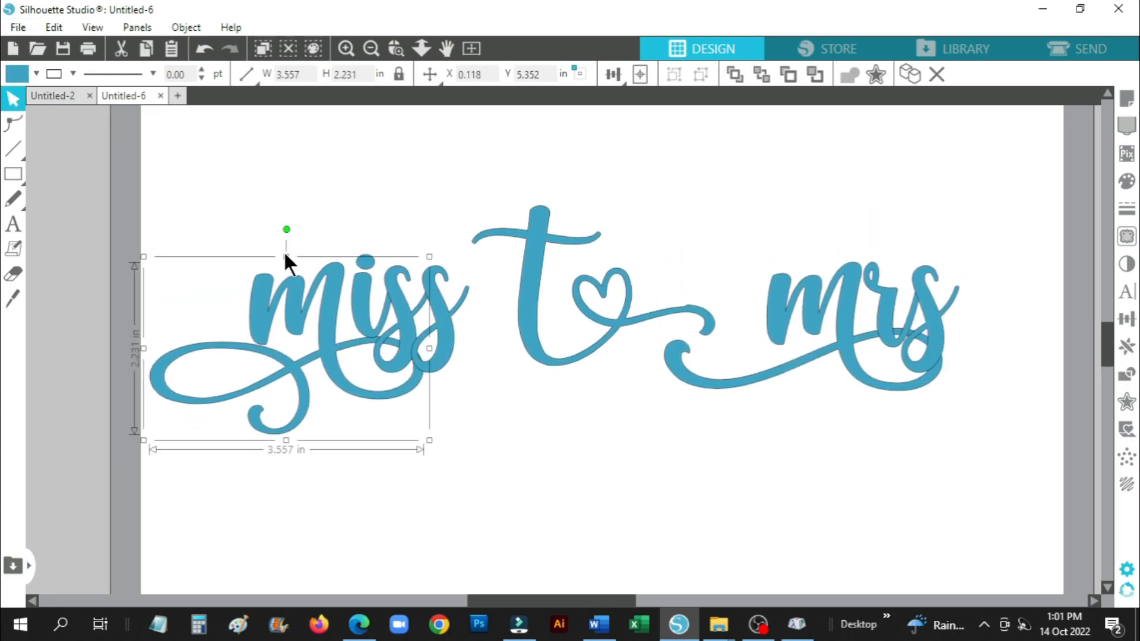
pyautogui.moveTo(286, 255); pyautogui.dragTo(282, 169)
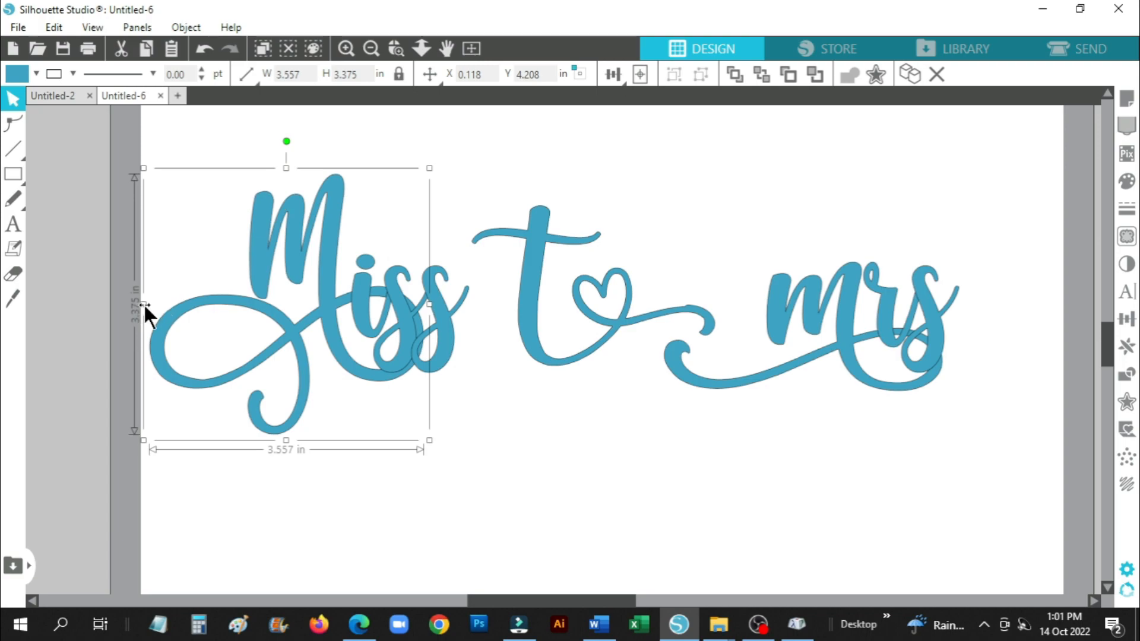
pyautogui.moveTo(144, 304); pyautogui.dragTo(132, 299)
pyautogui.click(475, 291)
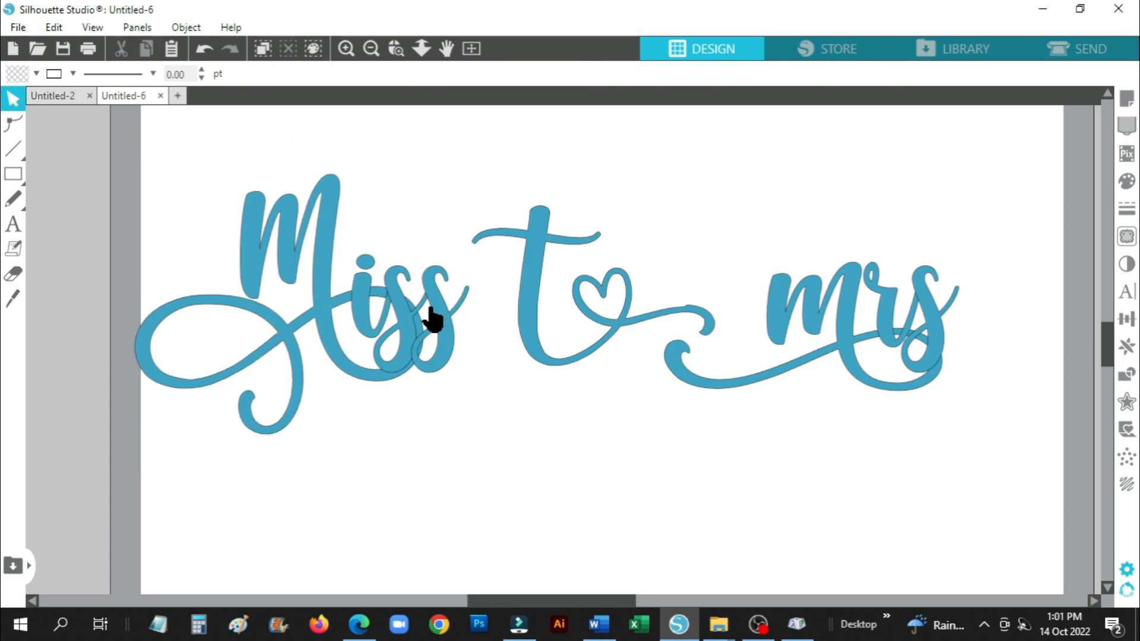
pyautogui.moveTo(326, 318); pyautogui.dragTo(260, 339)
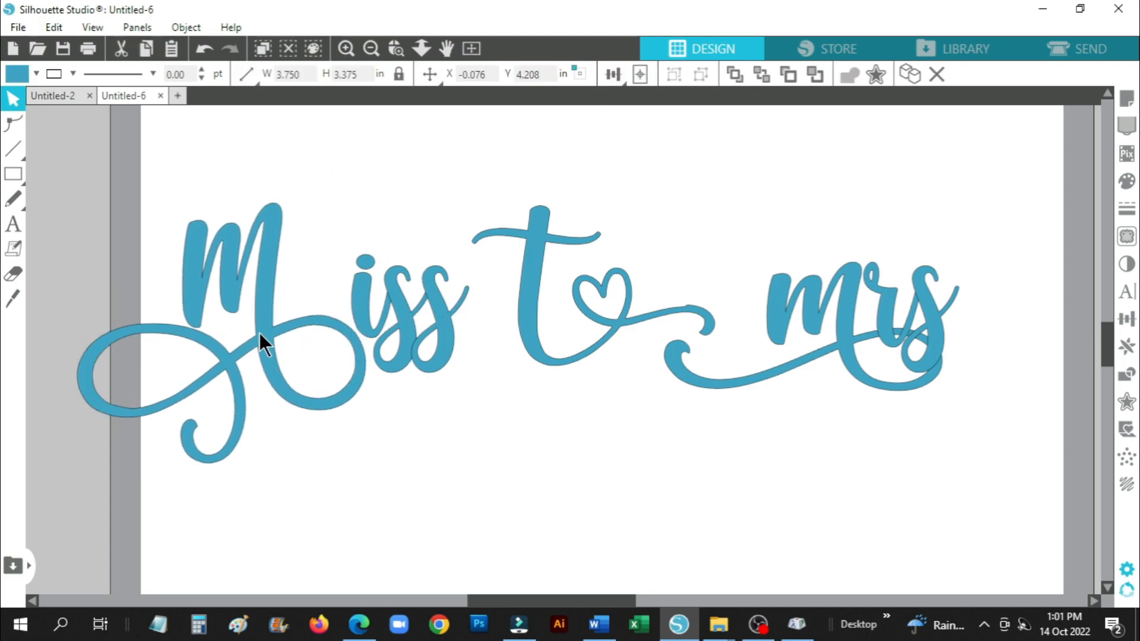
# Move the i of "Miss" left in 0.125 in increments to X 1.866 in, close to the stem of the M.
pyautogui.click(355, 315)
pyautogui.click(1127, 319)
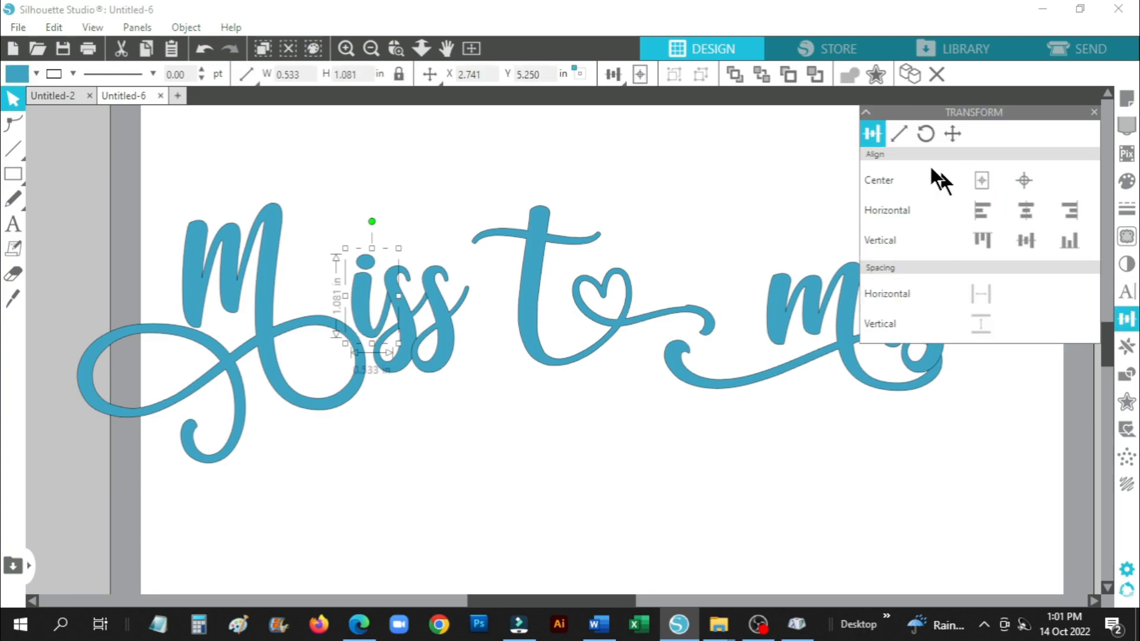
pyautogui.click(951, 135)
pyautogui.click(915, 182)
pyautogui.click(914, 182)
pyautogui.click(915, 182)
pyautogui.click(915, 182)
pyautogui.click(915, 182)
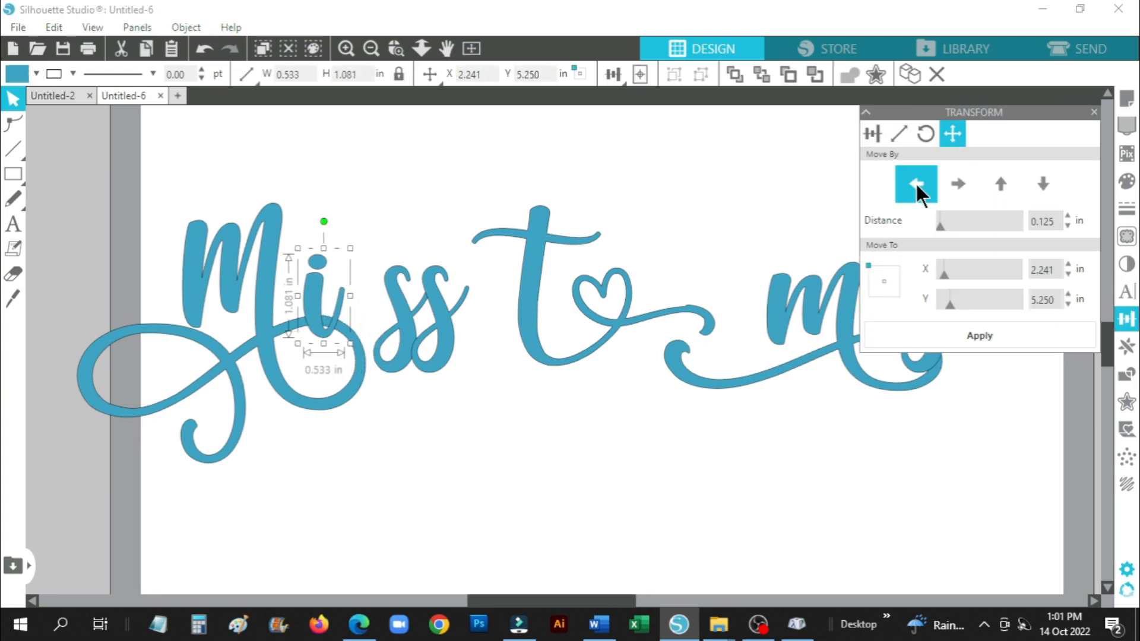
pyautogui.click(914, 182)
pyautogui.click(915, 182)
pyautogui.click(914, 182)
pyautogui.click(954, 183)
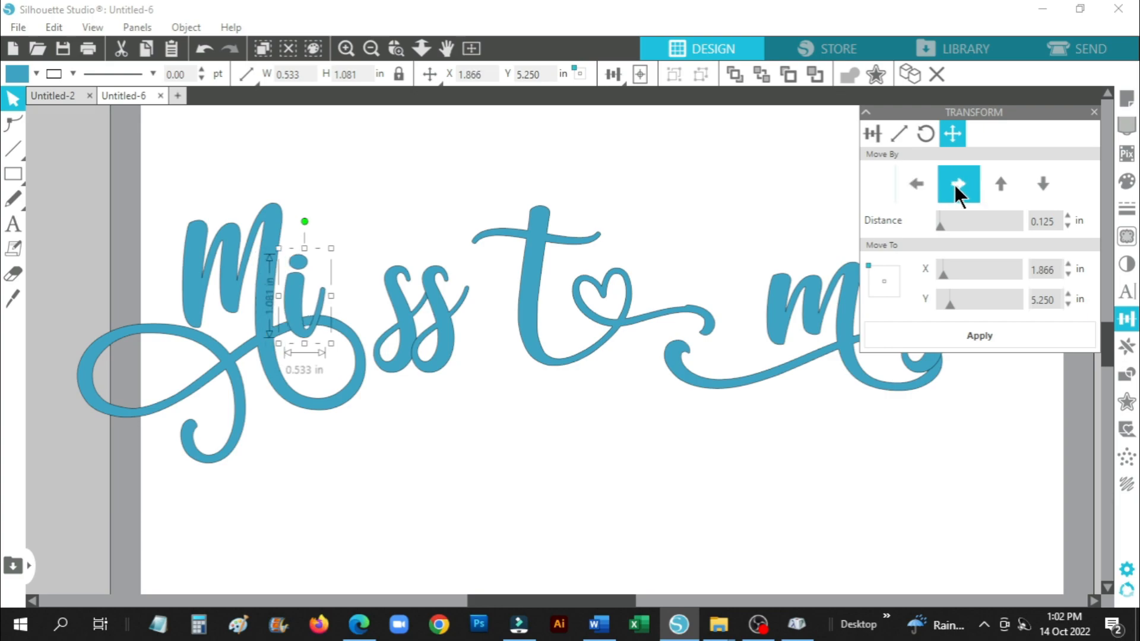
# Raise the i to sit above the swash, then fine-tune it down and left by 0.050 in to X 1.816, Y 5.050 in.
pyautogui.click(1000, 185)
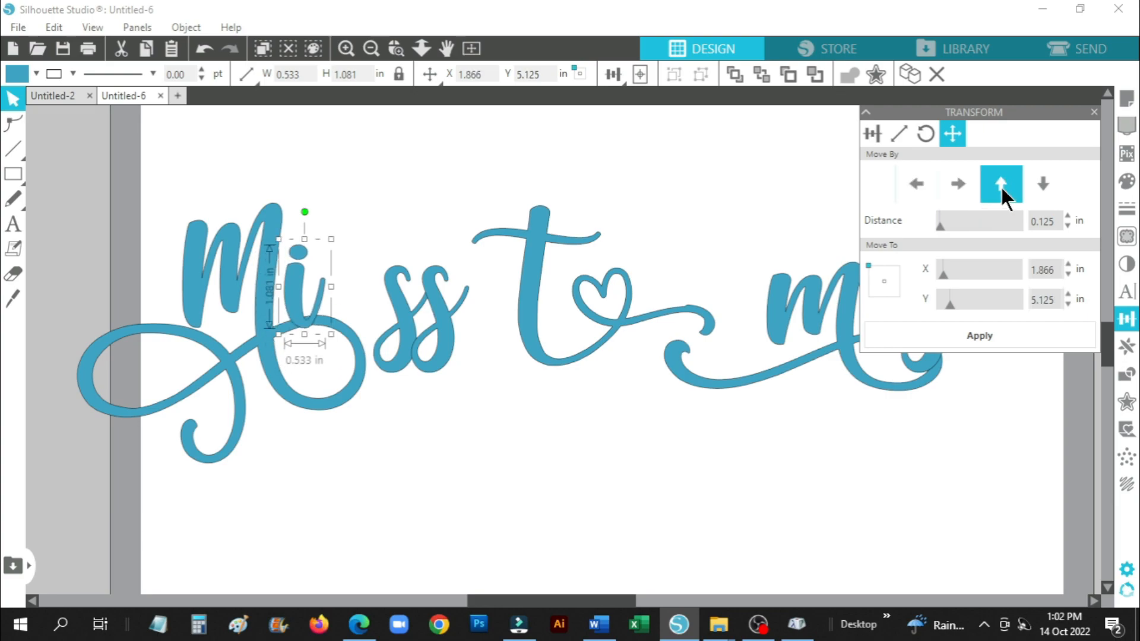
pyautogui.click(1000, 185)
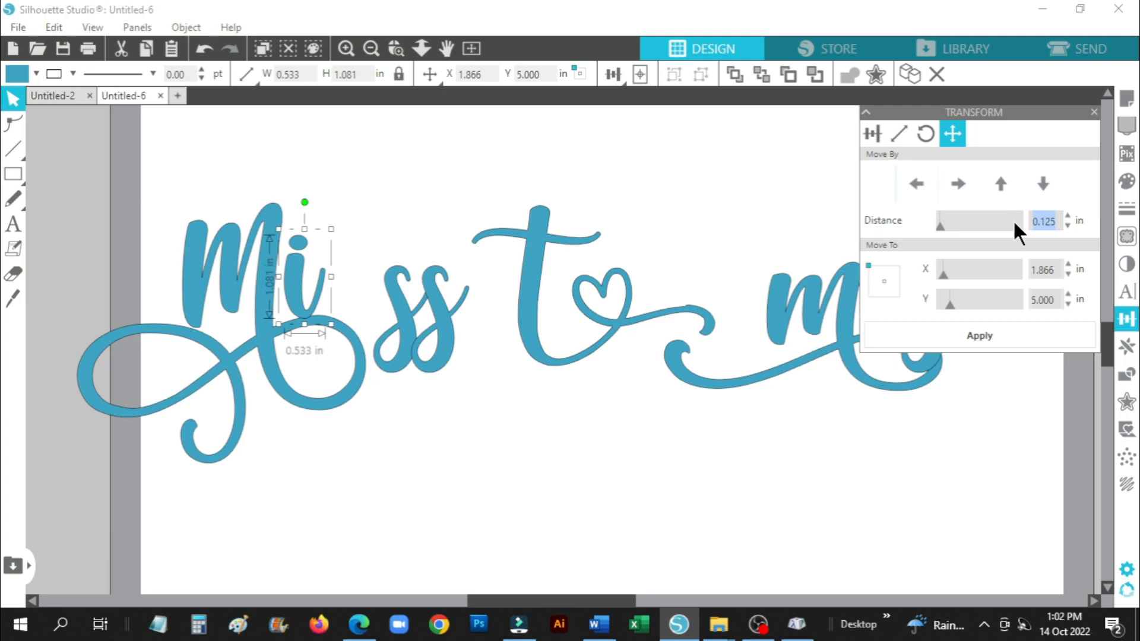
pyautogui.write('50')
pyautogui.click(1036, 183)
pyautogui.click(917, 186)
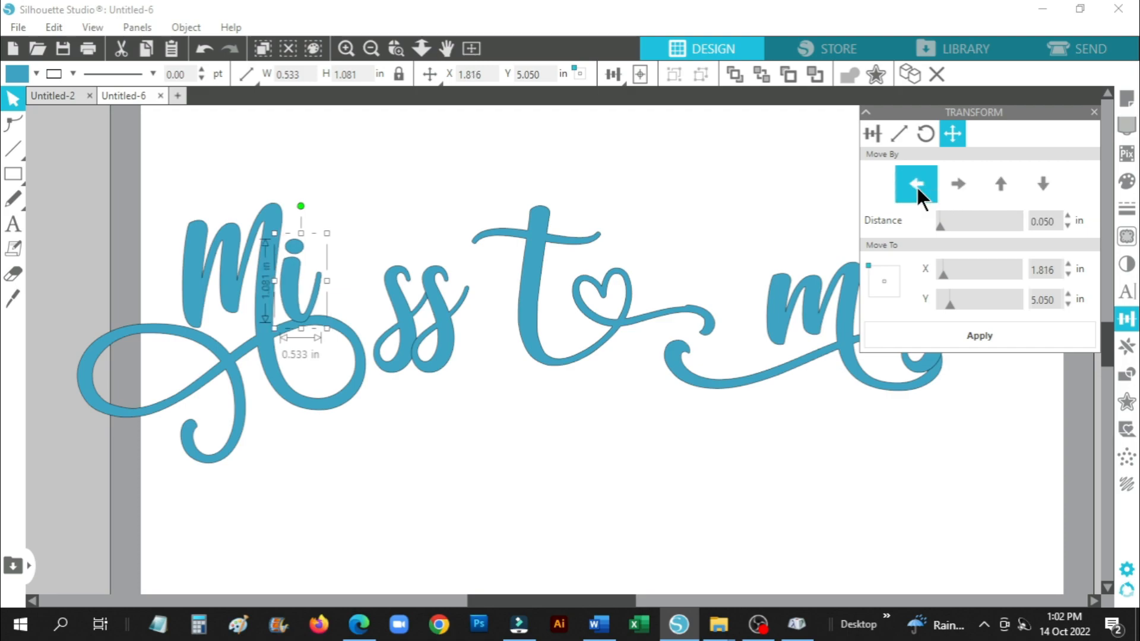
# Scale both s letters of "Miss" down to about 1 in overall width and nudge them up and left toward the i.
pyautogui.moveTo(372, 259); pyautogui.dragTo(466, 339)
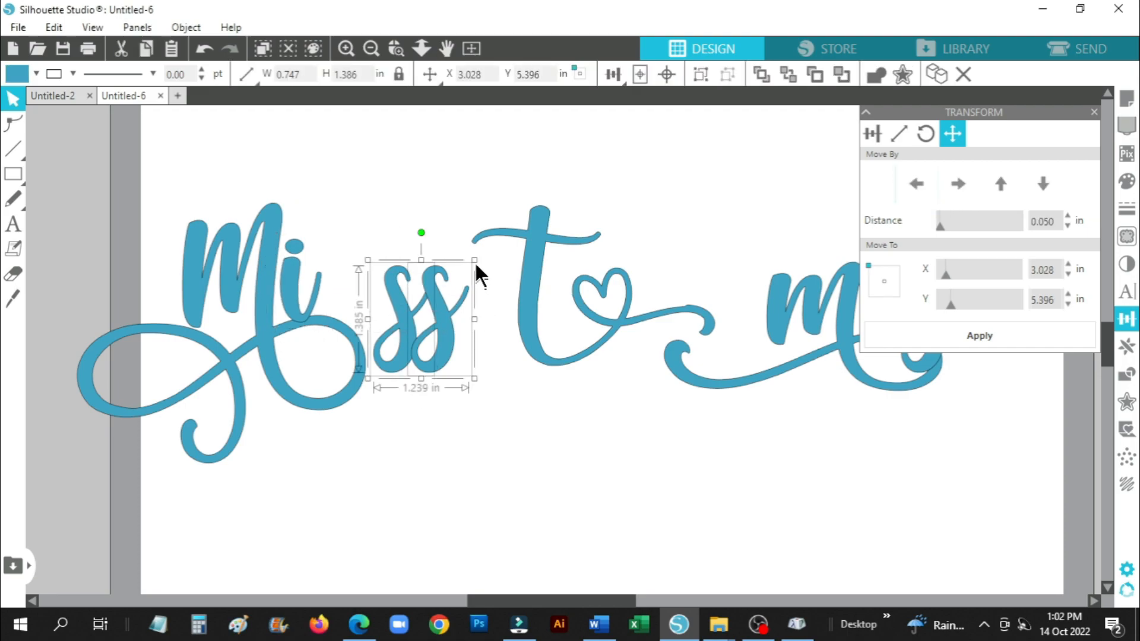
pyautogui.moveTo(475, 261); pyautogui.dragTo(456, 280)
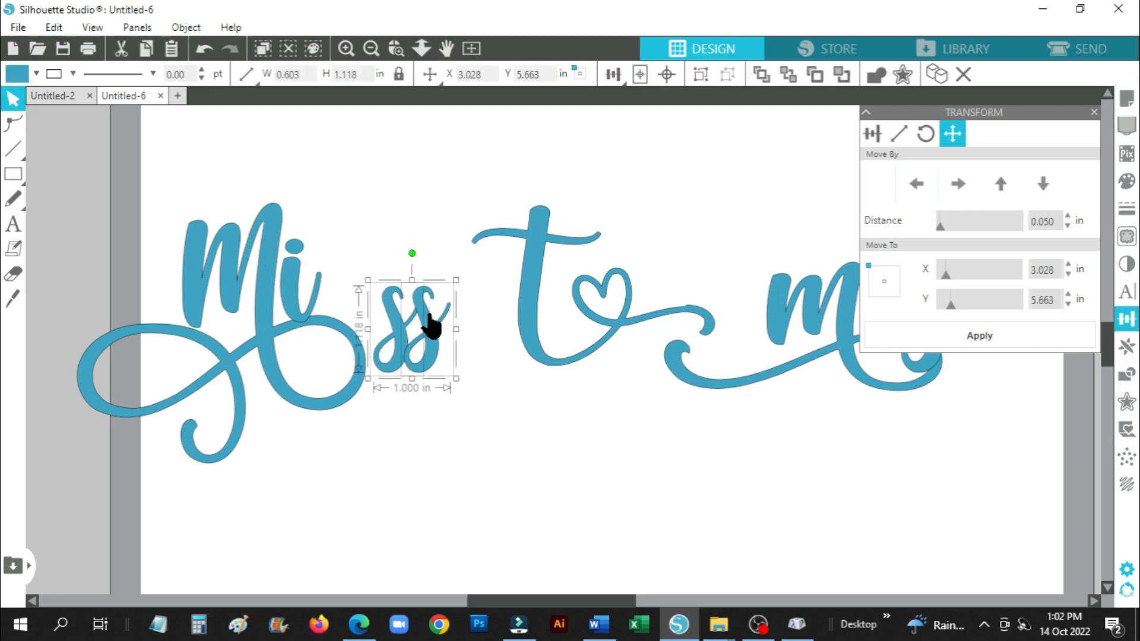
pyautogui.press('Up')
pyautogui.press('Up')
pyautogui.press('Up')
pyautogui.press('Left')
pyautogui.press('Left')
pyautogui.press('Left')
pyautogui.press('Left')
pyautogui.press('Left')
pyautogui.press('Left')
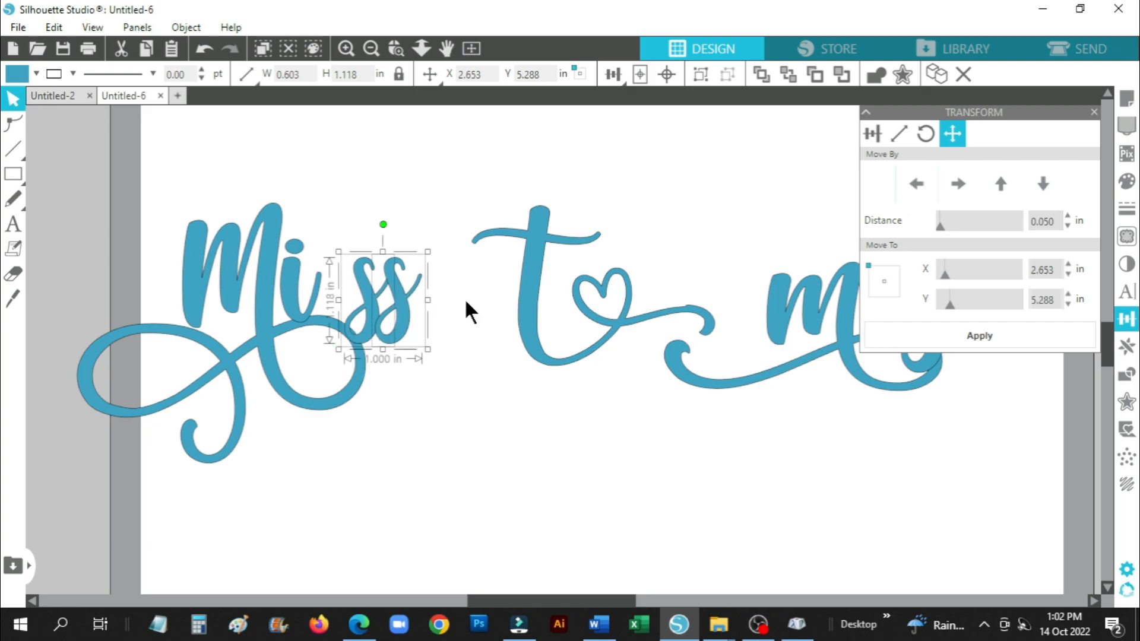
# Fine-tune the two s letters up and left in 0.050 in increments so they join the i, and deselect them.
pyautogui.click(1005, 186)
pyautogui.click(1005, 186)
pyautogui.click(1005, 186)
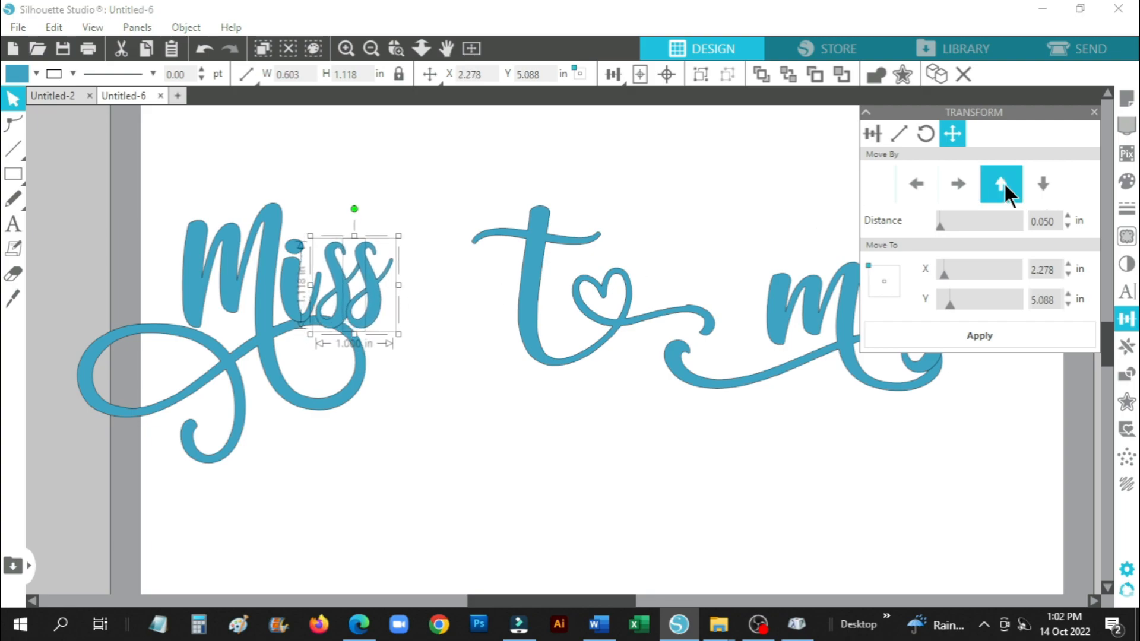
pyautogui.click(1005, 187)
pyautogui.click(1005, 186)
pyautogui.click(913, 189)
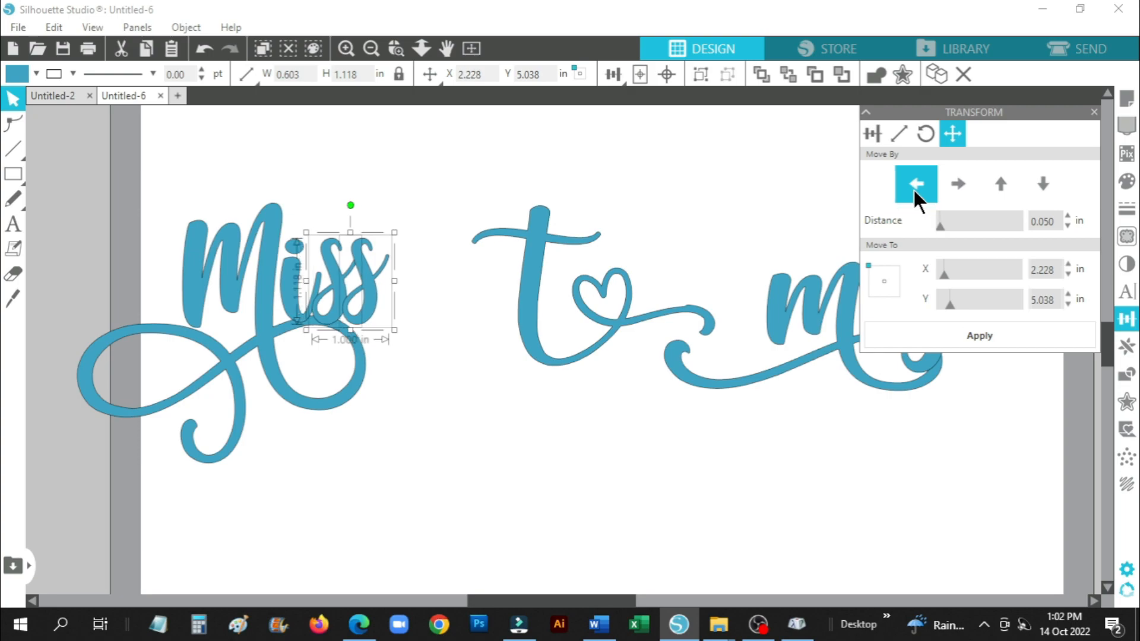
pyautogui.click(914, 189)
pyautogui.click(427, 323)
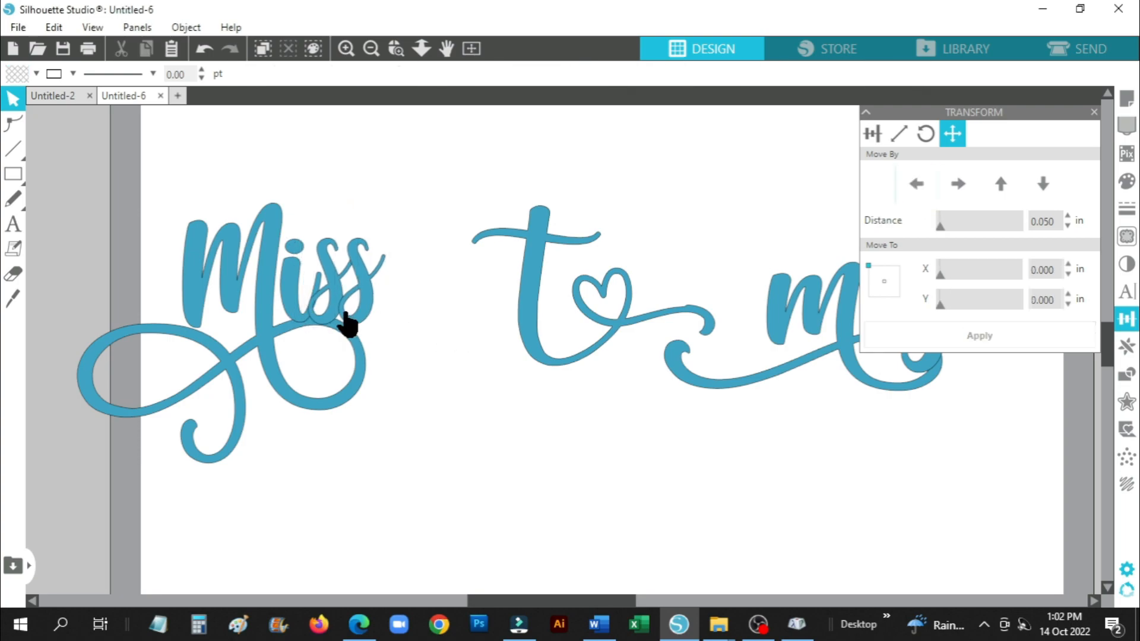
# Group the letters of "Miss", shift the word up and left, and place the swash "to" below it.
pyautogui.click(305, 262)
pyautogui.keyDown('shift'); pyautogui.click(333, 285); pyautogui.keyUp('shift')
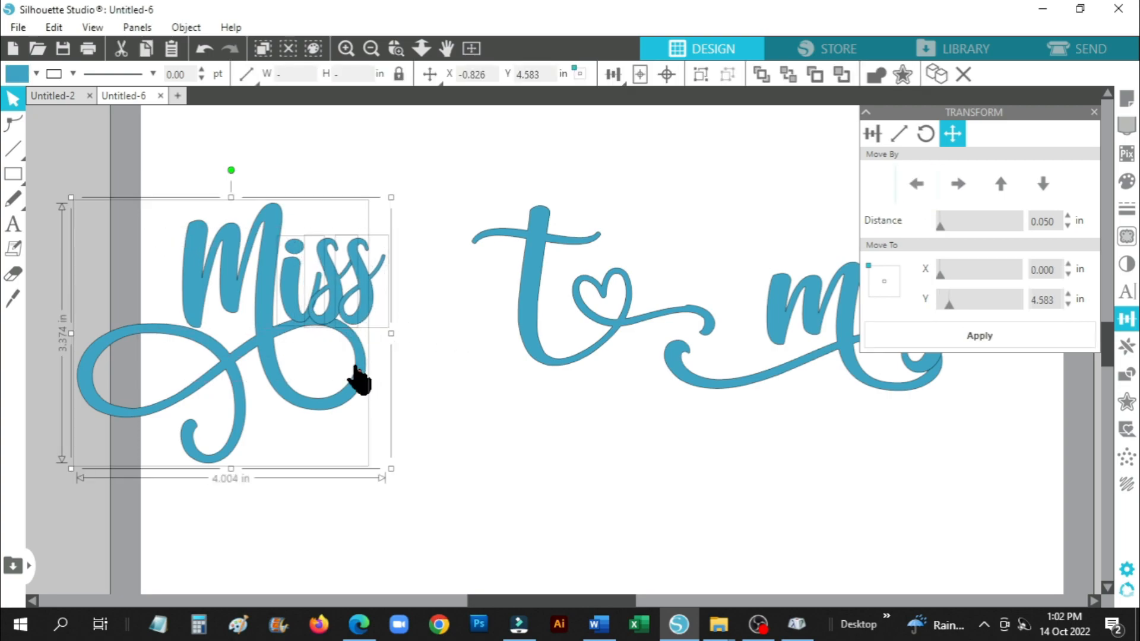
pyautogui.rightClick(331, 319)
pyautogui.click(373, 455)
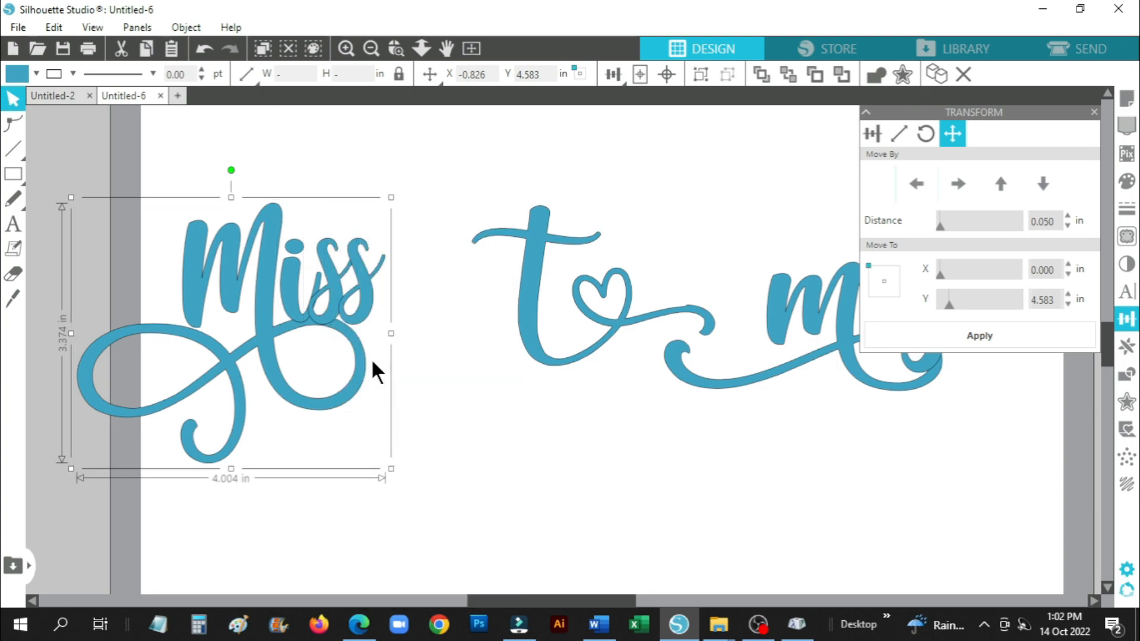
pyautogui.moveTo(442, 269); pyautogui.dragTo(242, 356)
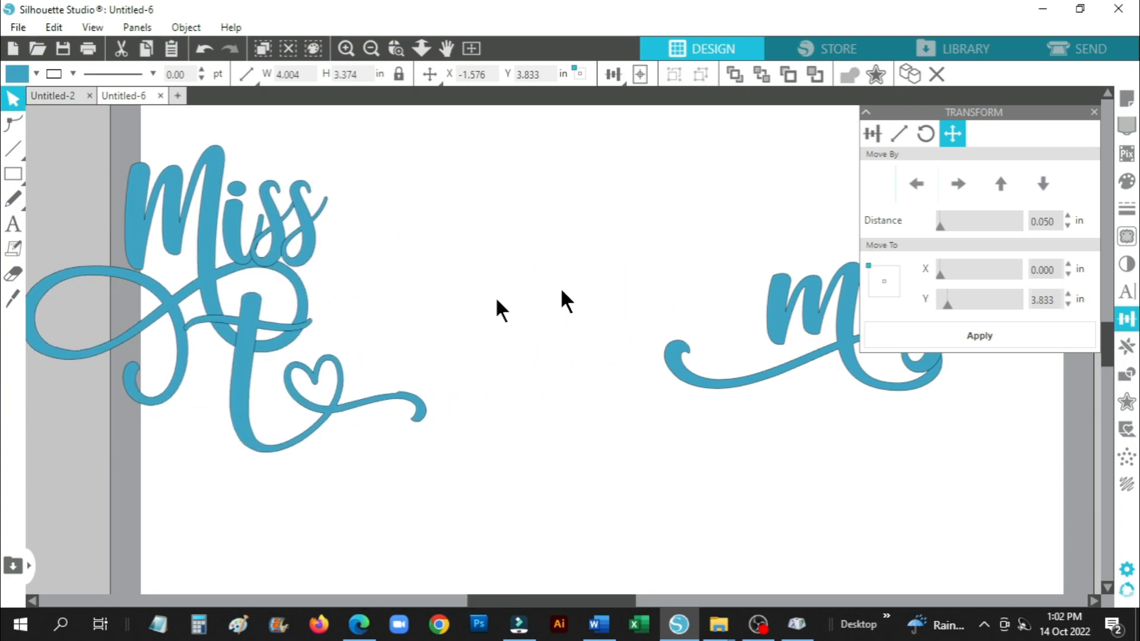
# Move the "mrs" letters left, closer to "Miss" and "to", and deselect them.
pyautogui.click(778, 232)
pyautogui.click(1093, 111)
pyautogui.moveTo(935, 386); pyautogui.dragTo(743, 348)
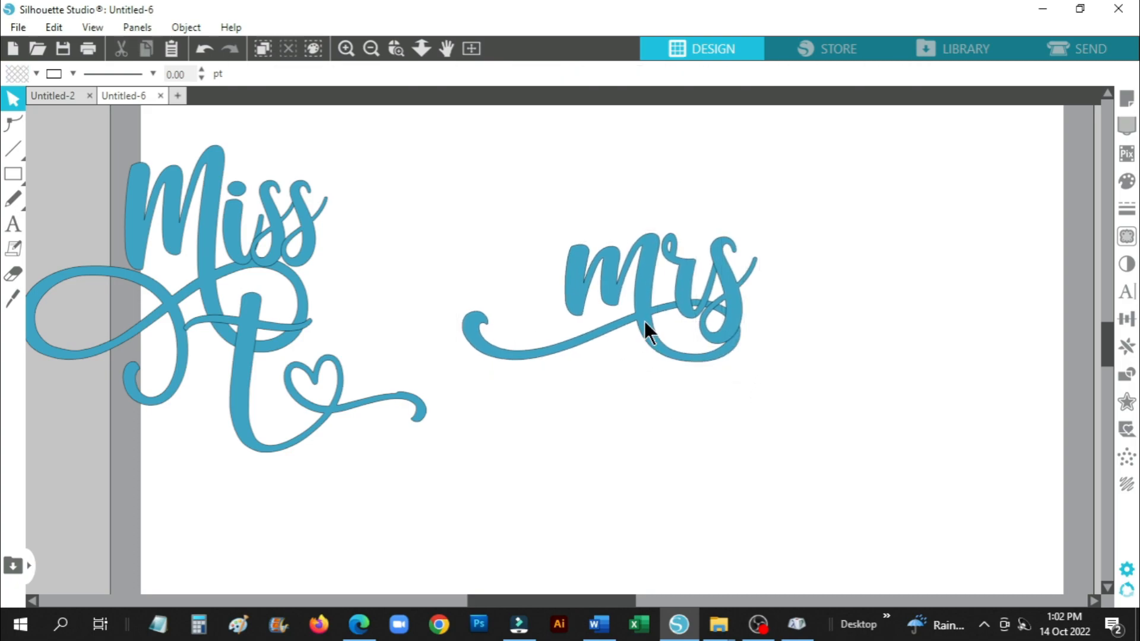
# Move the swash m of "mrs" left, stretch it to about 2.625 in high, and widen it slightly.
pyautogui.click(648, 336)
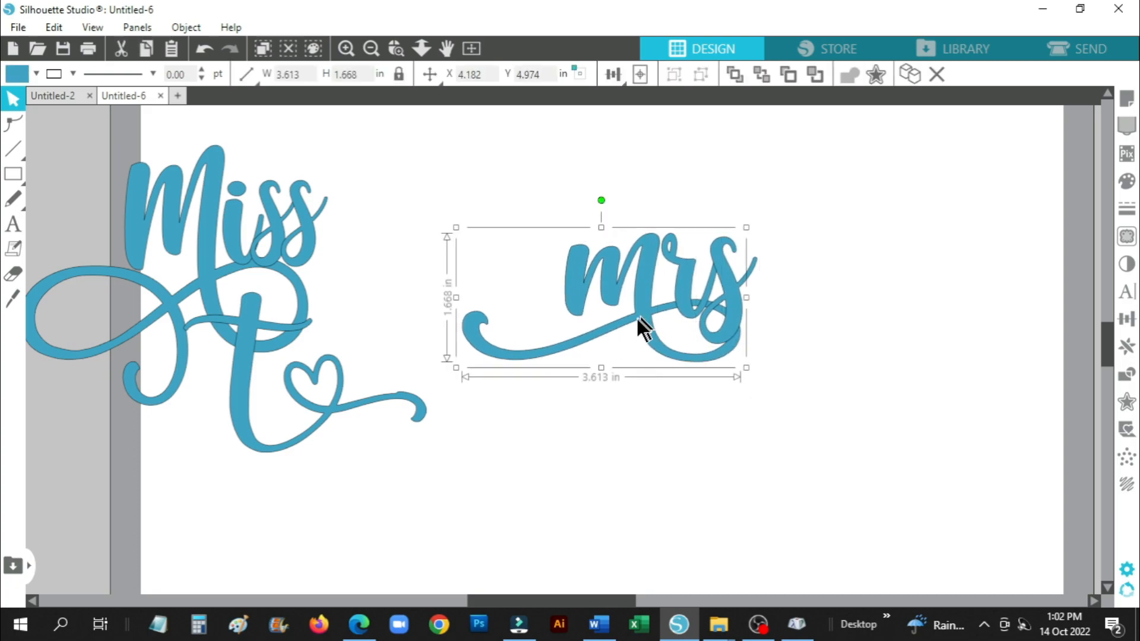
pyautogui.moveTo(637, 318); pyautogui.dragTo(609, 315)
pyautogui.moveTo(572, 228); pyautogui.dragTo(569, 147)
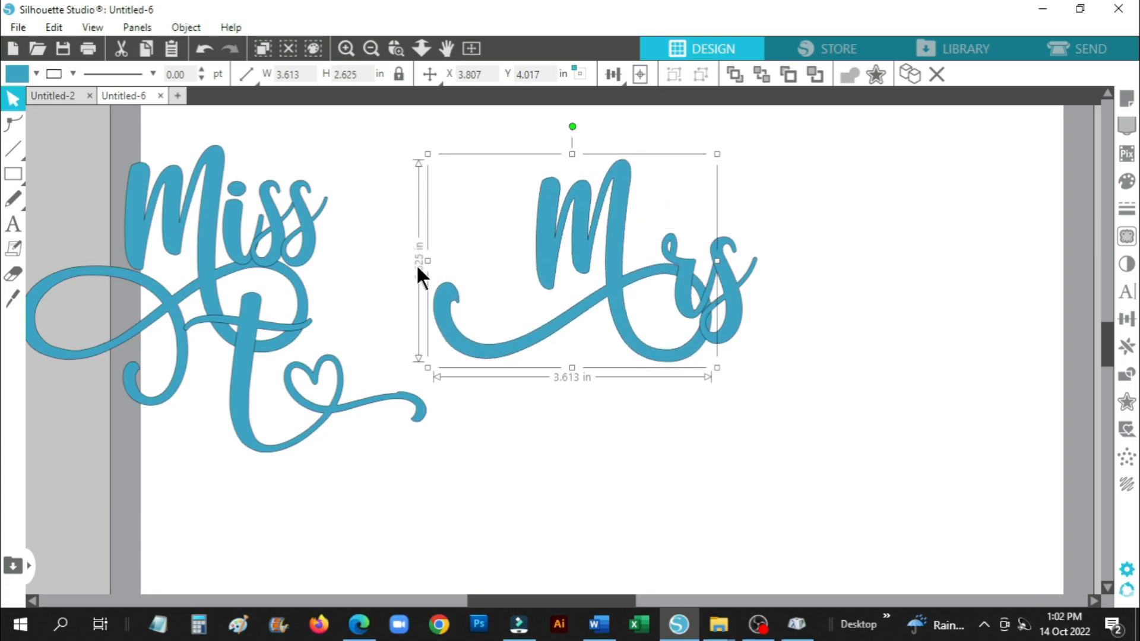
pyautogui.moveTo(426, 259); pyautogui.dragTo(417, 259)
# Raise the r of "Mrs" and move it left in 0.050 in increments to X 6.323 in, against the M.
pyautogui.click(689, 243)
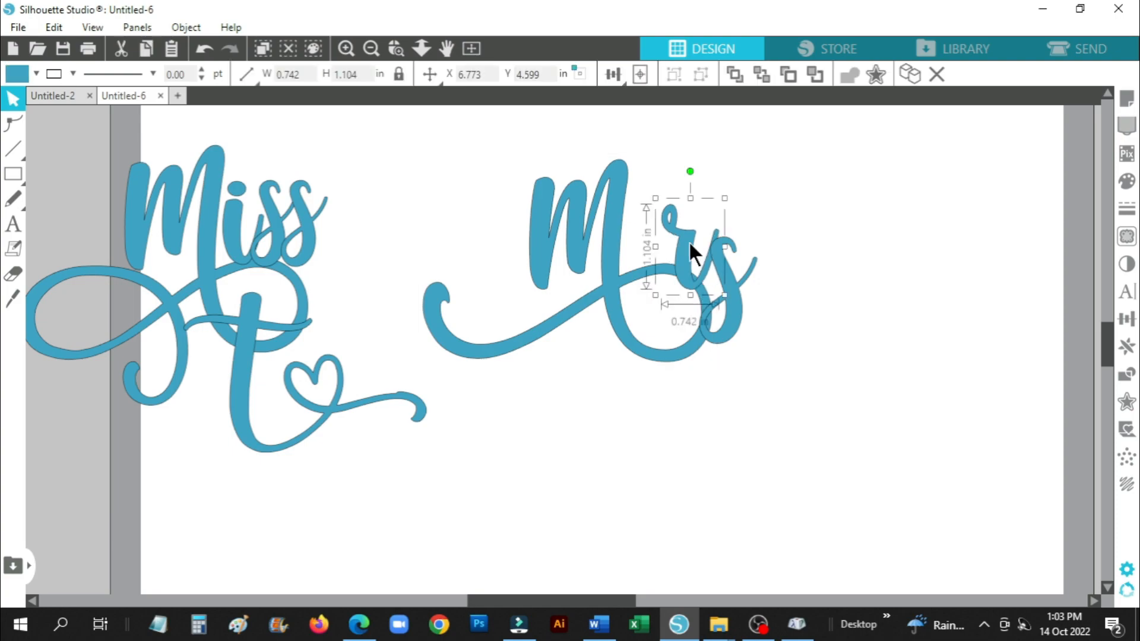
pyautogui.click(1127, 318)
pyautogui.click(953, 134)
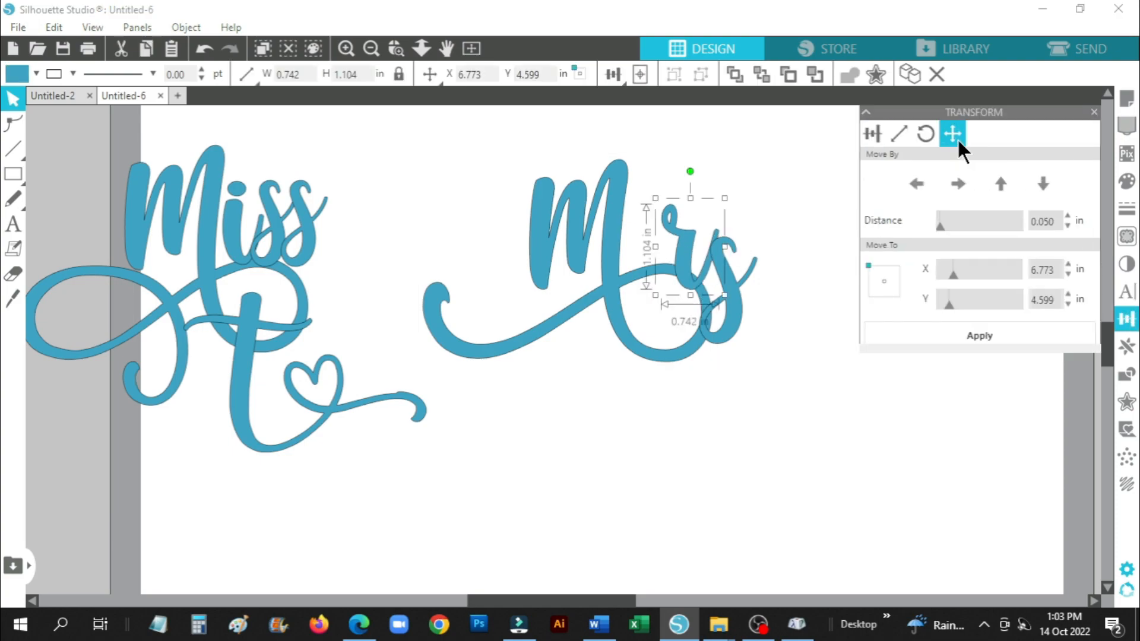
pyautogui.click(918, 180)
pyautogui.click(918, 180)
pyautogui.click(918, 180)
pyautogui.click(918, 180)
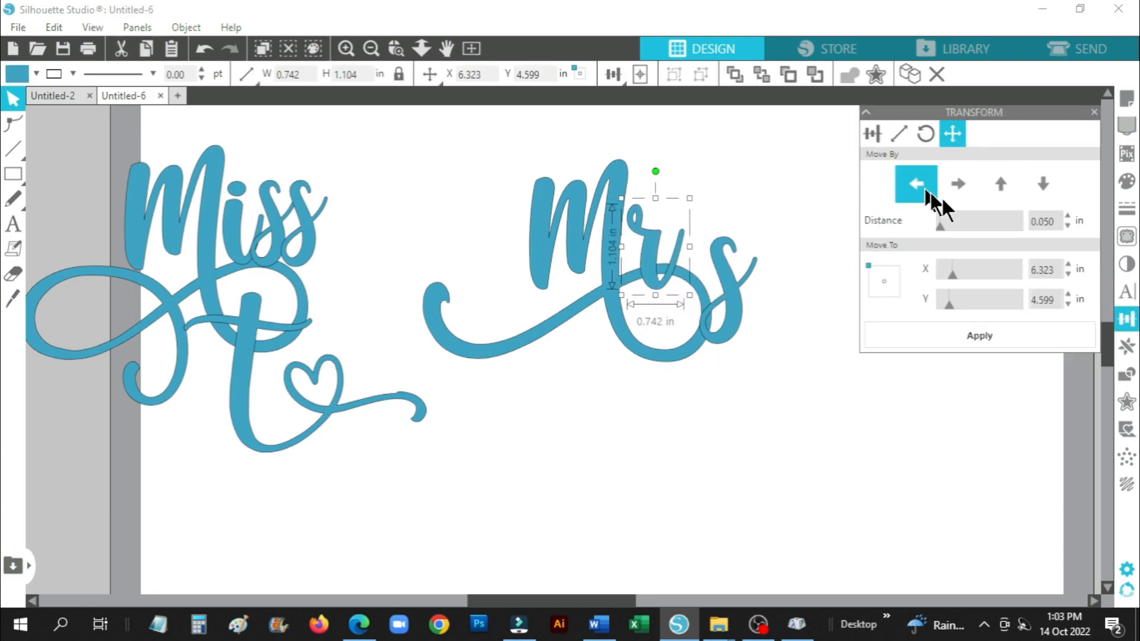
# Raise the r in 0.050 in increments to Y 4.349 in above the swash loop and stretch its height to 1.125 in.
pyautogui.click(1003, 182)
pyautogui.click(1004, 182)
pyautogui.click(1006, 184)
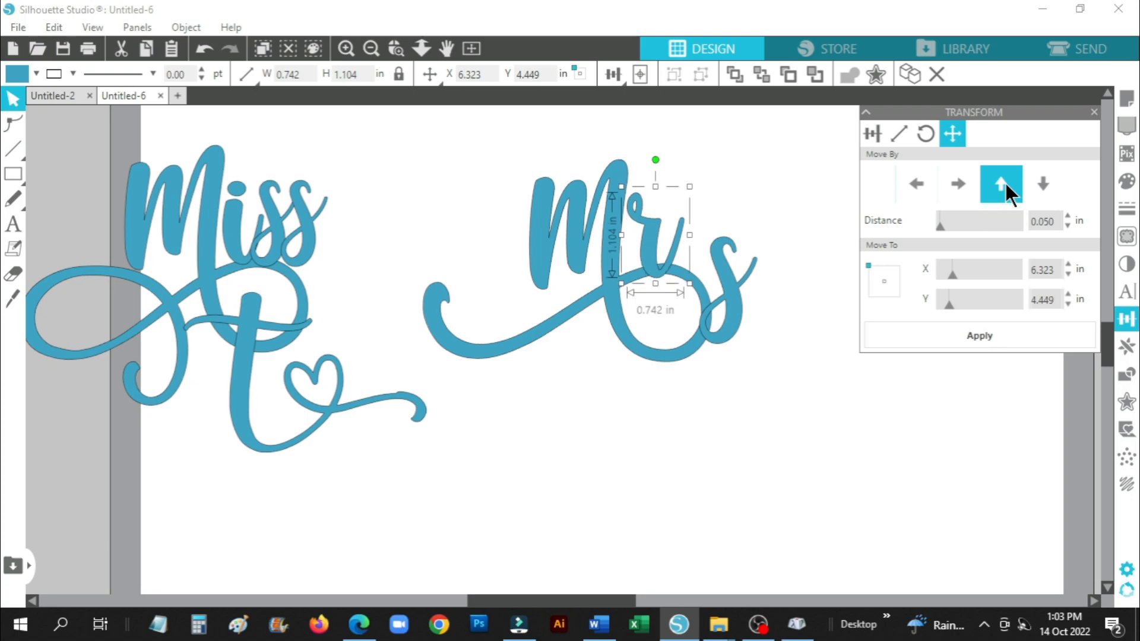
pyautogui.click(1006, 185)
pyautogui.click(1007, 184)
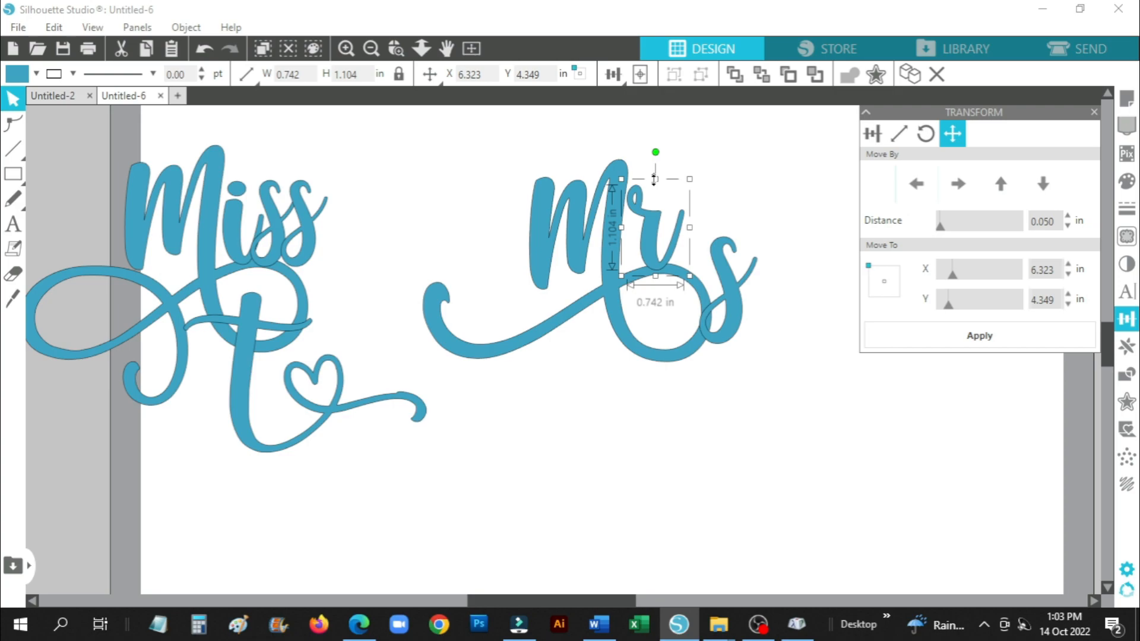
pyautogui.moveTo(655, 179); pyautogui.dragTo(655, 178)
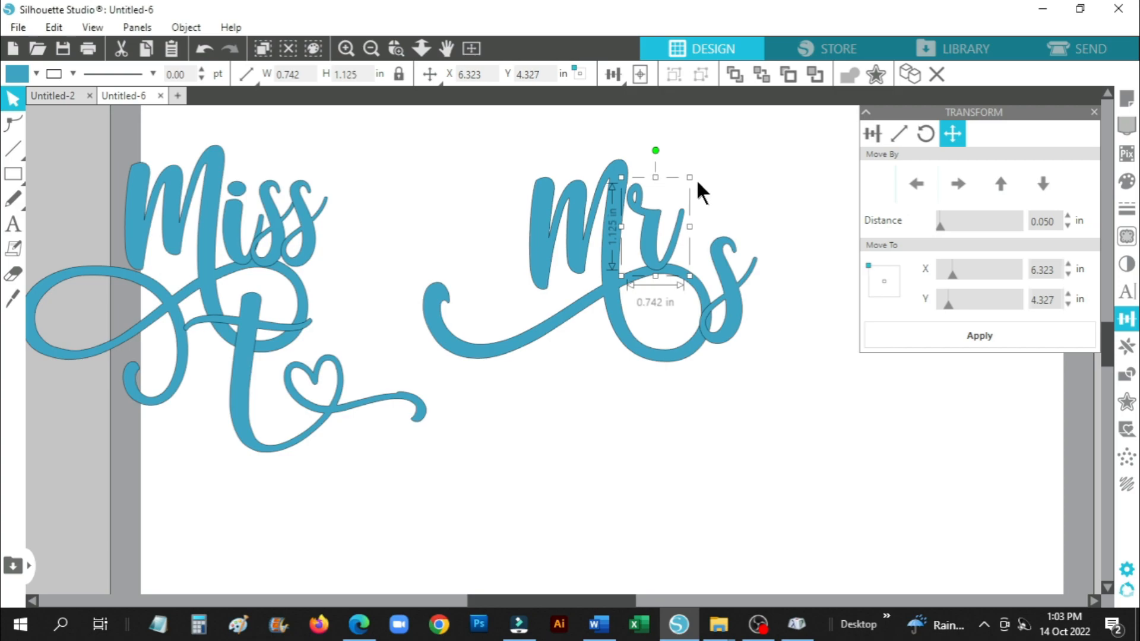
# Delete the large s at the end of "Mrs".
pyautogui.click(740, 289)
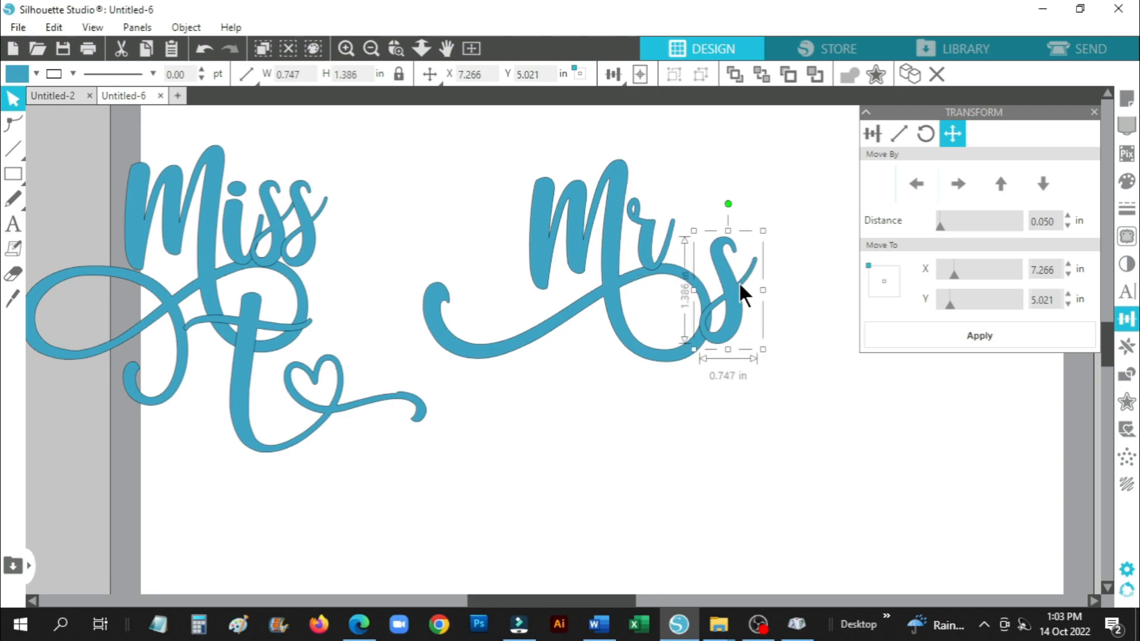
pyautogui.rightClick(740, 285)
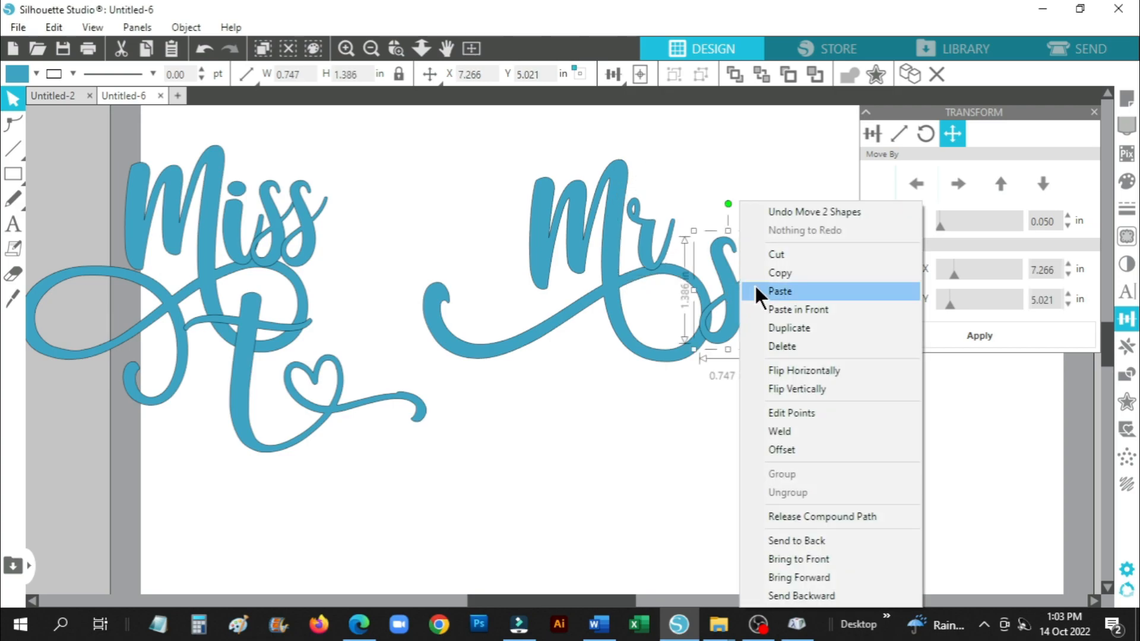
pyautogui.click(797, 350)
# Ungroup "Miss", duplicate its last s, and place the copy at the end of "Mr".
pyautogui.click(312, 234)
pyautogui.rightClick(312, 241)
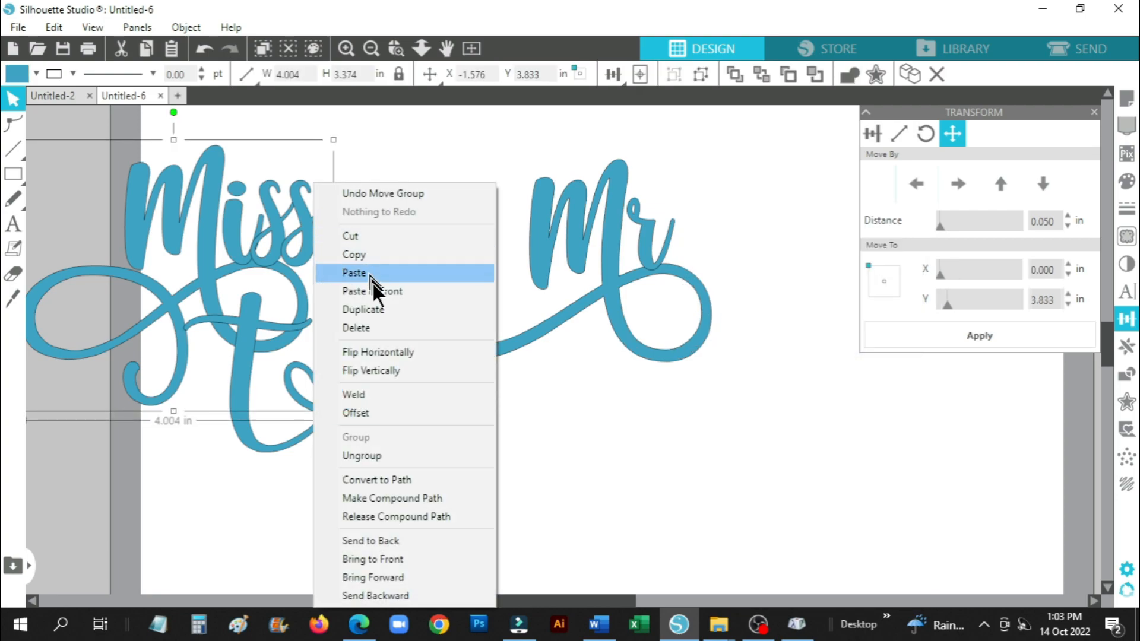
pyautogui.click(382, 456)
pyautogui.click(316, 257)
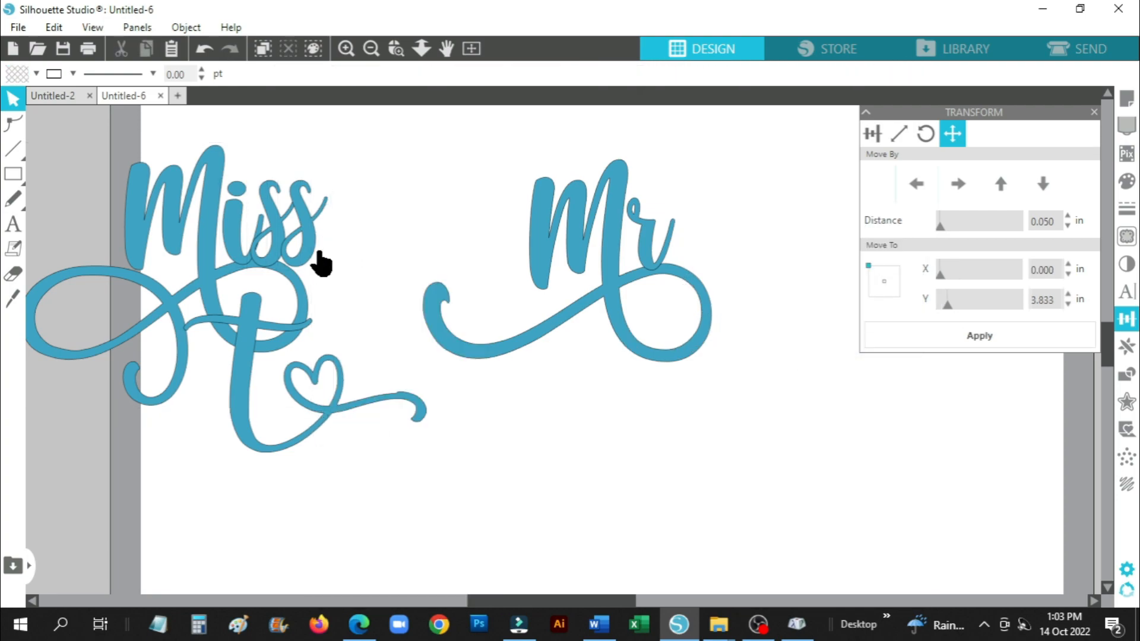
pyautogui.rightClick(318, 253)
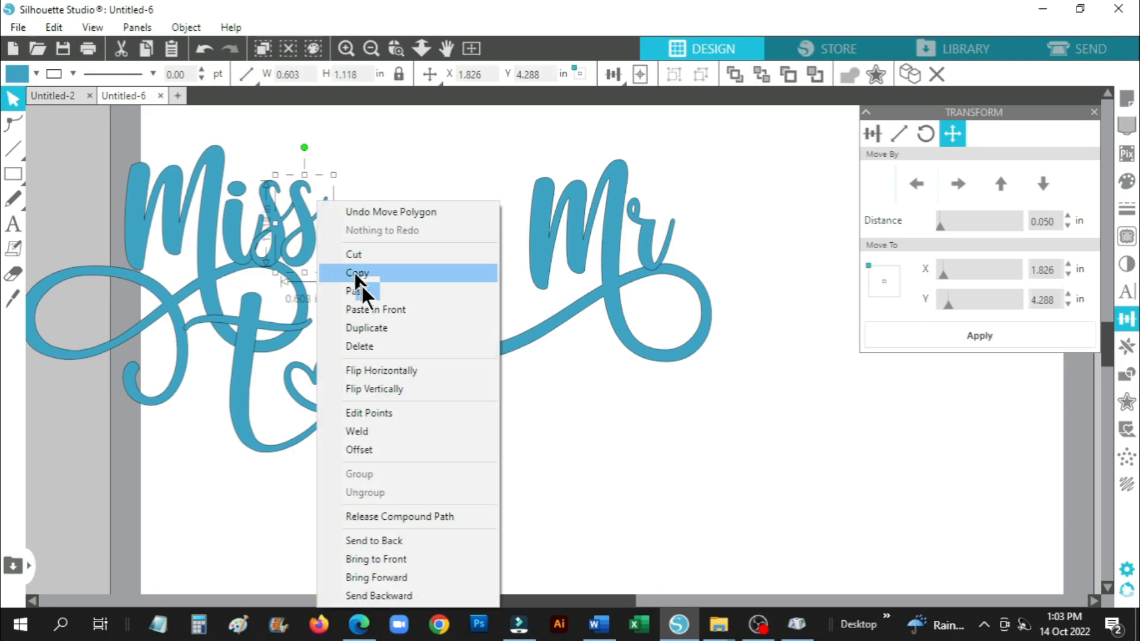
pyautogui.click(378, 329)
pyautogui.moveTo(351, 273); pyautogui.dragTo(689, 263)
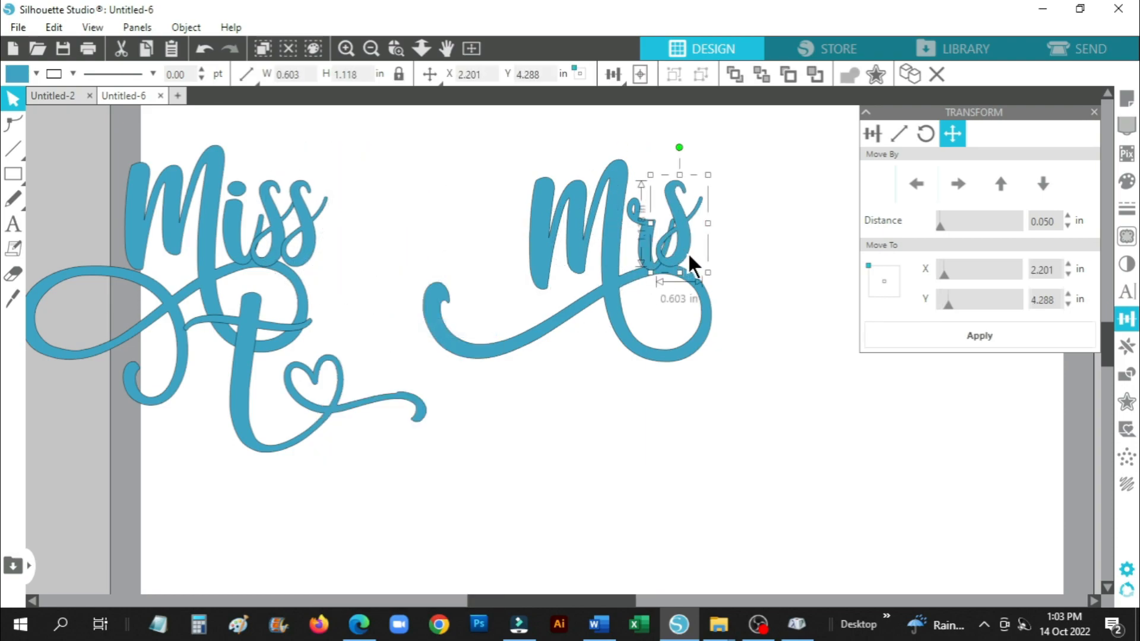
# Nudge the s right in 0.050 in increments to X 6.851 in and scale it down to about 0.534 in wide.
pyautogui.click(962, 189)
pyautogui.click(960, 187)
pyautogui.click(960, 186)
pyautogui.click(917, 191)
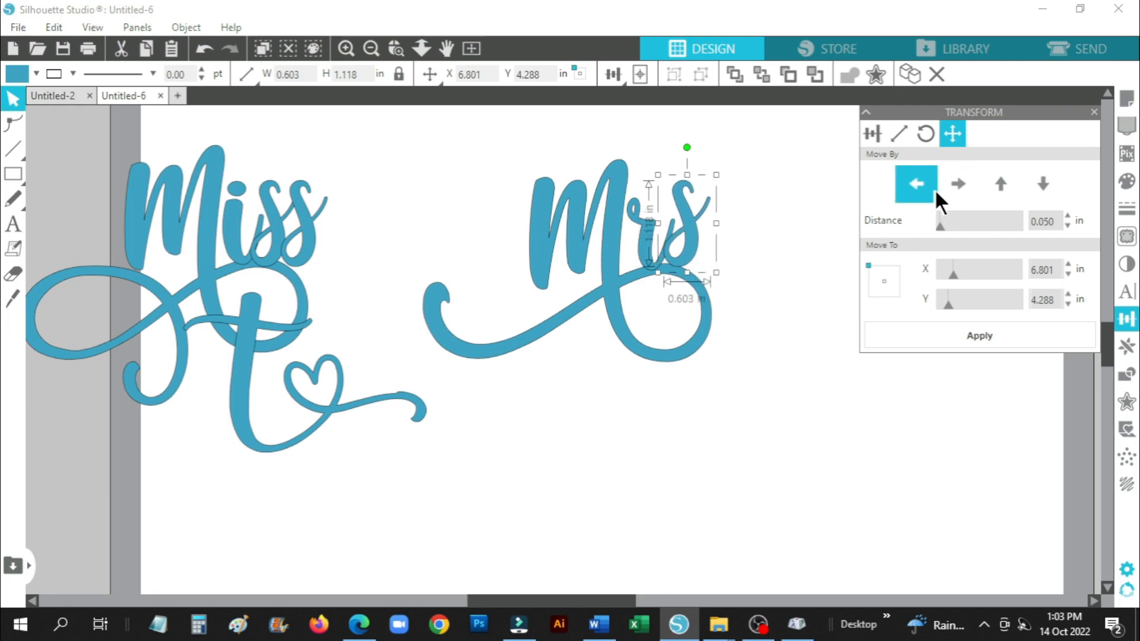
pyautogui.click(954, 188)
pyautogui.moveTo(720, 177); pyautogui.dragTo(718, 196)
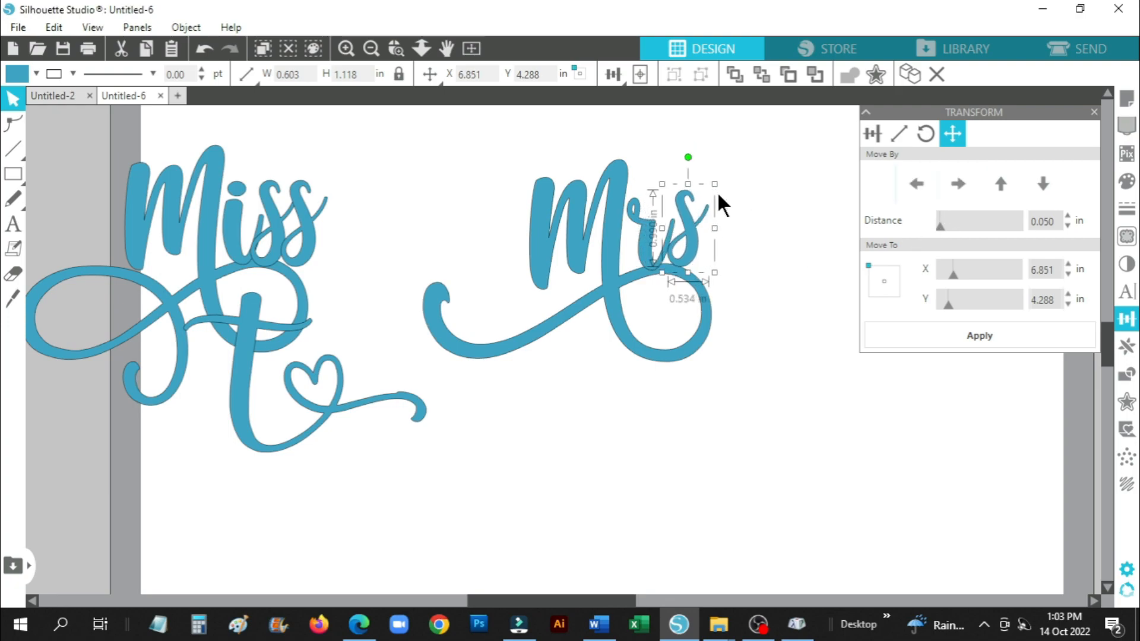
# Scale the three letters of "Mrs" together to about 3.687 by 2.580 in and group them.
pyautogui.moveTo(522, 166); pyautogui.dragTo(705, 229)
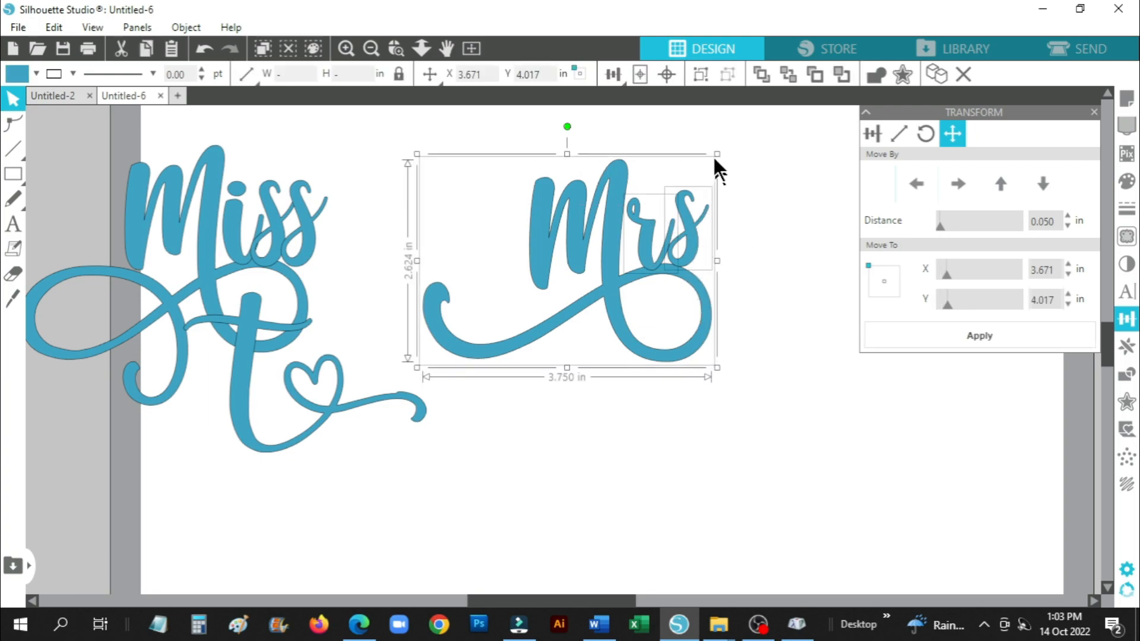
pyautogui.moveTo(718, 155); pyautogui.dragTo(719, 158)
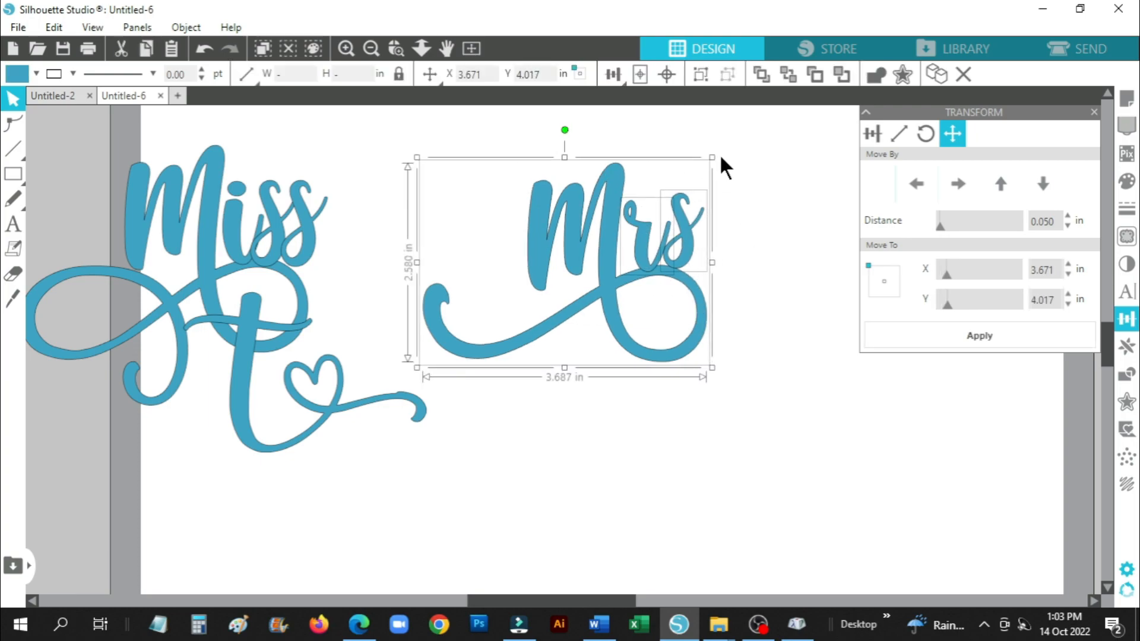
pyautogui.rightClick(608, 238)
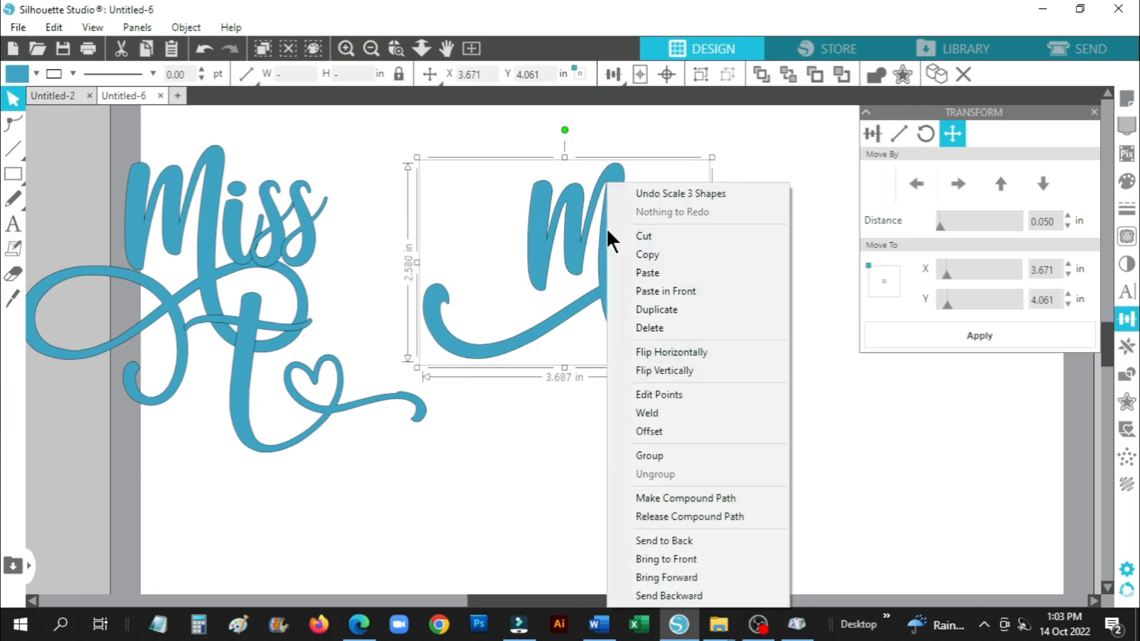
pyautogui.click(664, 457)
# Move the "Mrs" group to X 5.921, Y 6.311 in and the swash t to X 4.308, Y 5.742 in, touching the M.
pyautogui.moveTo(616, 302); pyautogui.dragTo(789, 466)
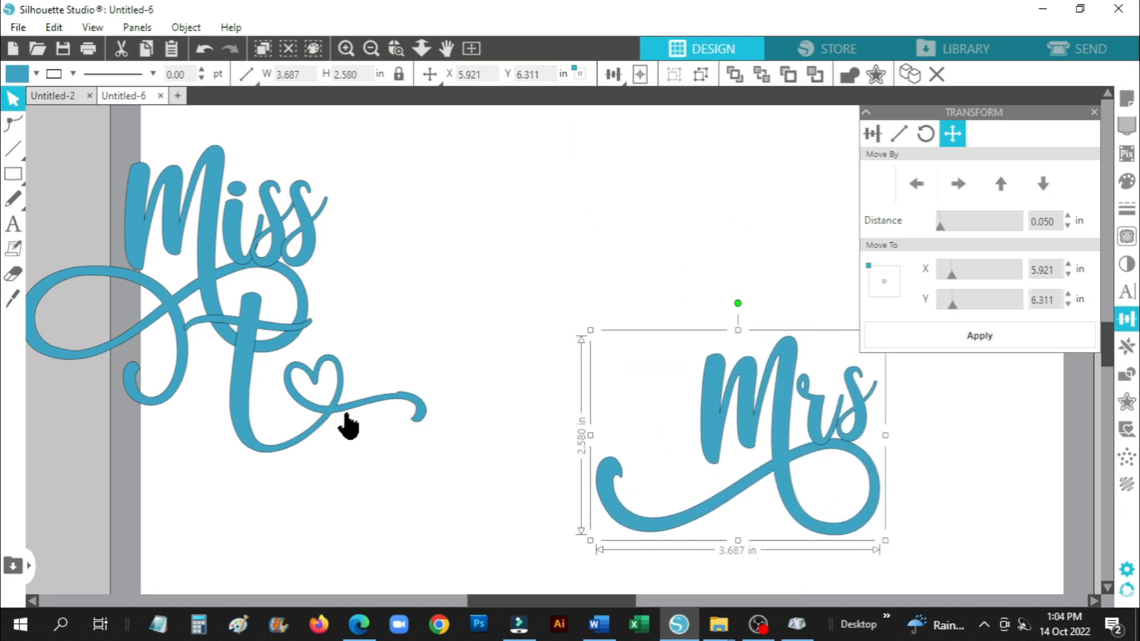
pyautogui.moveTo(346, 419); pyautogui.dragTo(640, 419)
# Group the letters of "Miss" and move the group to X 0.674, Y 4.583 in, against the crossbar of the t.
pyautogui.click(275, 306)
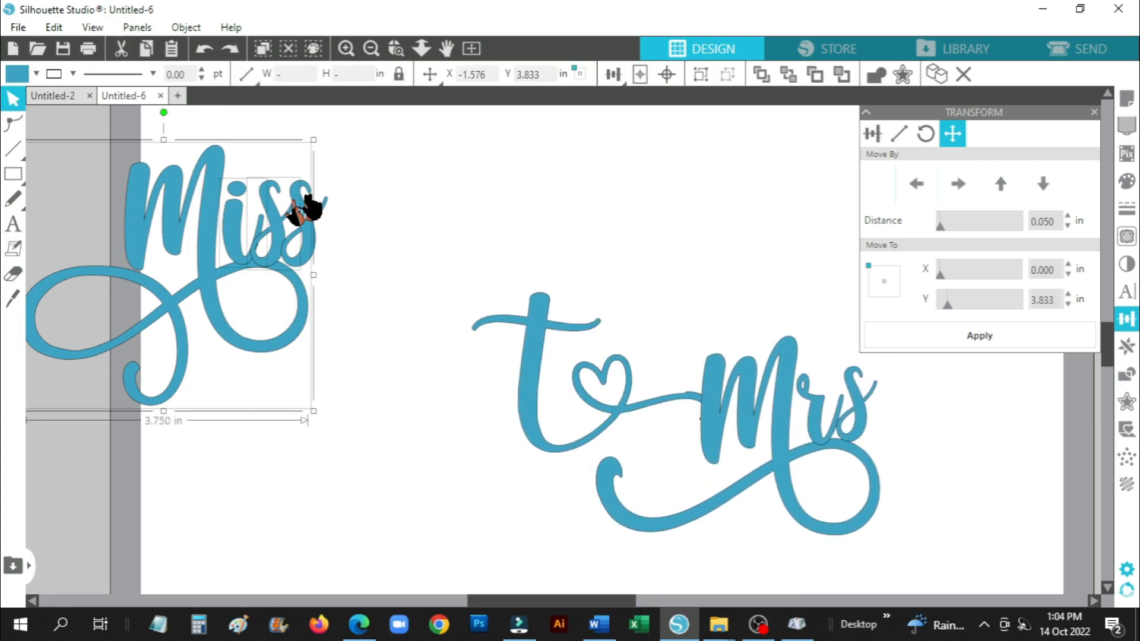
pyautogui.moveTo(79, 141); pyautogui.dragTo(318, 371)
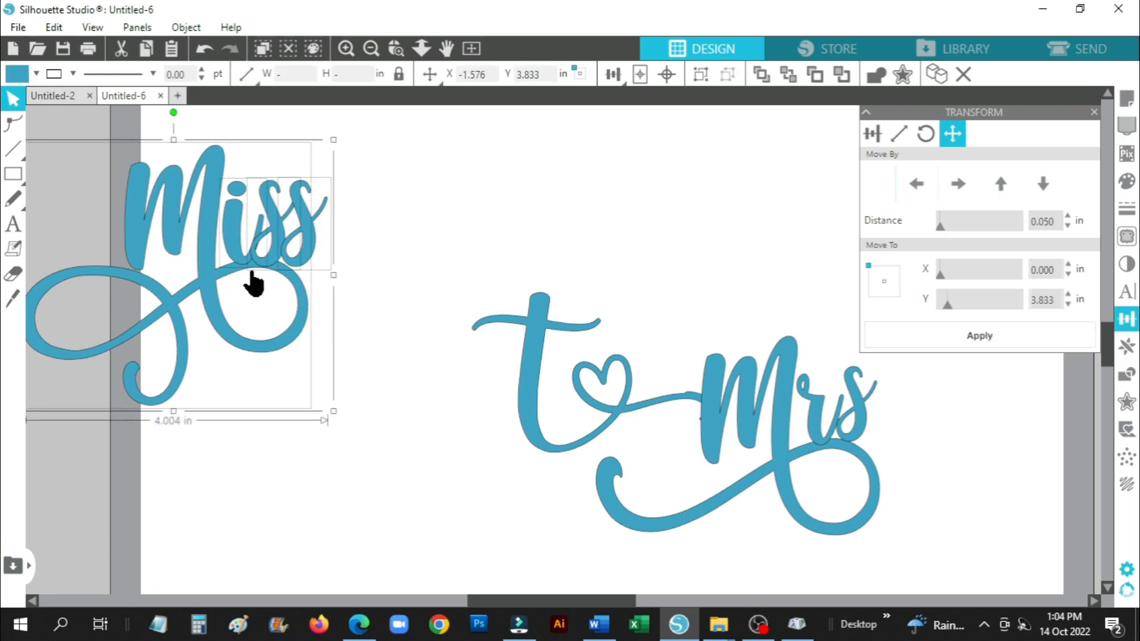
pyautogui.rightClick(247, 279)
pyautogui.click(315, 454)
pyautogui.moveTo(244, 275); pyautogui.dragTo(406, 304)
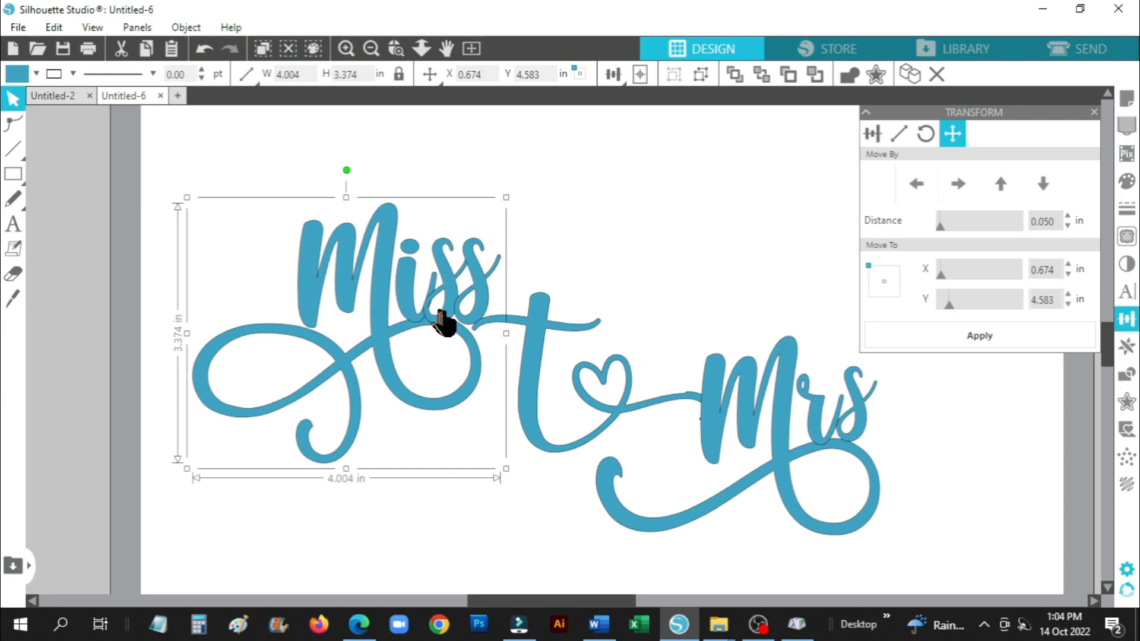
# Nudge the swash t in 0.050 in increments left to X 3.858 in and down to Y 5.942 in.
pyautogui.click(555, 324)
pyautogui.click(916, 185)
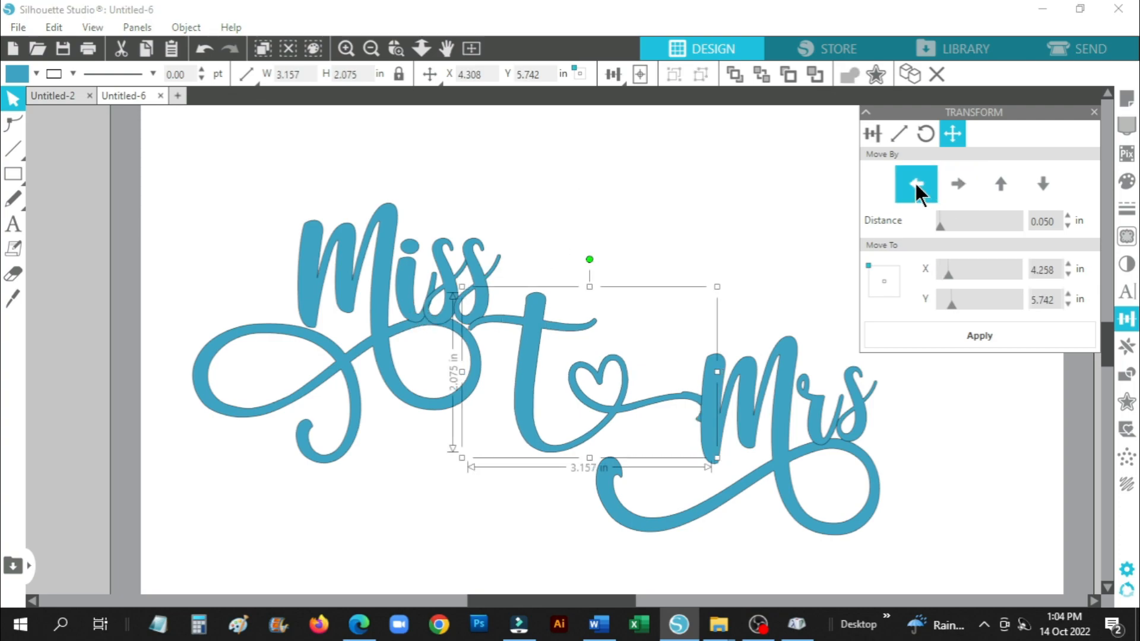
pyautogui.click(915, 184)
pyautogui.click(914, 184)
pyautogui.click(915, 185)
pyautogui.click(916, 185)
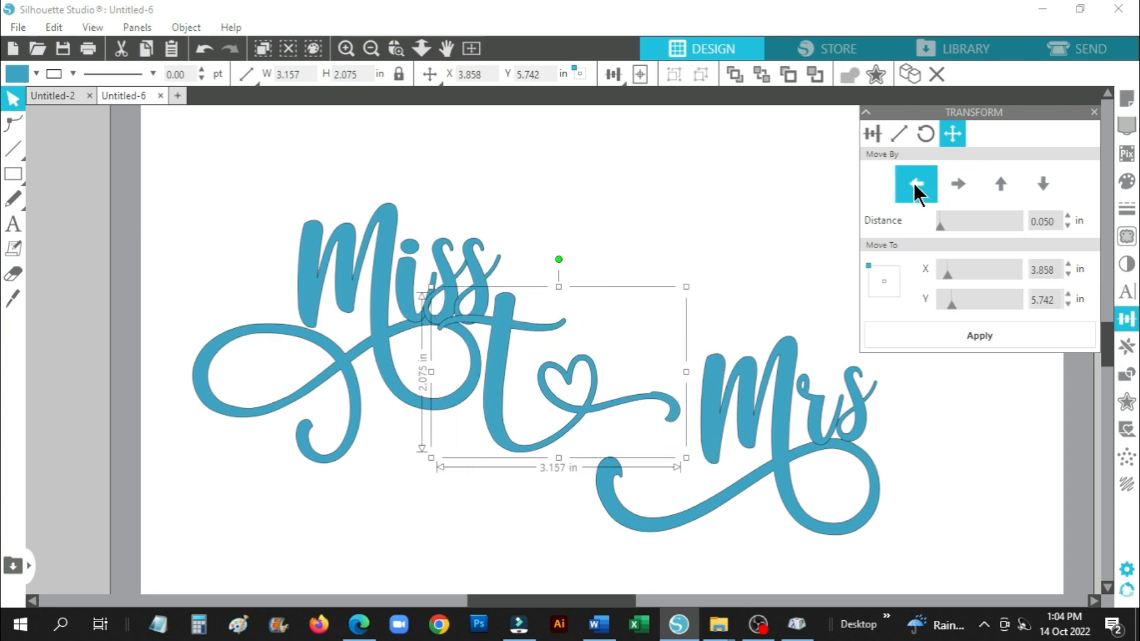
pyautogui.click(1040, 186)
pyautogui.click(1040, 185)
pyautogui.click(1040, 185)
pyautogui.click(1041, 185)
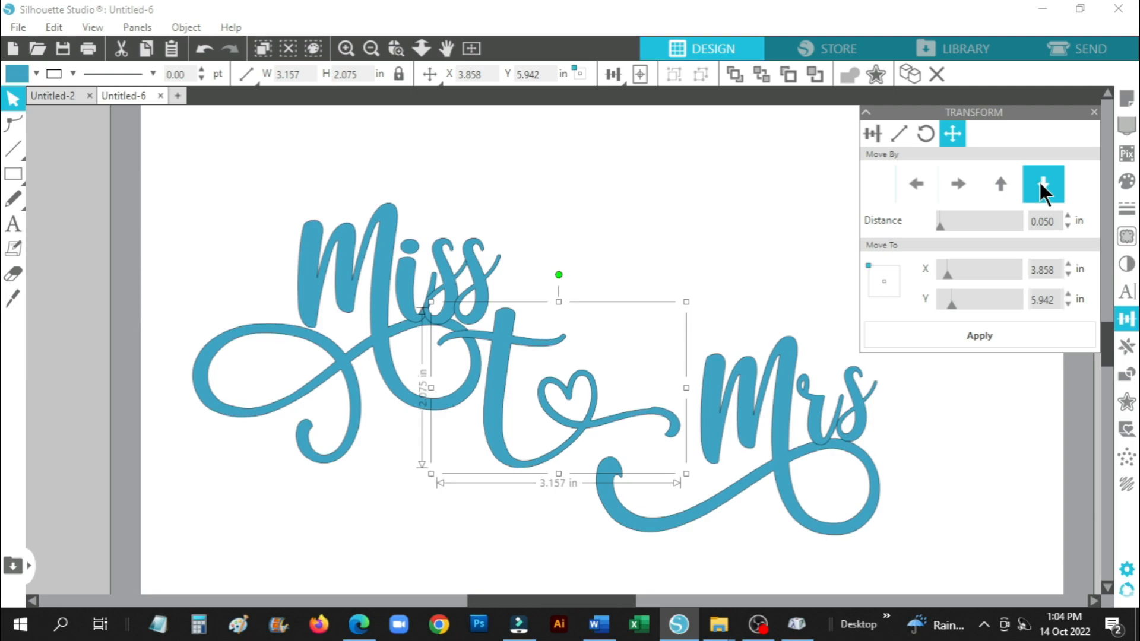
pyautogui.click(912, 185)
pyautogui.click(921, 183)
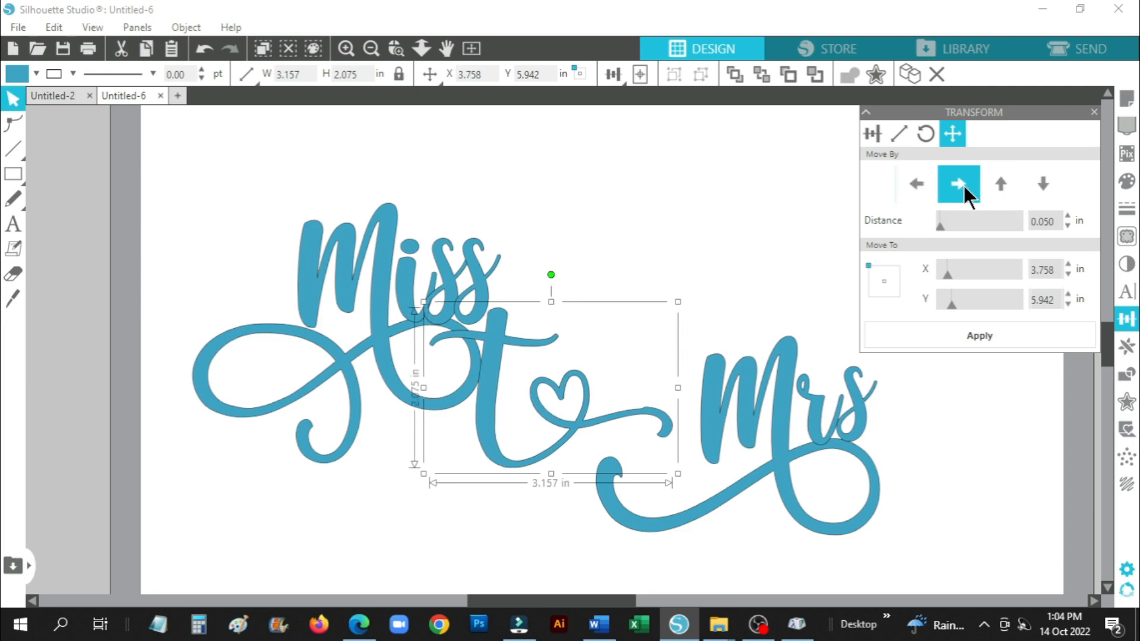
pyautogui.click(964, 184)
pyautogui.click(963, 183)
pyautogui.click(931, 183)
pyautogui.click(947, 183)
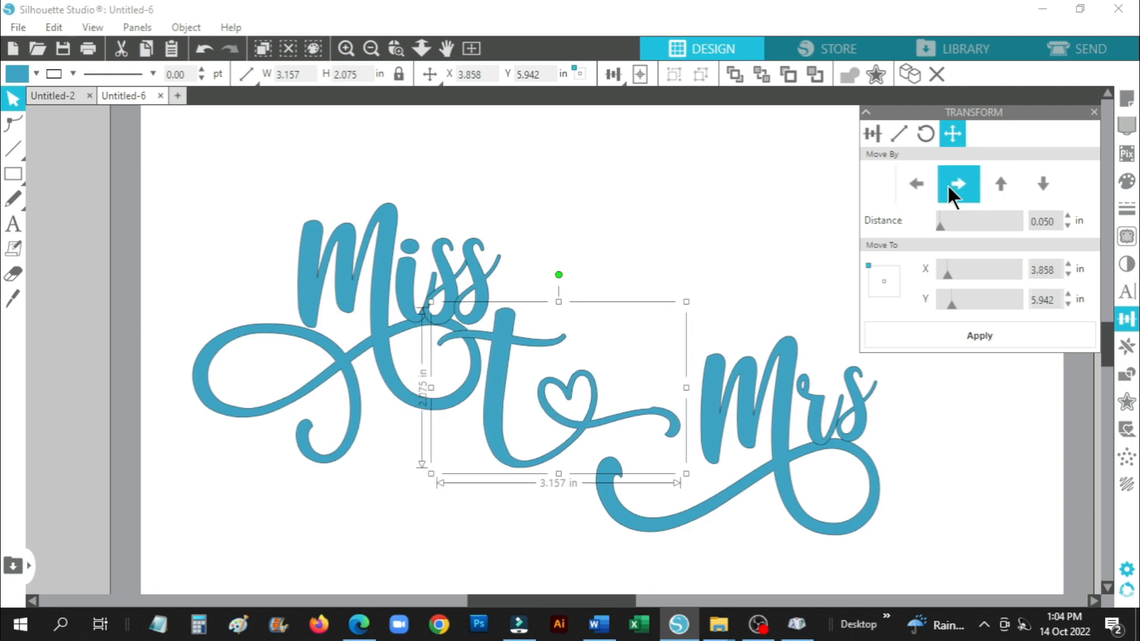
# Raise the "Mrs" group in 0.050 in increments to Y 5.511 in.
pyautogui.click(721, 451)
pyautogui.click(1001, 181)
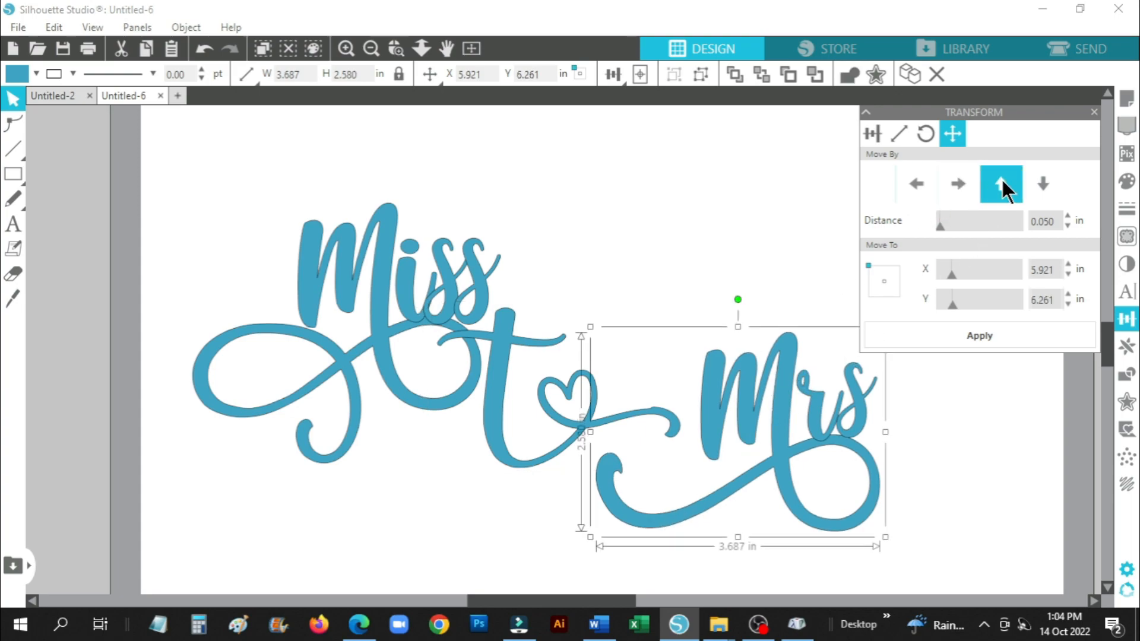
pyautogui.click(1002, 181)
pyautogui.click(1001, 181)
pyautogui.click(1001, 181)
pyautogui.click(1002, 182)
pyautogui.click(1002, 182)
pyautogui.click(1001, 181)
pyautogui.click(1000, 181)
pyautogui.click(1001, 181)
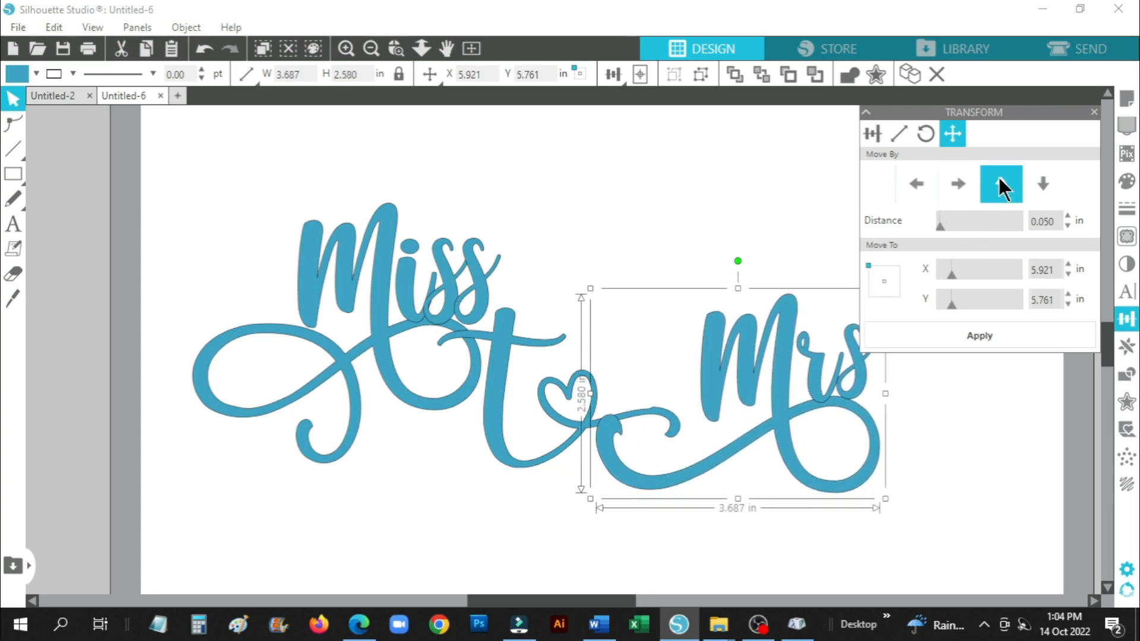
pyautogui.click(1001, 181)
pyautogui.click(1001, 181)
pyautogui.click(1001, 181)
pyautogui.click(1001, 182)
pyautogui.click(1001, 181)
# Move the "Mrs" group left in 0.050 in increments to X 4.771 in, overlapping the tail of the t.
pyautogui.click(917, 184)
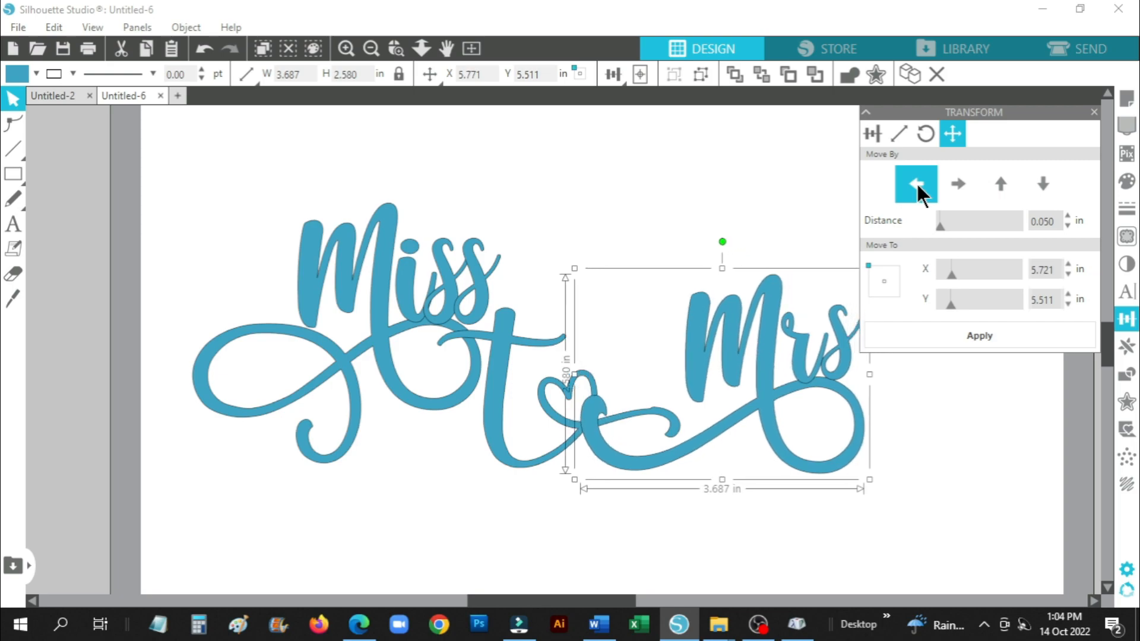
pyautogui.click(917, 184)
pyautogui.click(917, 185)
pyautogui.click(917, 184)
pyautogui.click(917, 183)
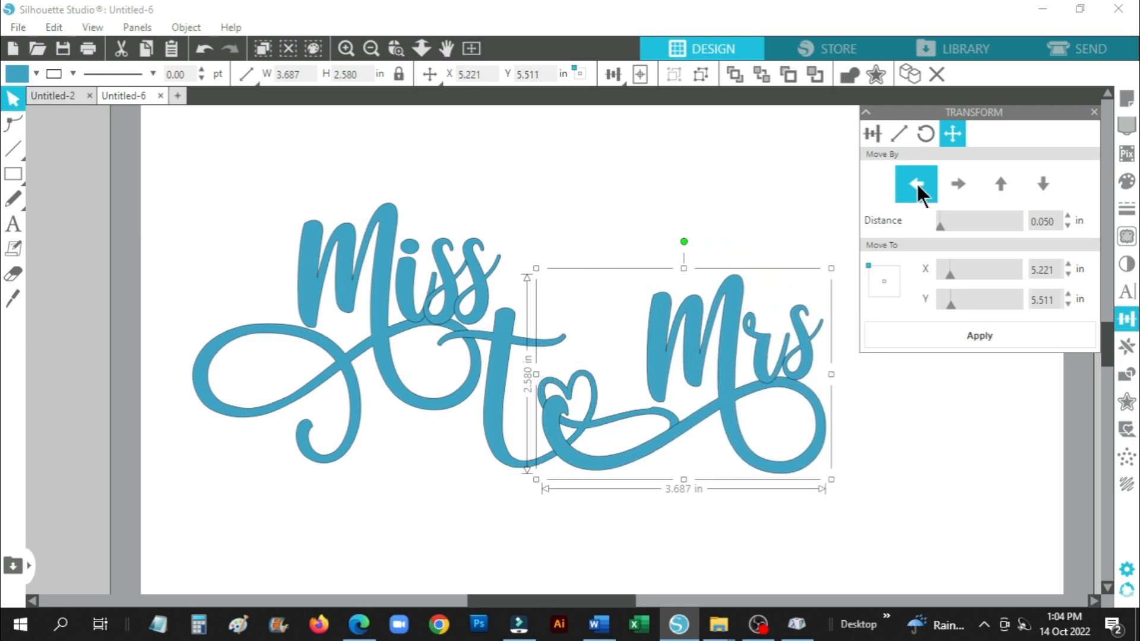
pyautogui.click(917, 183)
pyautogui.click(917, 183)
pyautogui.click(916, 183)
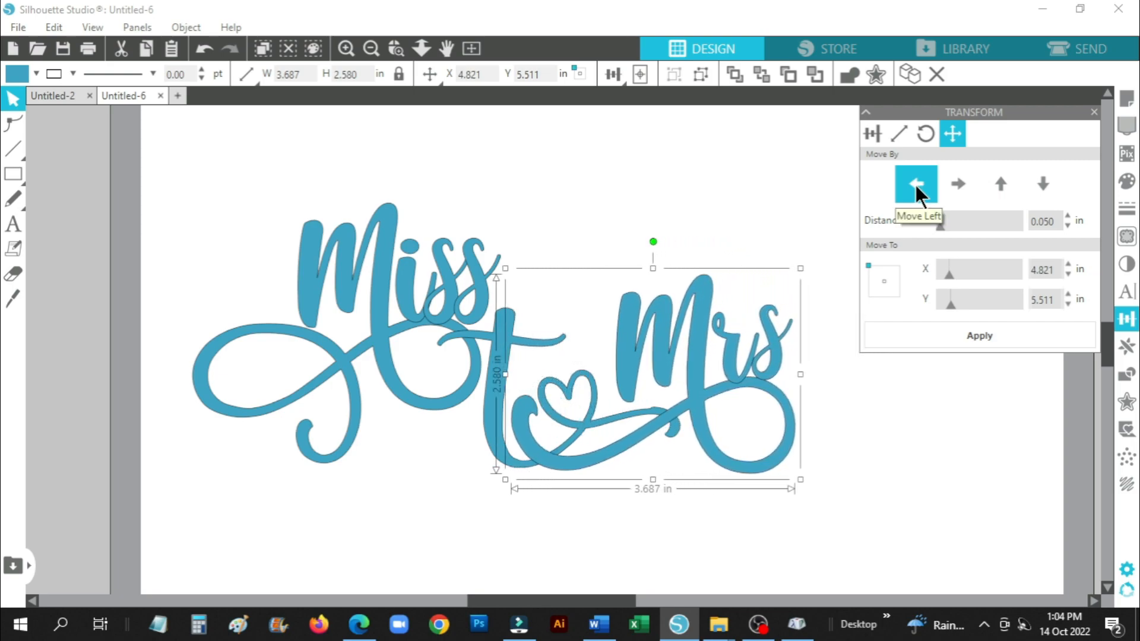
pyautogui.click(916, 184)
# Lower the "Mrs" group in 0.050 in increments to Y 5.711 in so the M rests on the heart's tail.
pyautogui.click(1043, 188)
pyautogui.click(1042, 187)
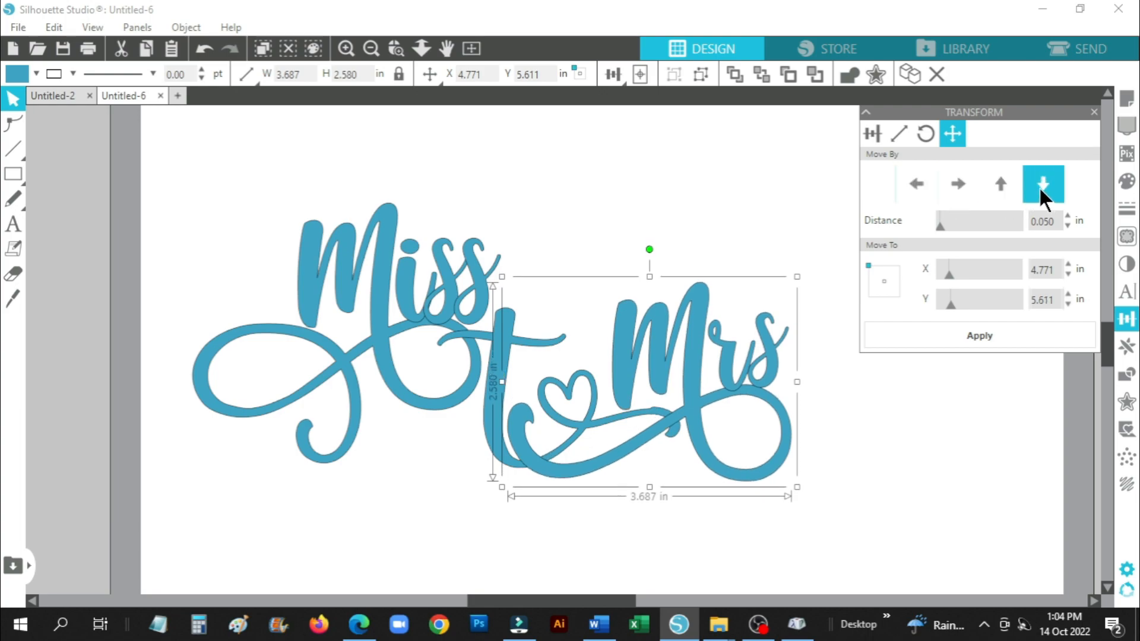
pyautogui.click(1039, 188)
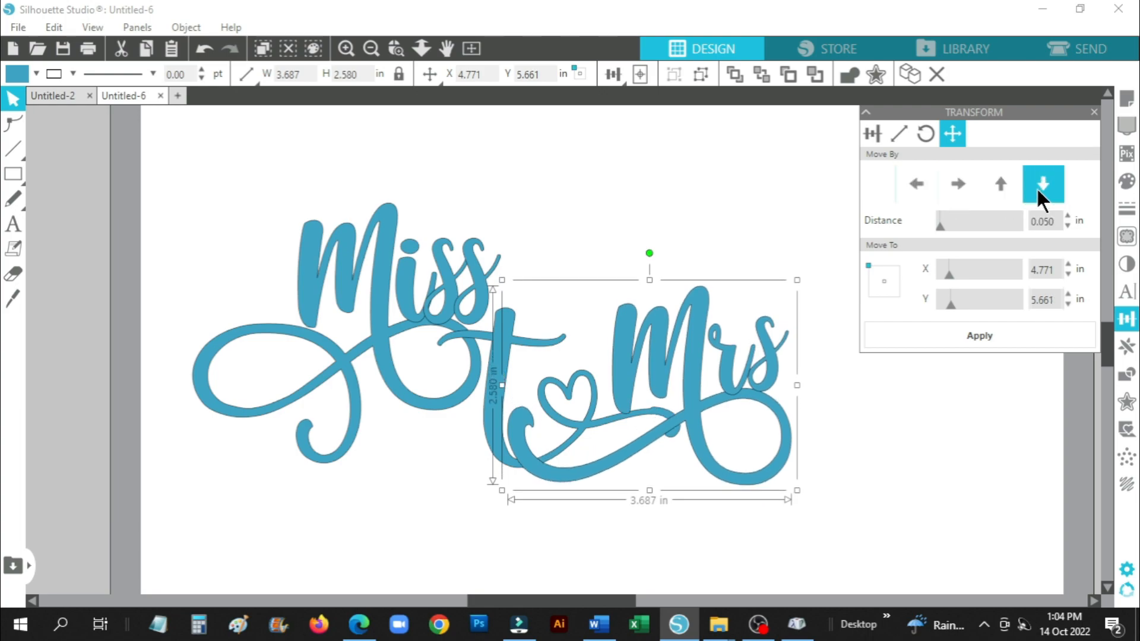
pyautogui.click(1038, 190)
pyautogui.click(1038, 190)
pyautogui.click(1007, 184)
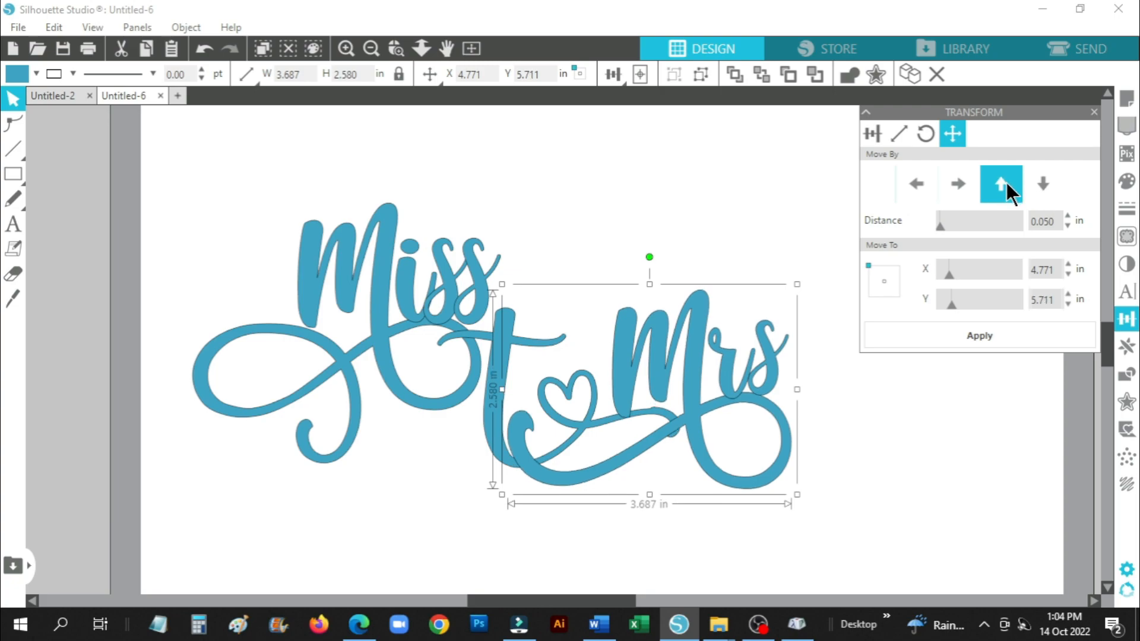
# Rotate the swash t slightly counterclockwise and raise it by 0.050 in.
pyautogui.click(560, 355)
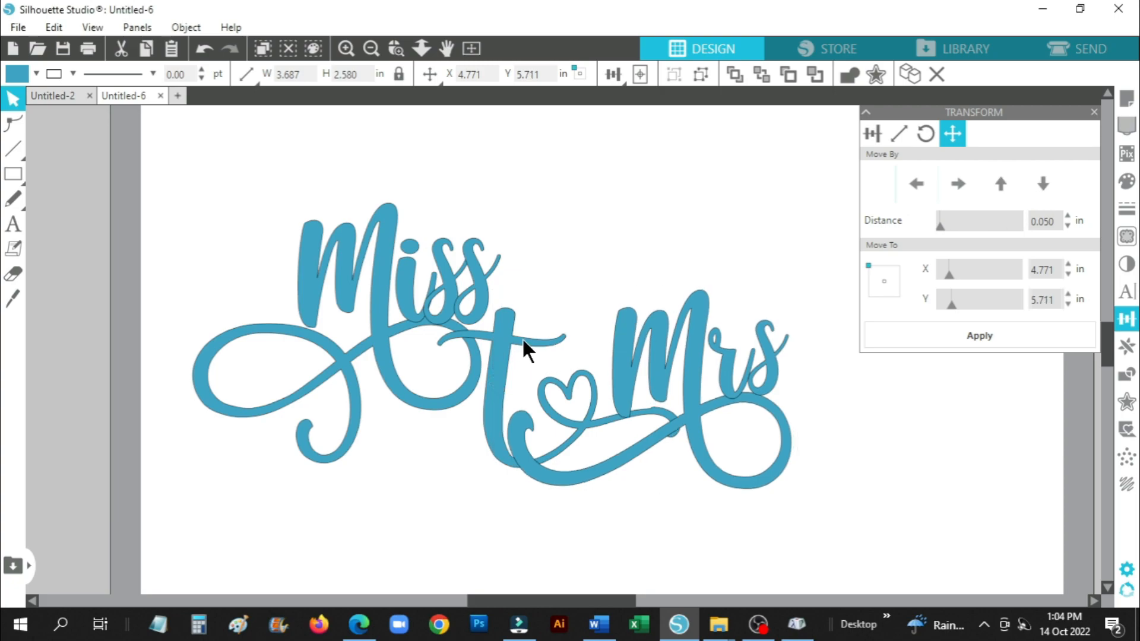
pyautogui.moveTo(560, 278); pyautogui.dragTo(556, 273)
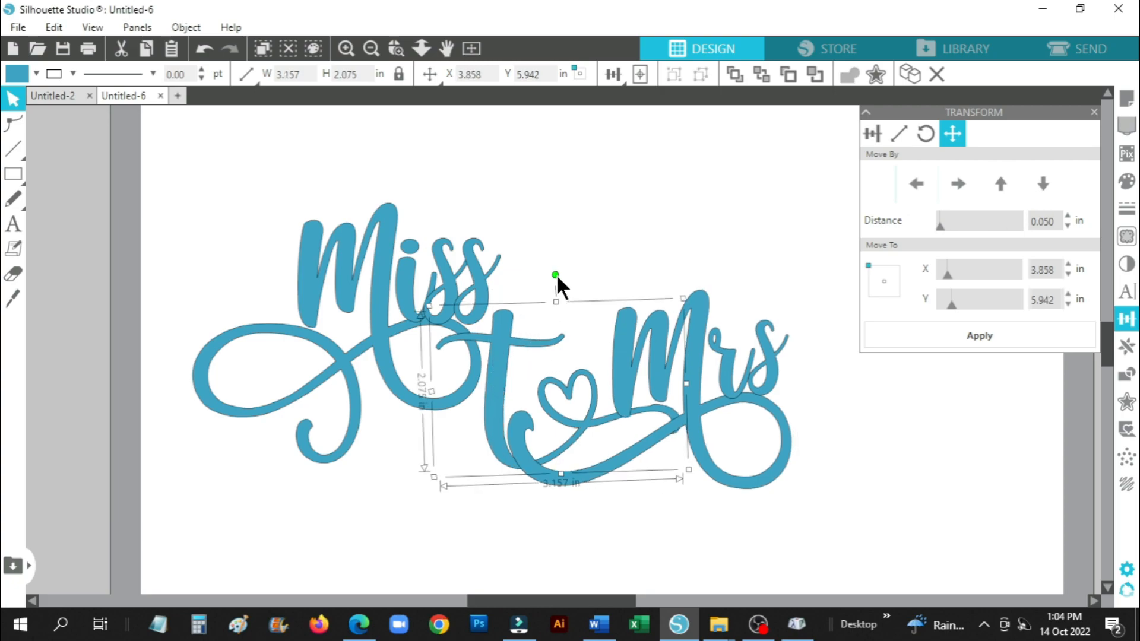
pyautogui.click(1001, 184)
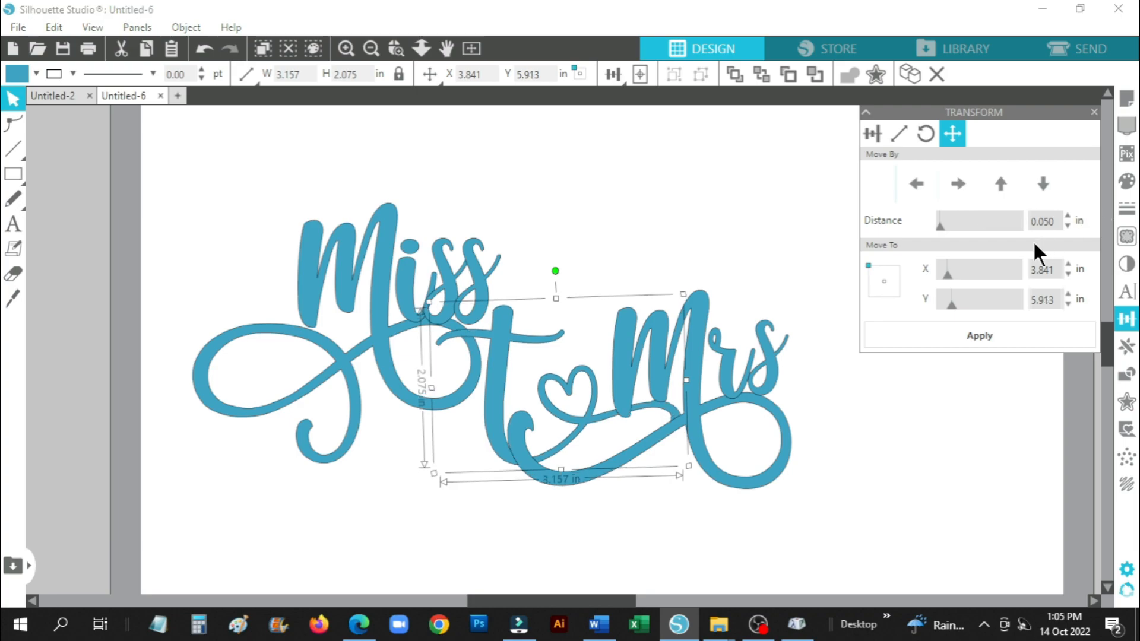
# Nudge the "Mrs" group left to X 4.721 in and down to Y 5.761 in.
pyautogui.click(746, 404)
pyautogui.click(922, 181)
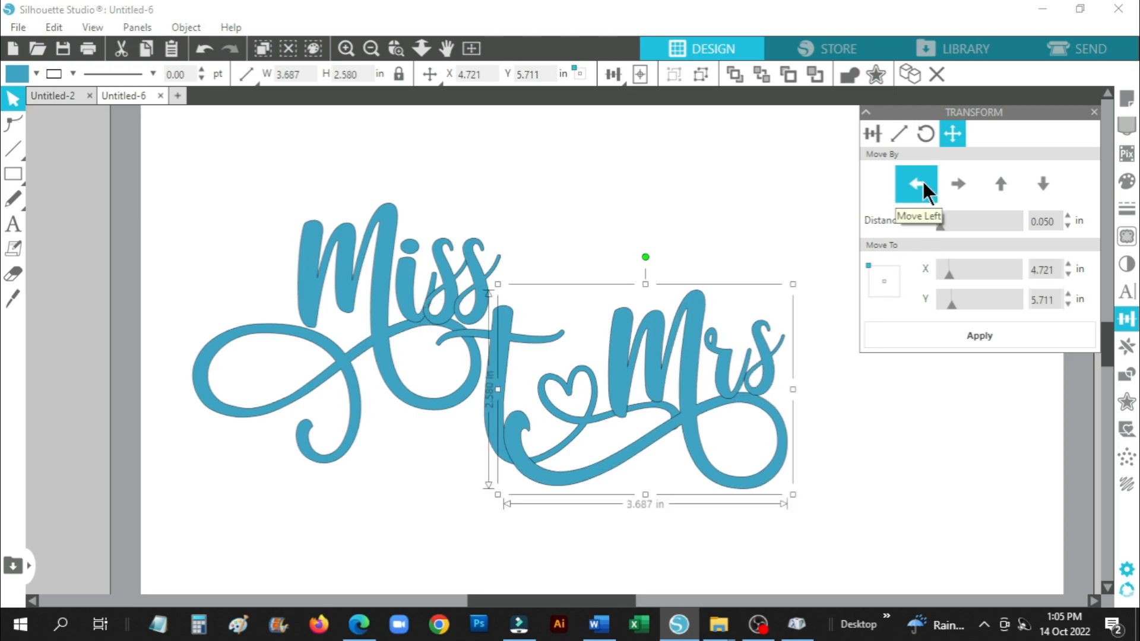
pyautogui.click(1043, 188)
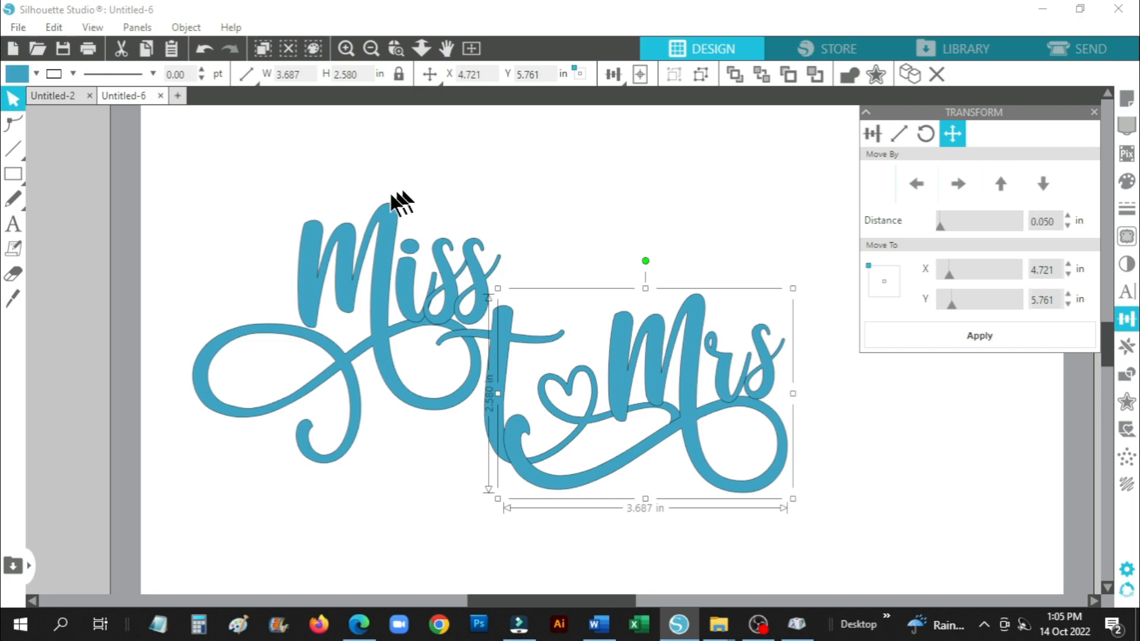
# Group "Miss", the t and "Mrs" into one object and move the design to X 2.174, Y 4.958 in.
pyautogui.moveTo(198, 205); pyautogui.dragTo(709, 458)
pyautogui.rightClick(687, 343)
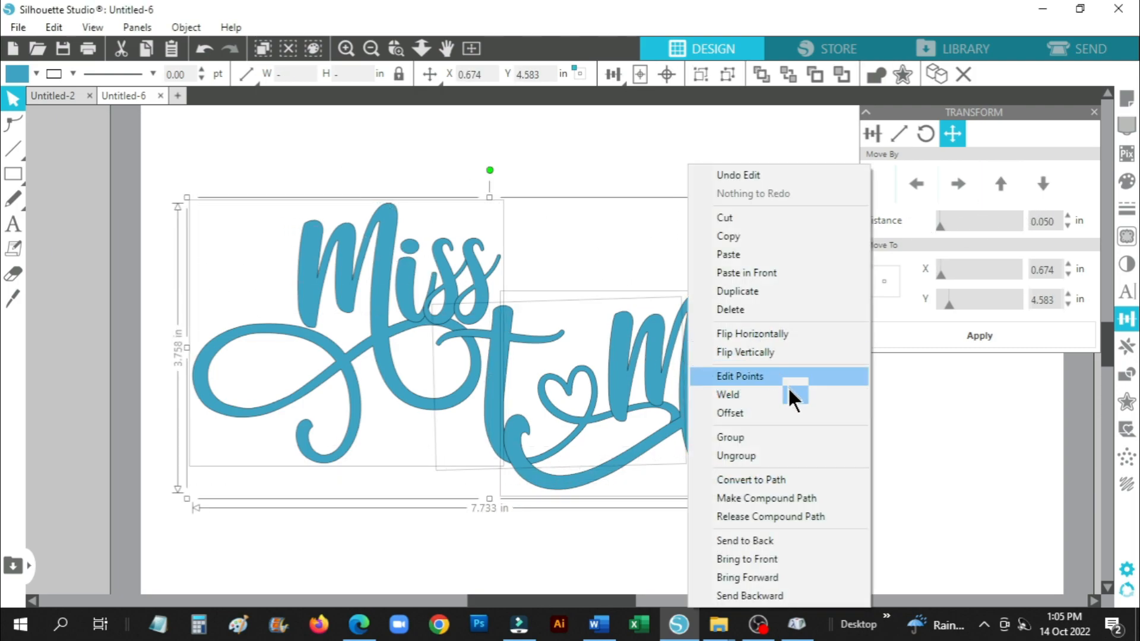
pyautogui.click(764, 440)
pyautogui.click(1094, 112)
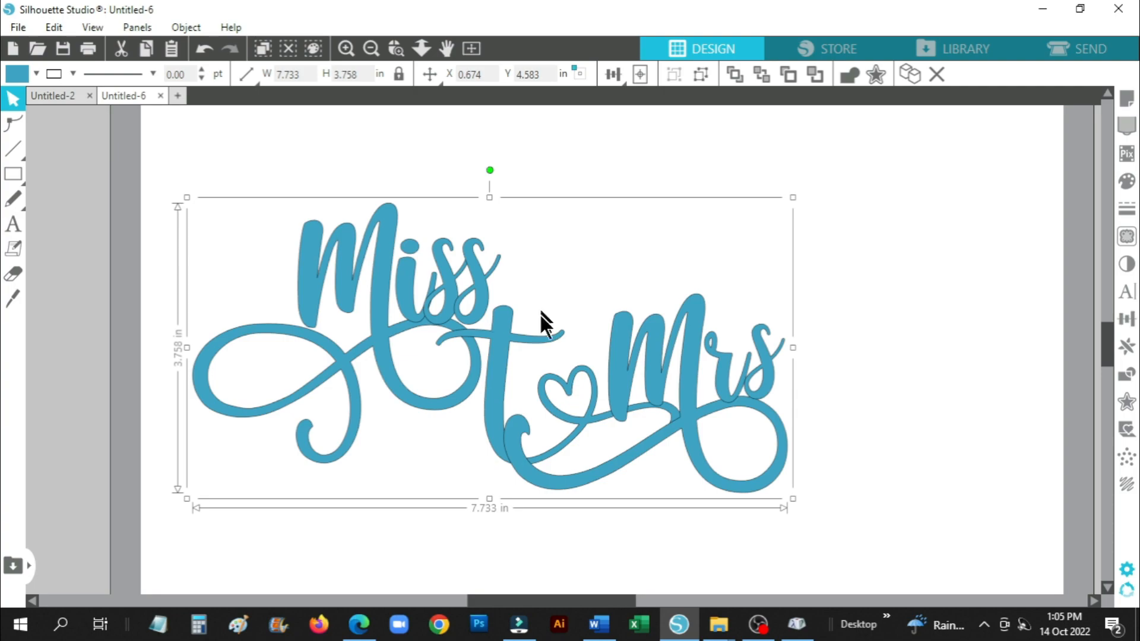
pyautogui.moveTo(488, 336); pyautogui.dragTo(608, 367)
pyautogui.click(608, 368)
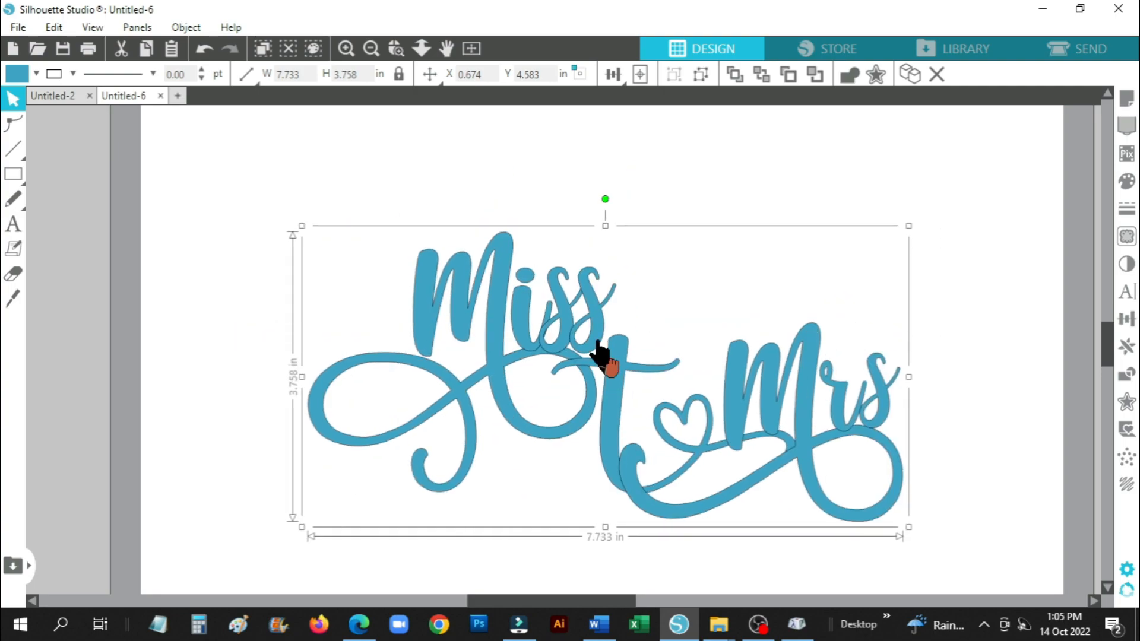
# Open the diamond ring image file "u" from the TOPPPERS folder.
pyautogui.click(14, 28)
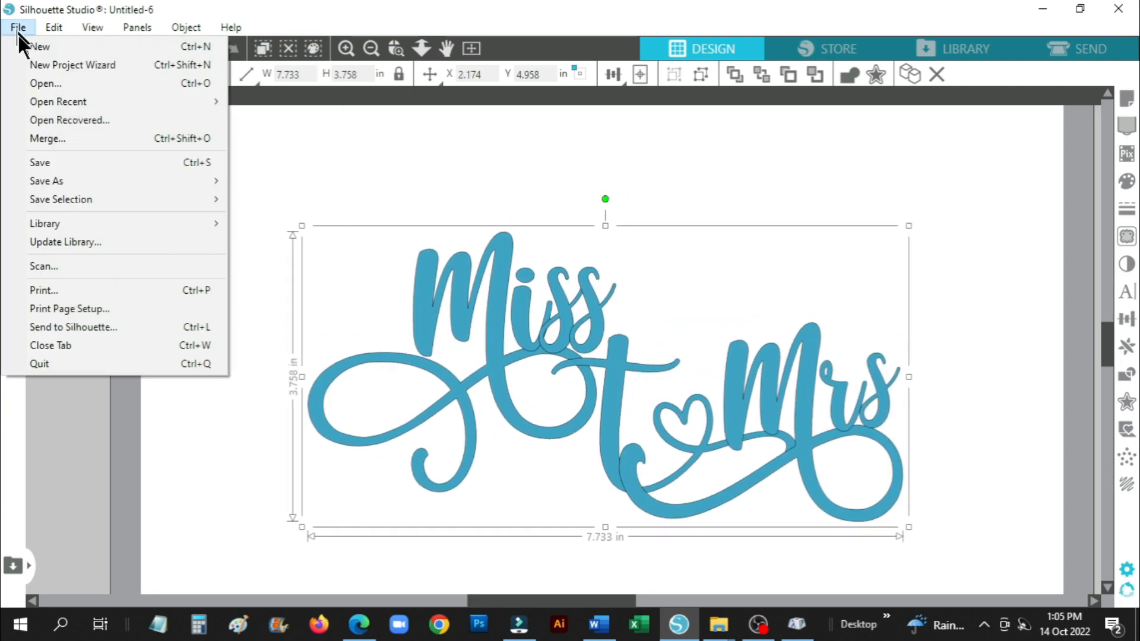
pyautogui.click(31, 80)
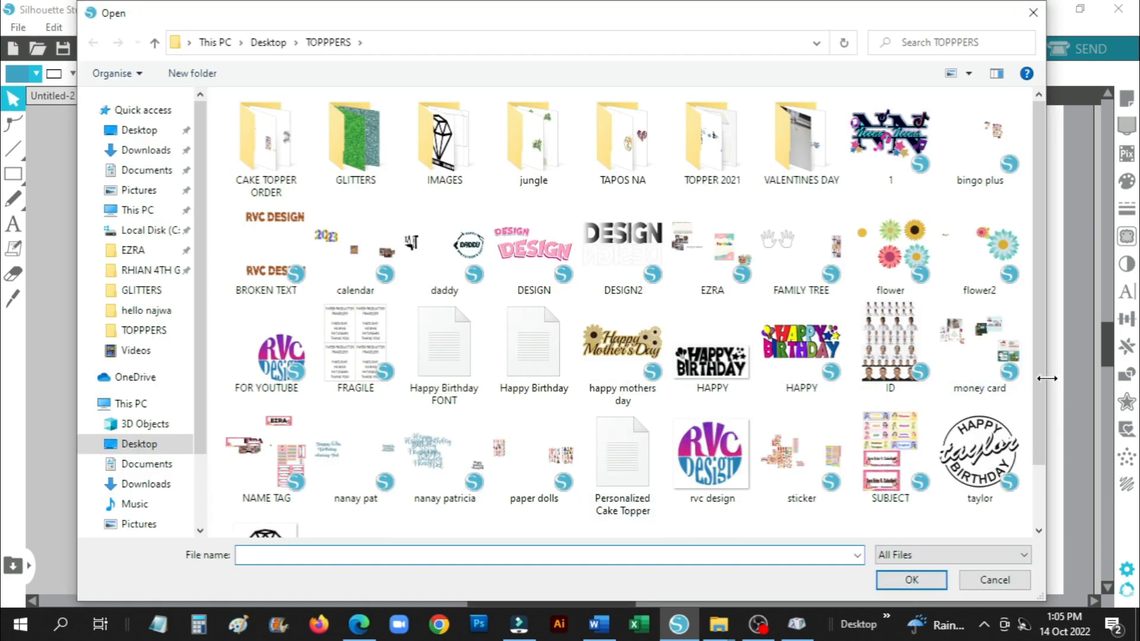
pyautogui.scroll(-2, 1042, 381)
pyautogui.click(266, 484)
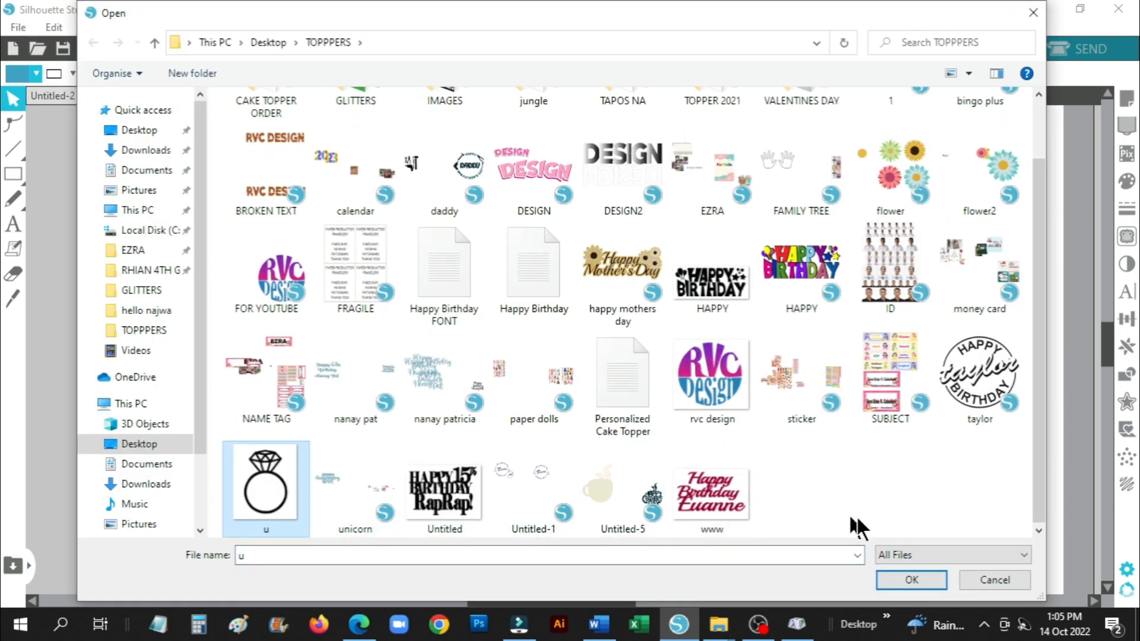
pyautogui.click(894, 579)
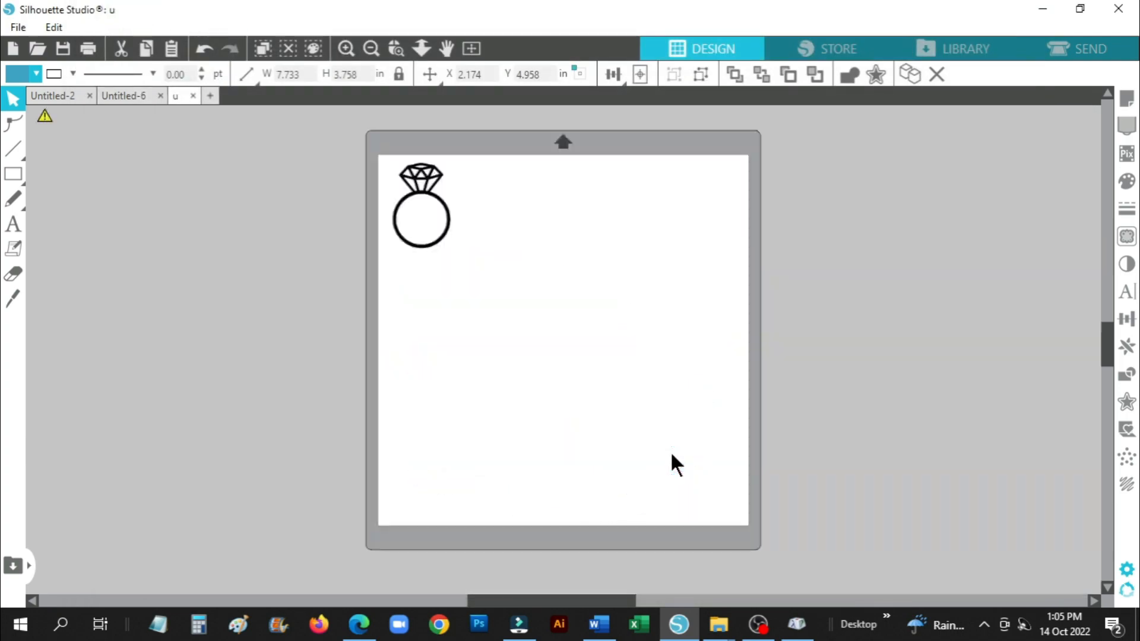
# Copy the ring image into the Untitled-6 document and place it beside the lettering, off the page's left edge.
pyautogui.click(415, 195)
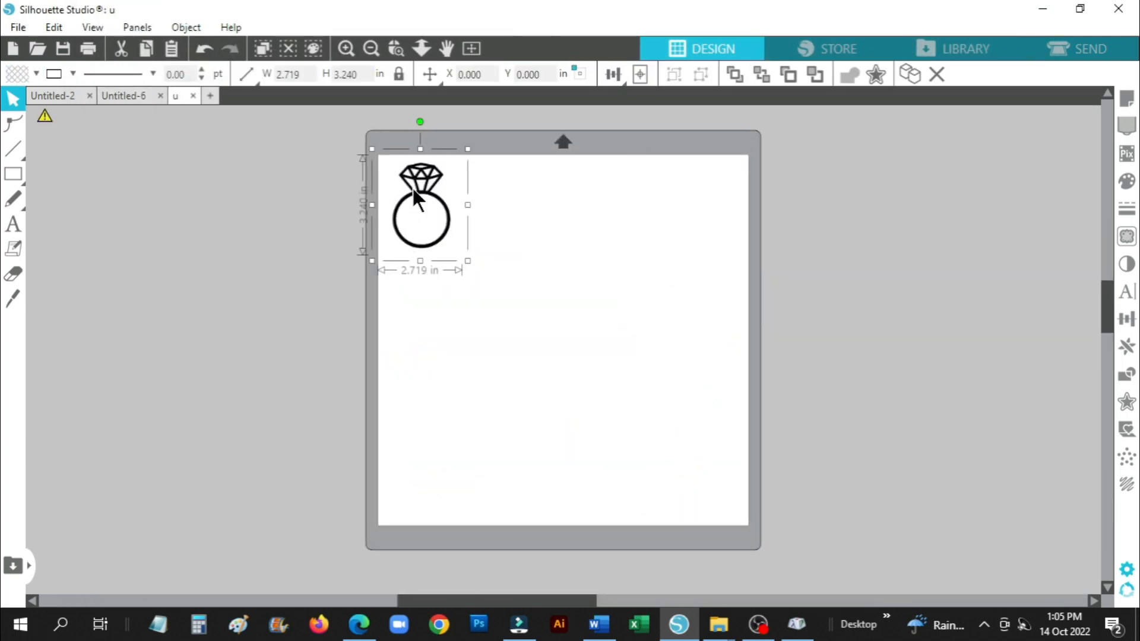
pyautogui.rightClick(413, 188)
pyautogui.click(455, 260)
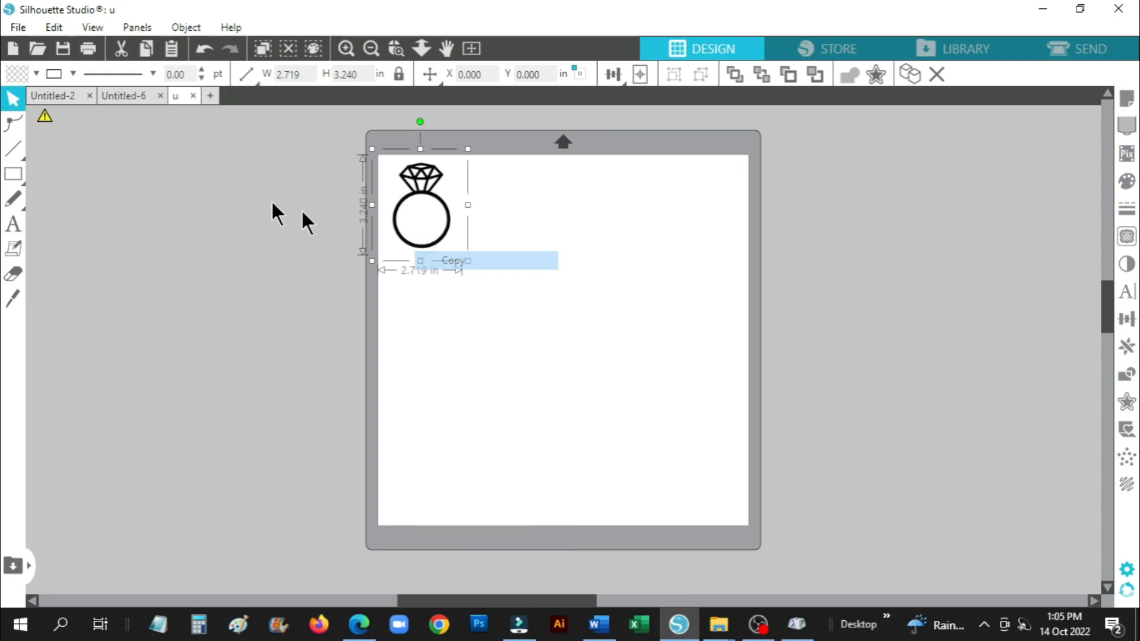
pyautogui.click(128, 96)
pyautogui.rightClick(338, 179)
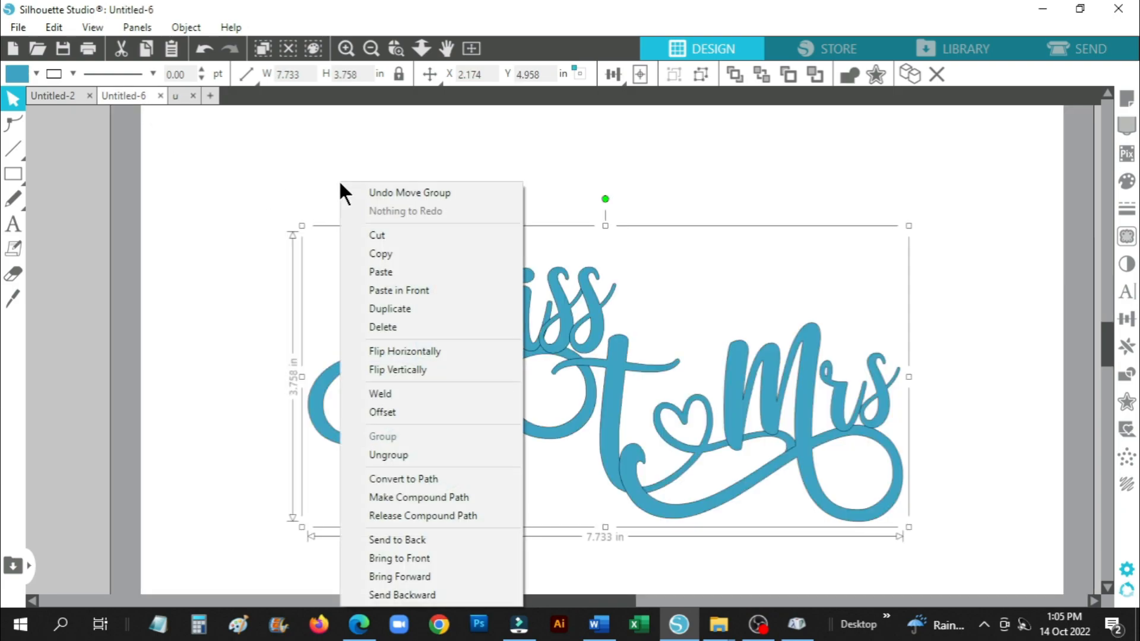
pyautogui.click(395, 272)
pyautogui.moveTo(489, 300); pyautogui.dragTo(104, 257)
# Shift the lettering group right to X 4.799 in and move the ring image onto the page beside it.
pyautogui.click(451, 327)
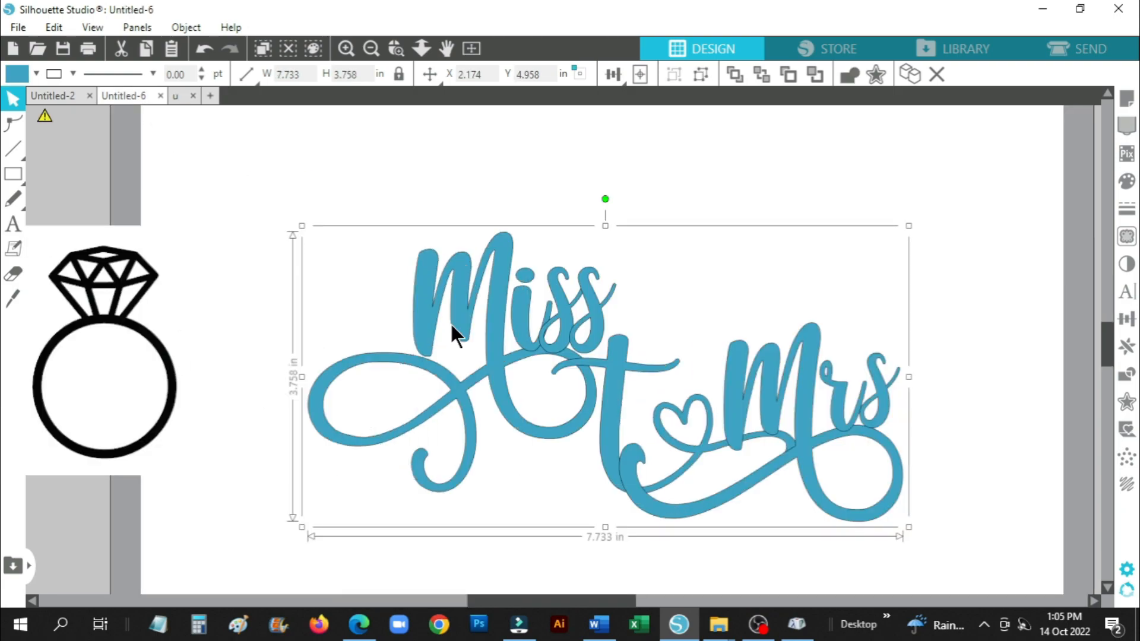
pyautogui.press('Right')
pyautogui.press('Right')
pyautogui.press('Right')
pyautogui.press('Right')
pyautogui.press('Right')
pyautogui.press('Right')
pyautogui.press('Right')
pyautogui.press('Right')
pyautogui.press('Right')
pyautogui.press('Right')
pyautogui.press('Right')
pyautogui.press('Right')
pyautogui.press('Right')
pyautogui.press('Right')
pyautogui.press('Right')
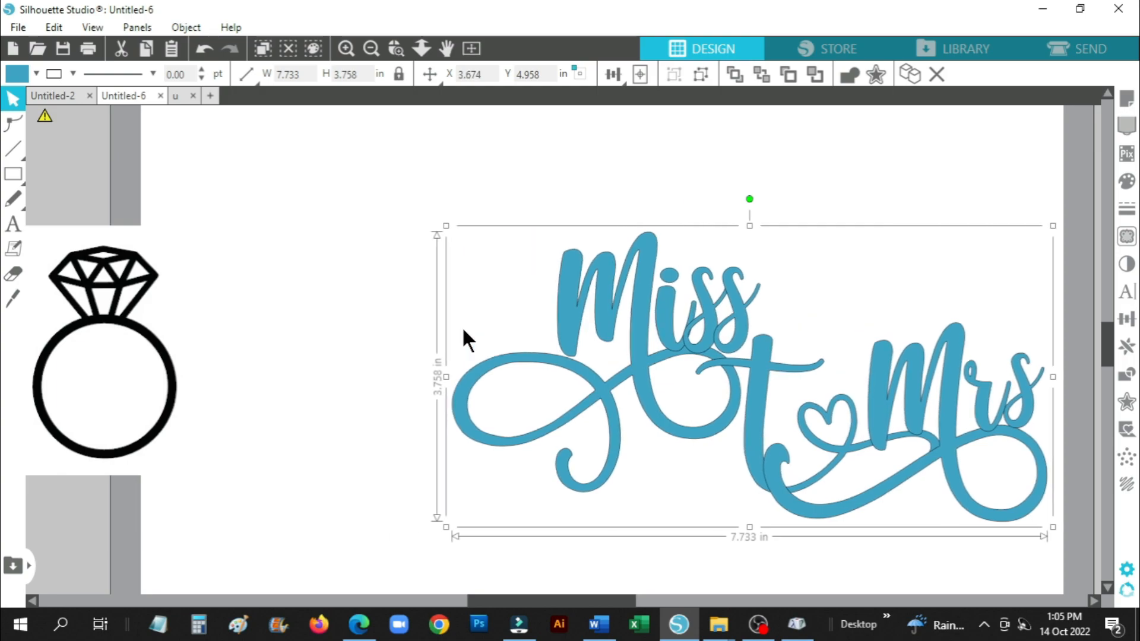
pyautogui.moveTo(157, 335)
pyautogui.mouseDown()
pyautogui.moveTo(358, 331)
pyautogui.moveTo(340, 330)
pyautogui.mouseUp()
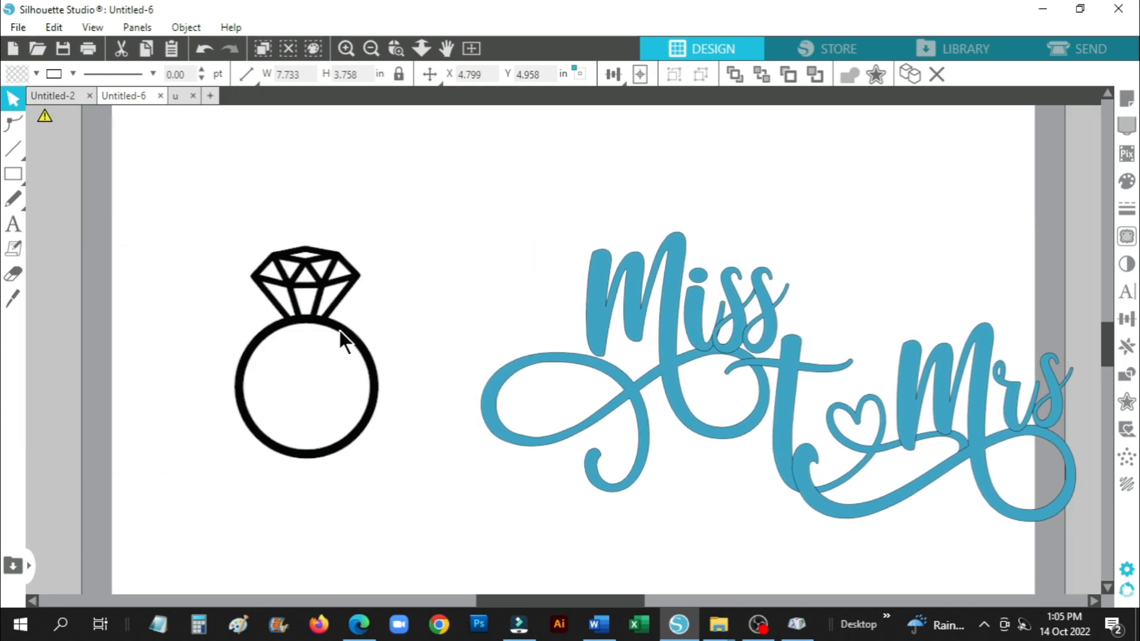
# Trace the ring image inside a trace area of about 3.375 × 4.125 in with the threshold at 50.0%.
pyautogui.click(1129, 240)
pyautogui.click(986, 186)
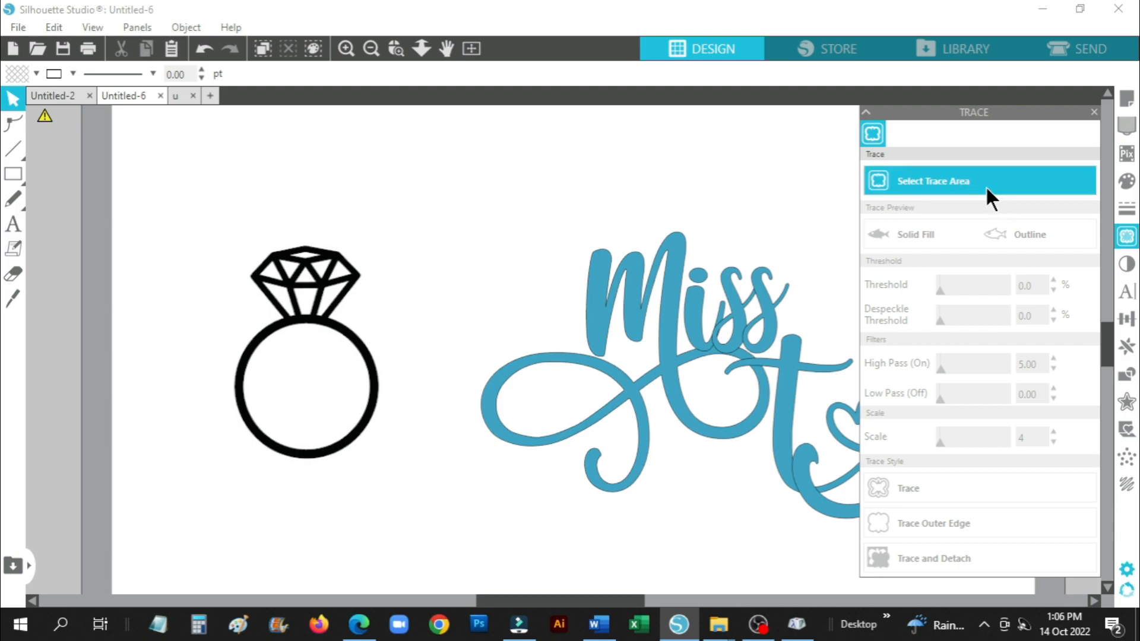
pyautogui.moveTo(169, 197)
pyautogui.mouseDown()
pyautogui.moveTo(429, 457)
pyautogui.moveTo(427, 514)
pyautogui.mouseUp()
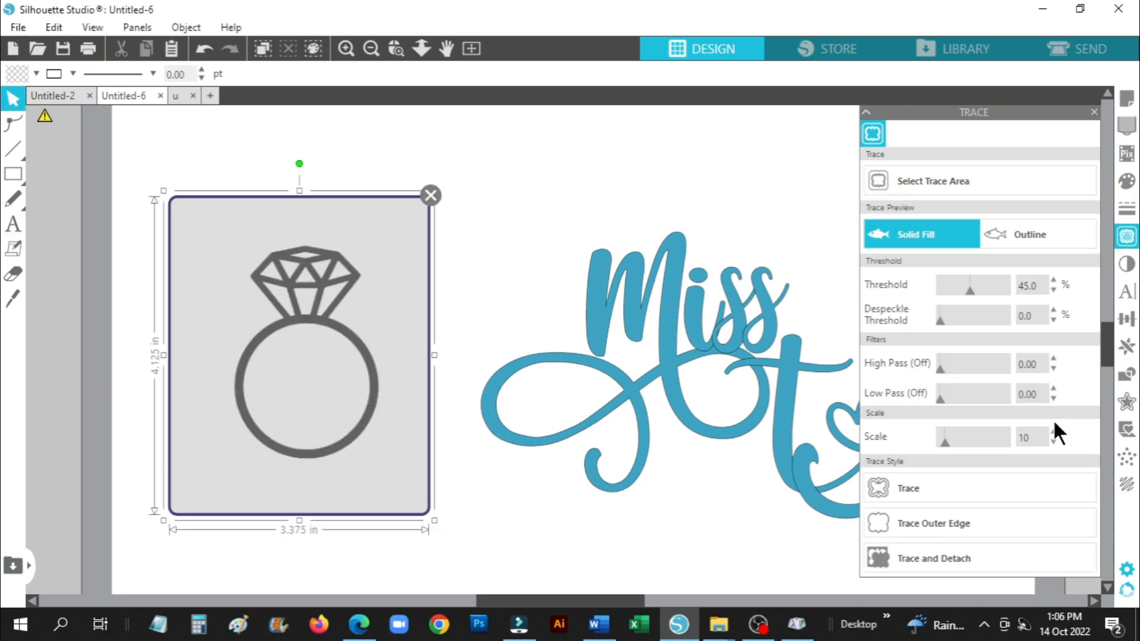
pyautogui.click(1055, 279)
pyautogui.click(1055, 279)
pyautogui.click(1054, 279)
pyautogui.click(1055, 280)
pyautogui.click(1054, 279)
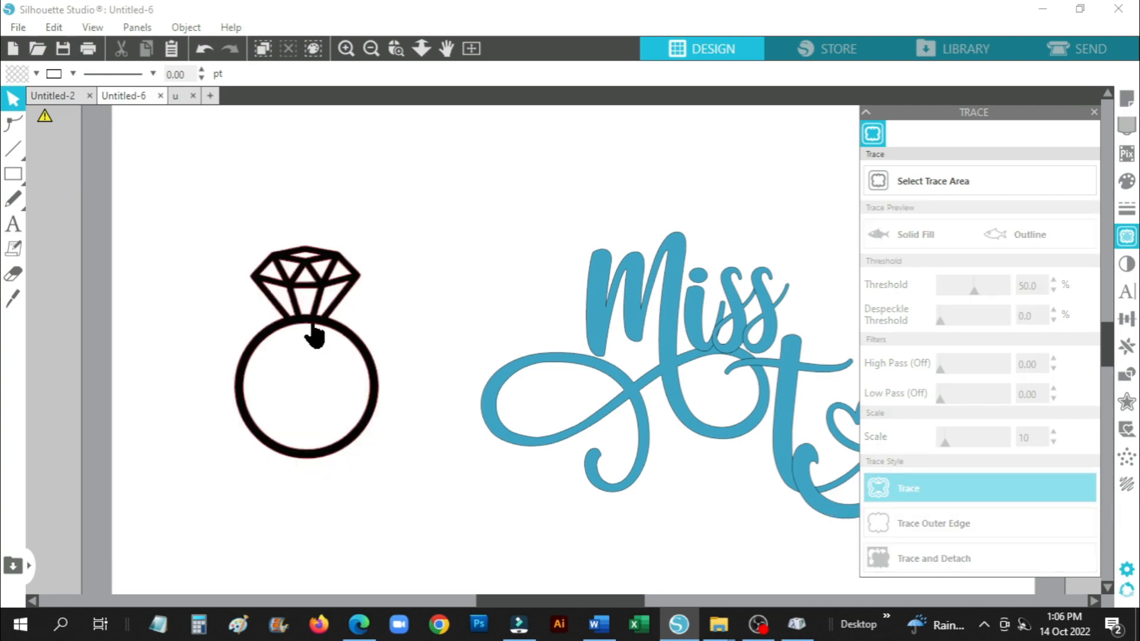
# Clear the original ring image off its traced outline and fill the outline with the lettering's blue.
pyautogui.moveTo(314, 332)
pyautogui.mouseDown()
pyautogui.moveTo(7, 243)
pyautogui.moveTo(408, 422)
pyautogui.mouseUp()
pyautogui.moveTo(531, 600); pyautogui.dragTo(629, 591)
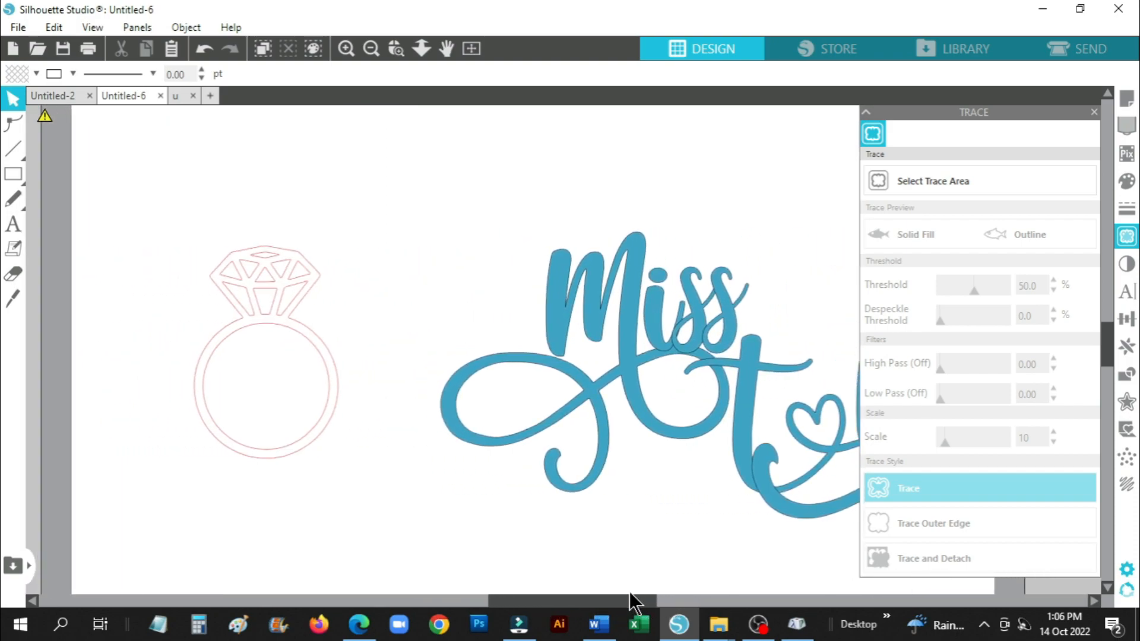
pyautogui.click(262, 331)
pyautogui.click(1110, 187)
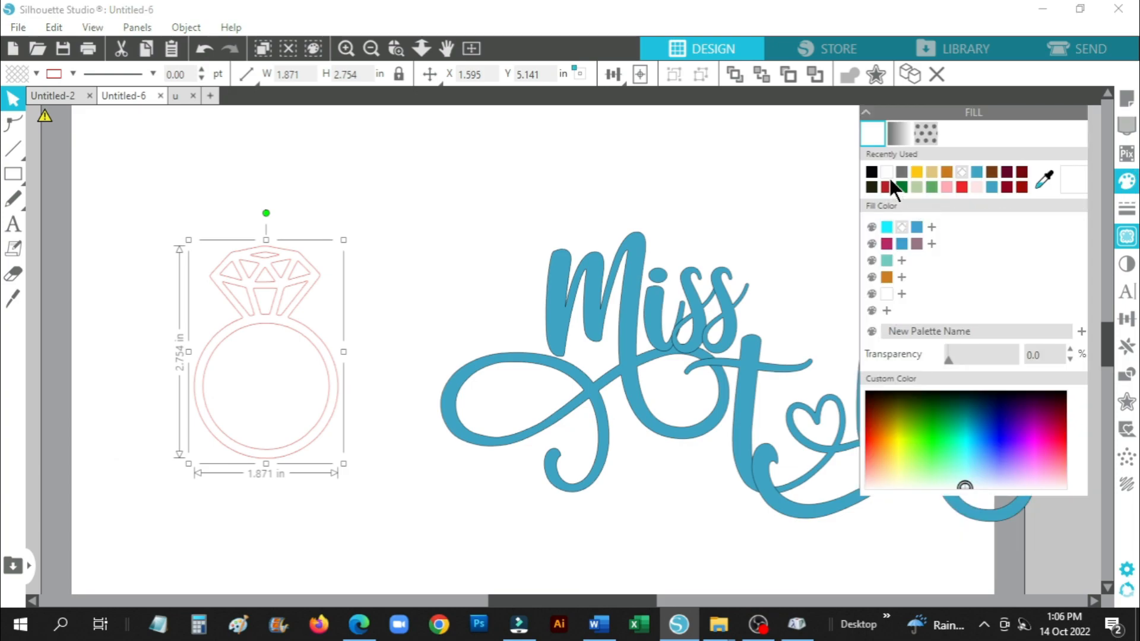
pyautogui.click(975, 173)
pyautogui.click(1094, 112)
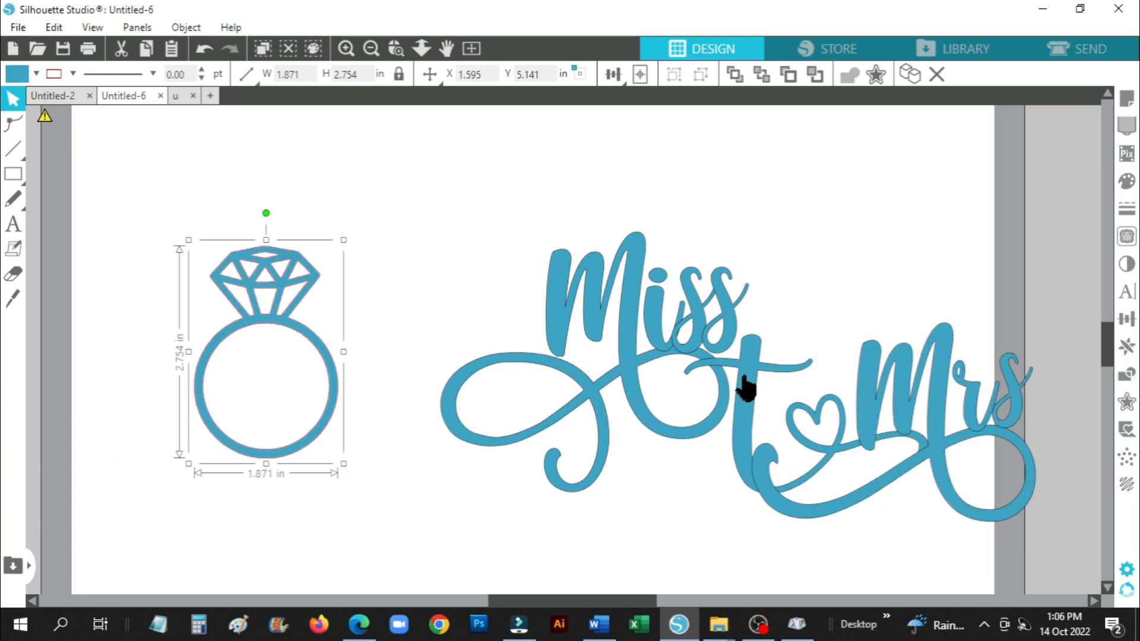
# Place the ring above the t and "Mrs", scaled to about 1.475 × 2.171 in and tilted counterclockwise.
pyautogui.moveTo(745, 383); pyautogui.dragTo(632, 230)
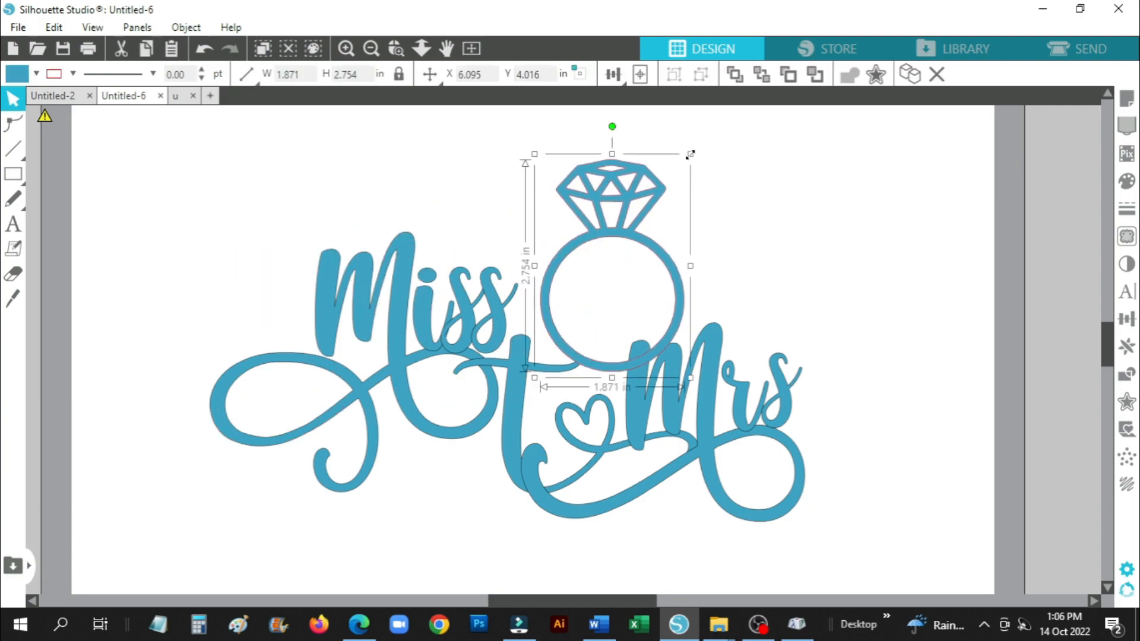
pyautogui.moveTo(691, 154); pyautogui.dragTo(660, 198)
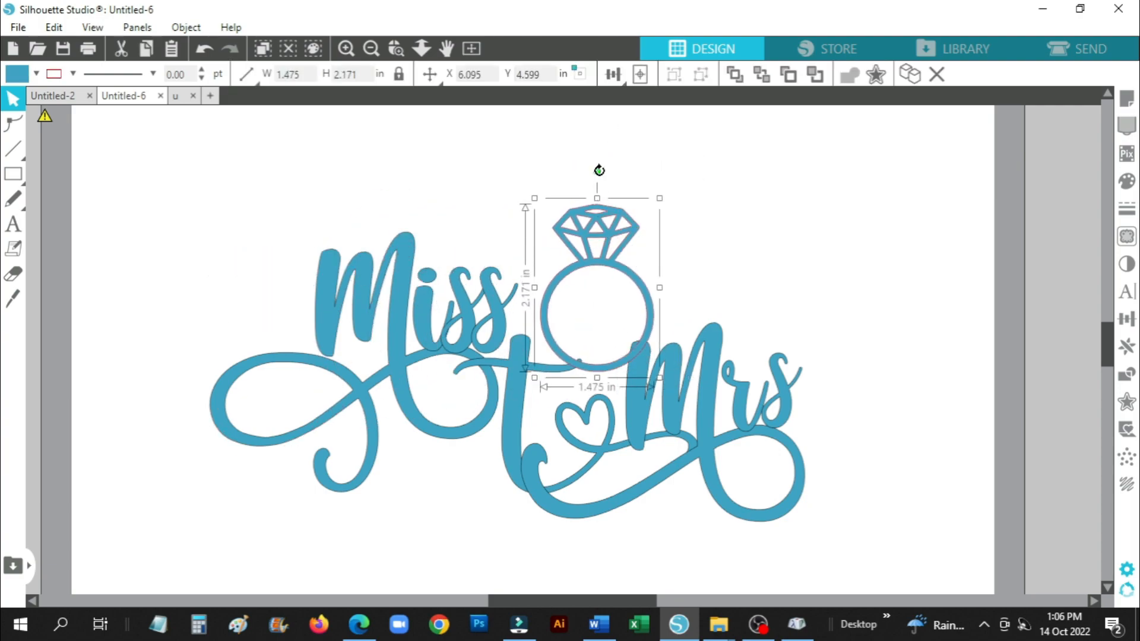
pyautogui.moveTo(599, 171); pyautogui.dragTo(561, 252)
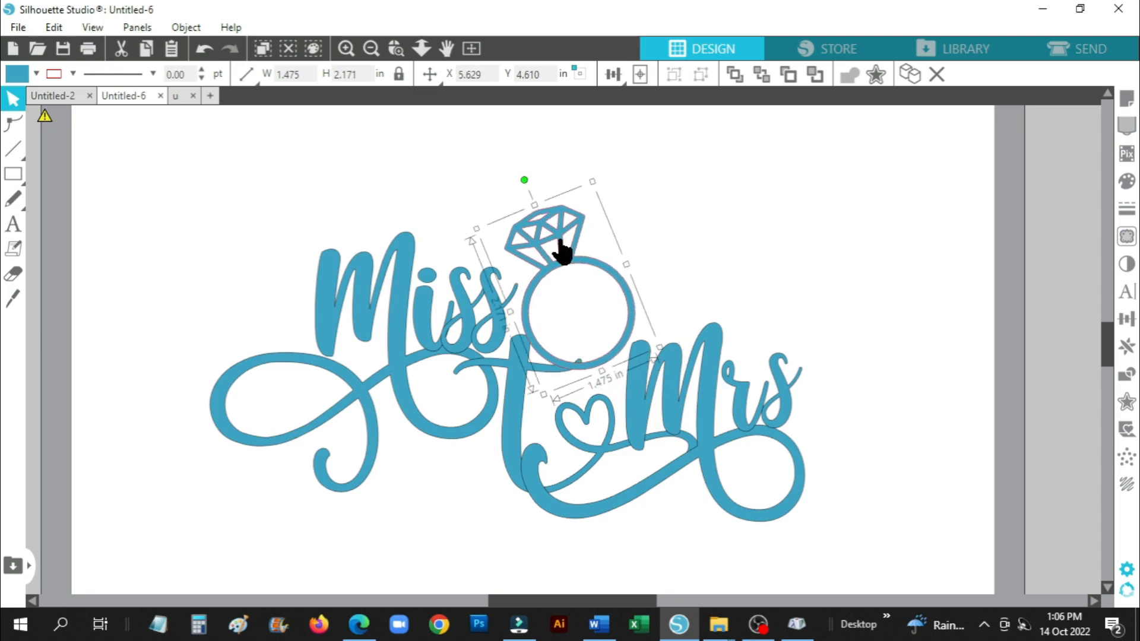
# Nudge the ring in 0.050 in increments to X 5.829, Y 4.560 in between the t's crossbar and "Mrs".
pyautogui.click(1127, 319)
pyautogui.click(953, 133)
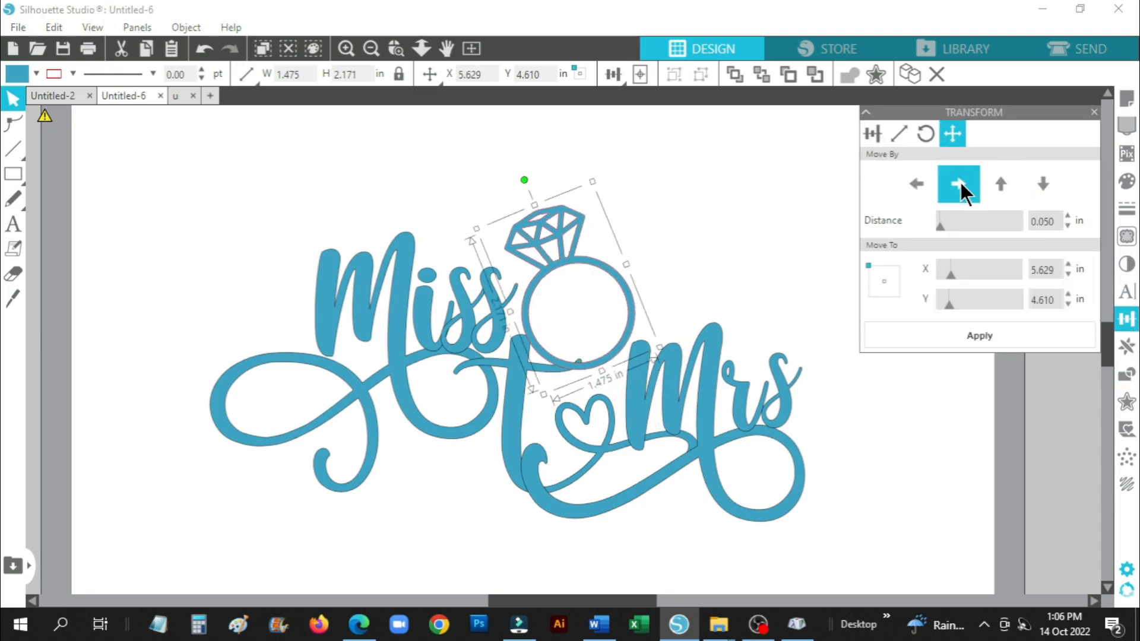
pyautogui.click(959, 184)
pyautogui.click(960, 181)
pyautogui.click(1043, 184)
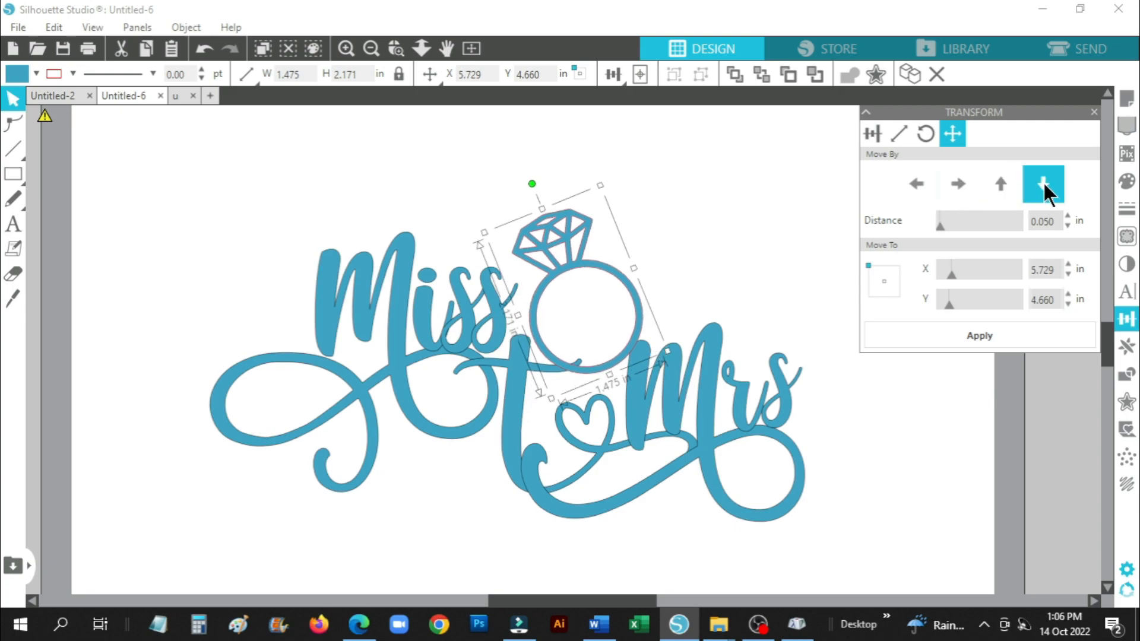
pyautogui.click(915, 182)
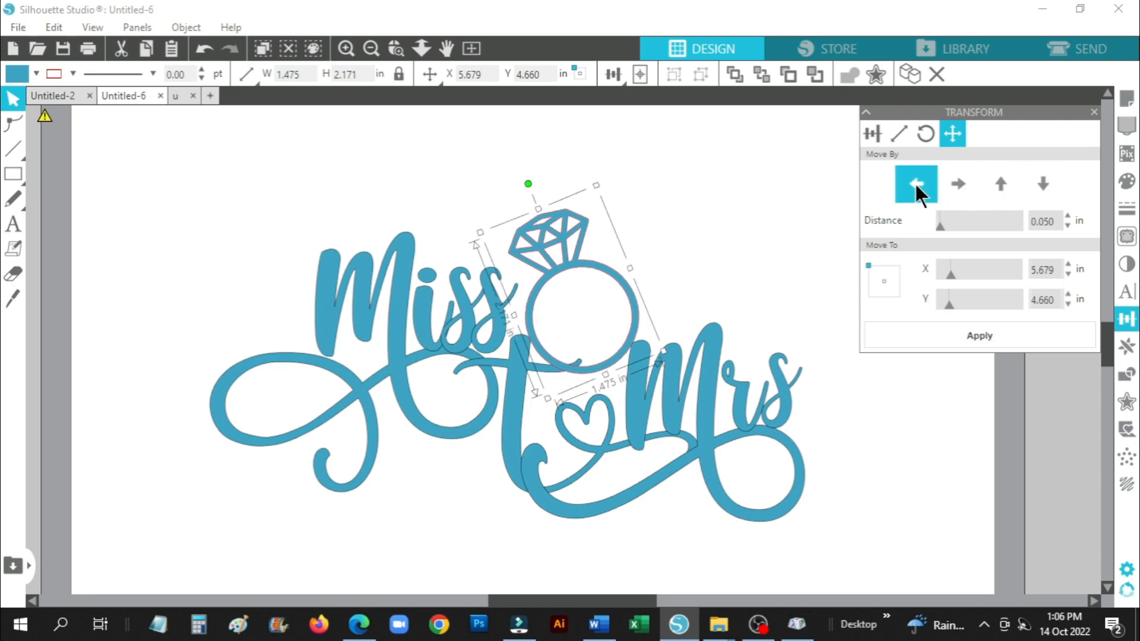
pyautogui.click(999, 177)
pyautogui.click(999, 177)
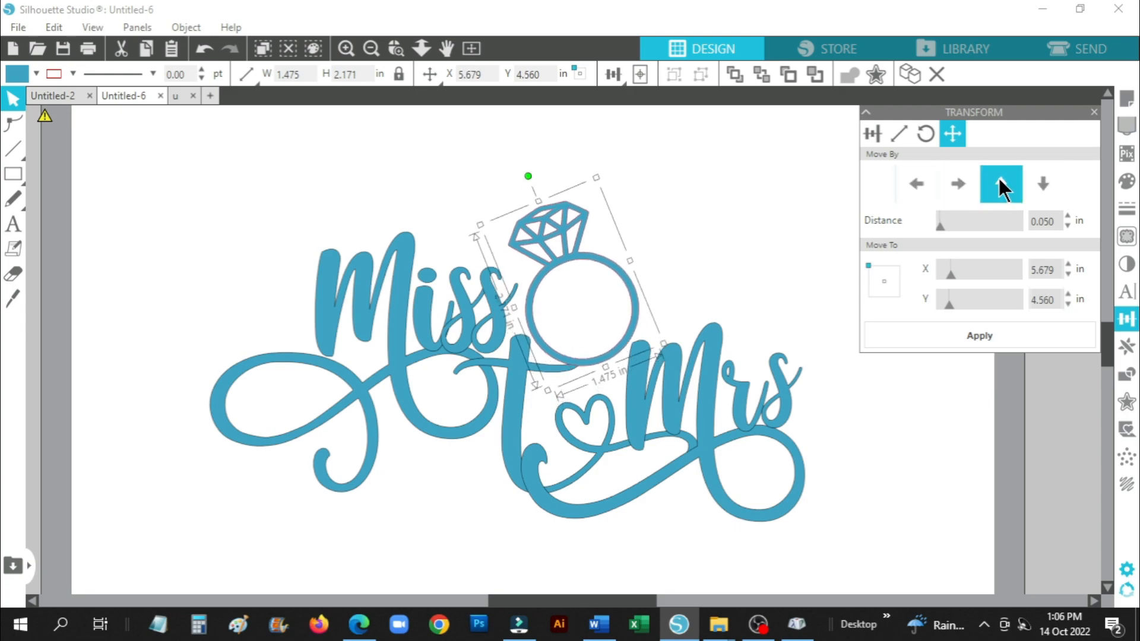
pyautogui.click(959, 183)
pyautogui.click(959, 184)
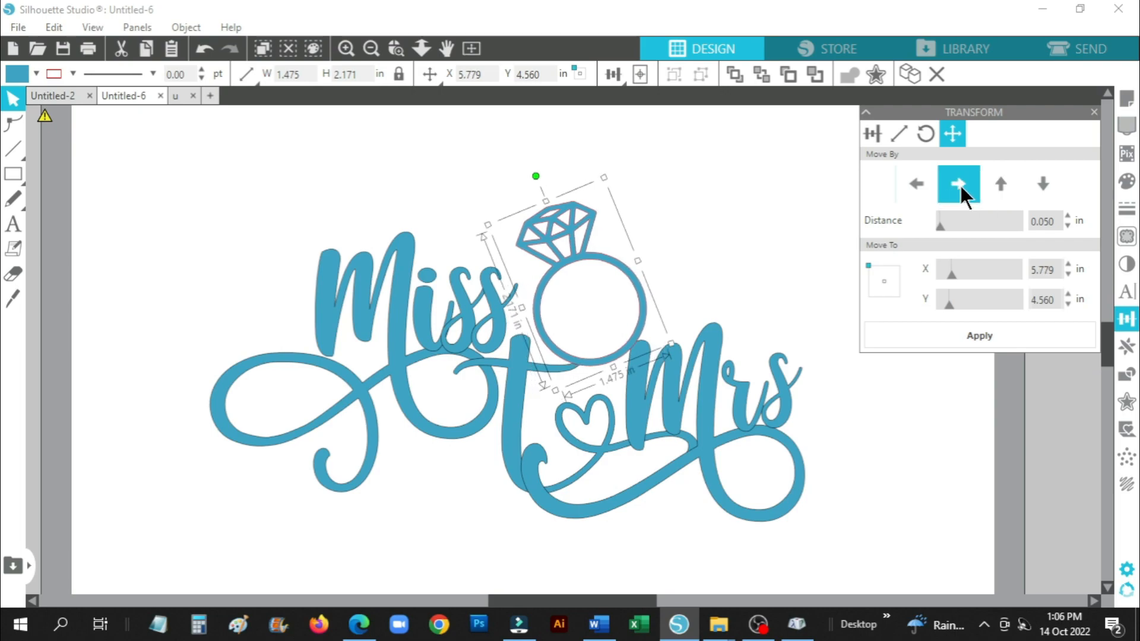
pyautogui.click(960, 184)
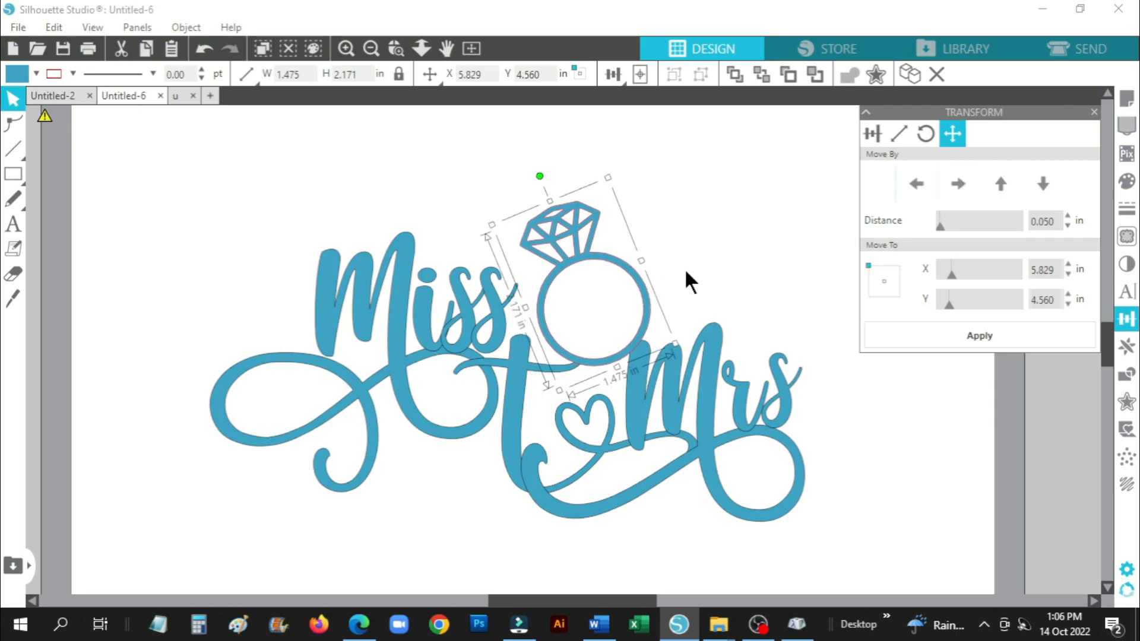
# Shrink the ring to about 1.264 × 1.861 in and nudge it to X 6.008, Y 4.847 in against the M of "Mrs".
pyautogui.moveTo(609, 176); pyautogui.dragTo(601, 202)
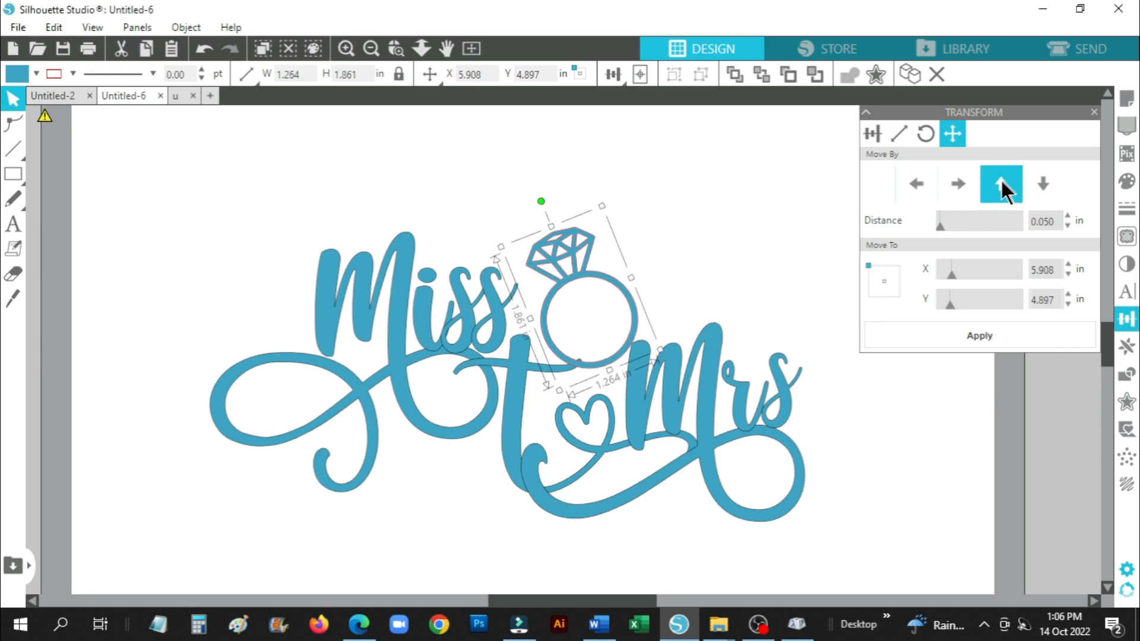
pyautogui.click(1001, 183)
pyautogui.click(961, 183)
pyautogui.click(960, 184)
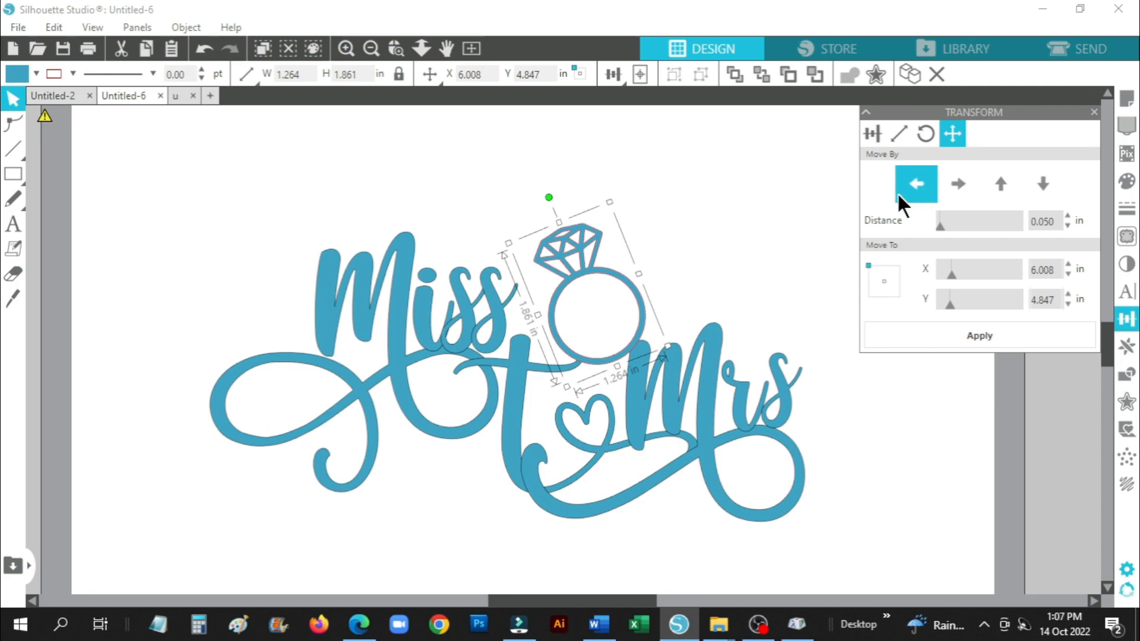
pyautogui.click(915, 185)
pyautogui.click(689, 240)
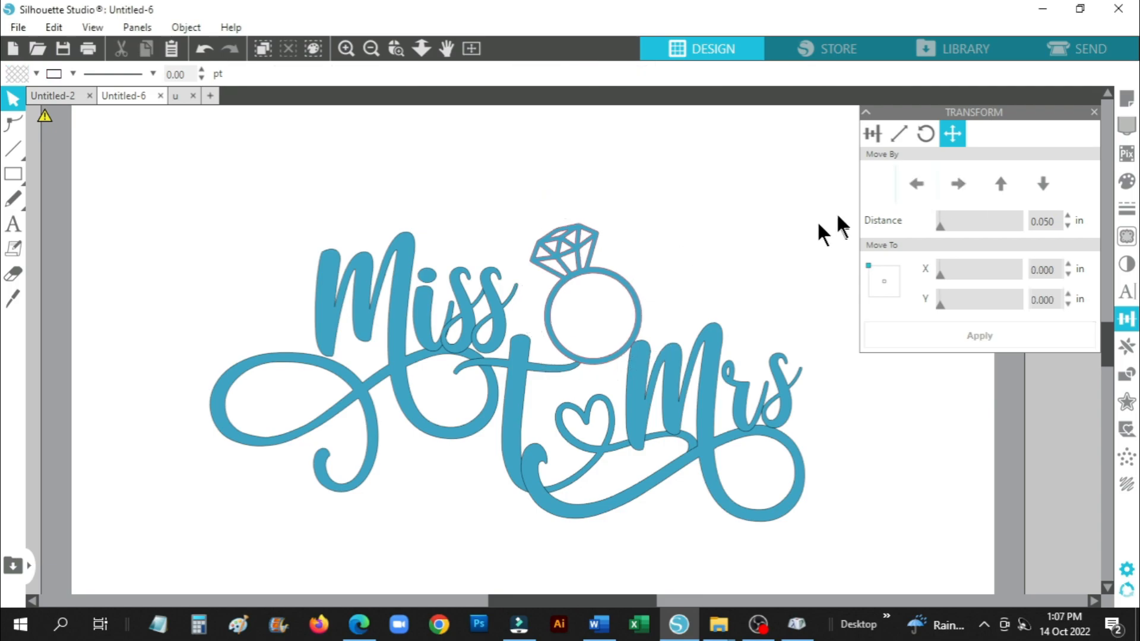
pyautogui.click(635, 329)
pyautogui.click(959, 185)
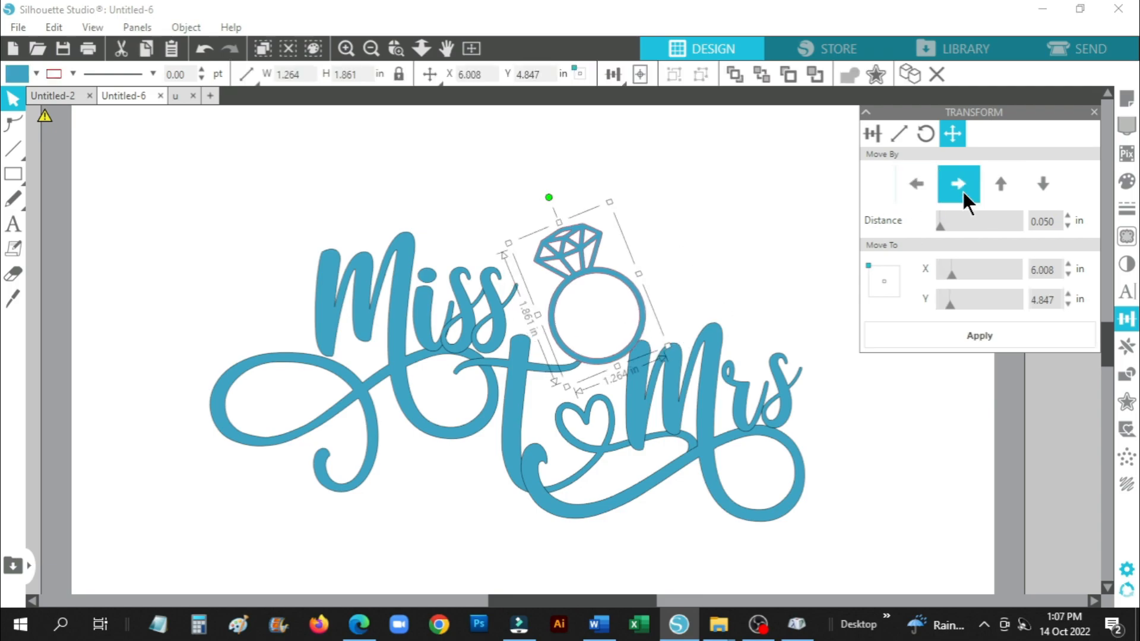
pyautogui.click(1094, 111)
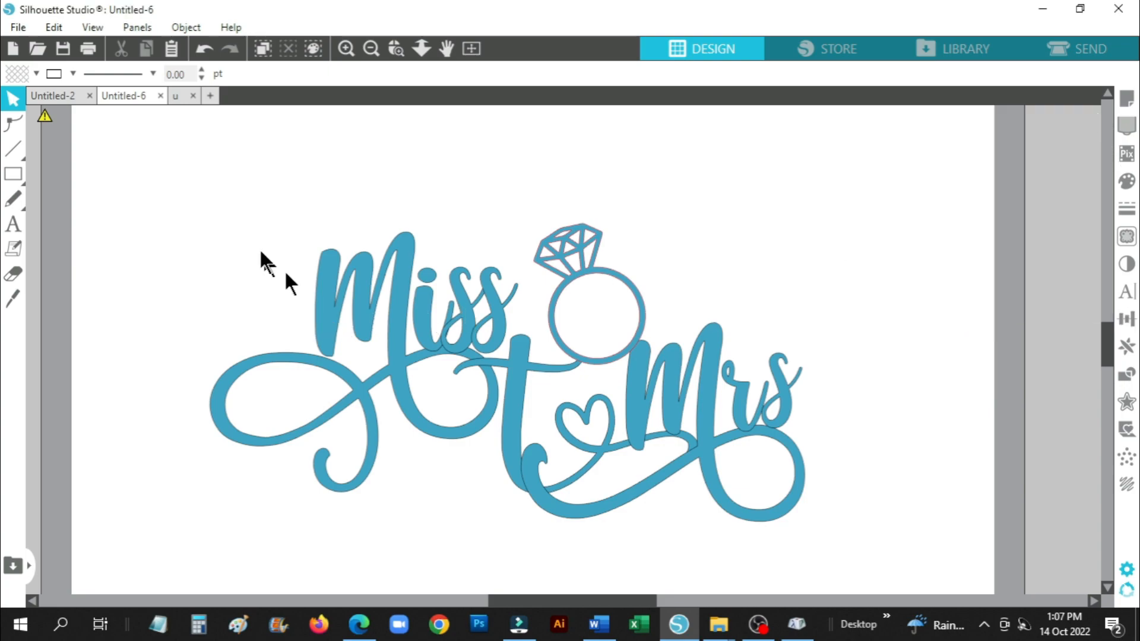
# Weld the lettering and the ring together and group the resulting shapes.
pyautogui.moveTo(258, 208); pyautogui.dragTo(733, 402)
pyautogui.rightClick(451, 276)
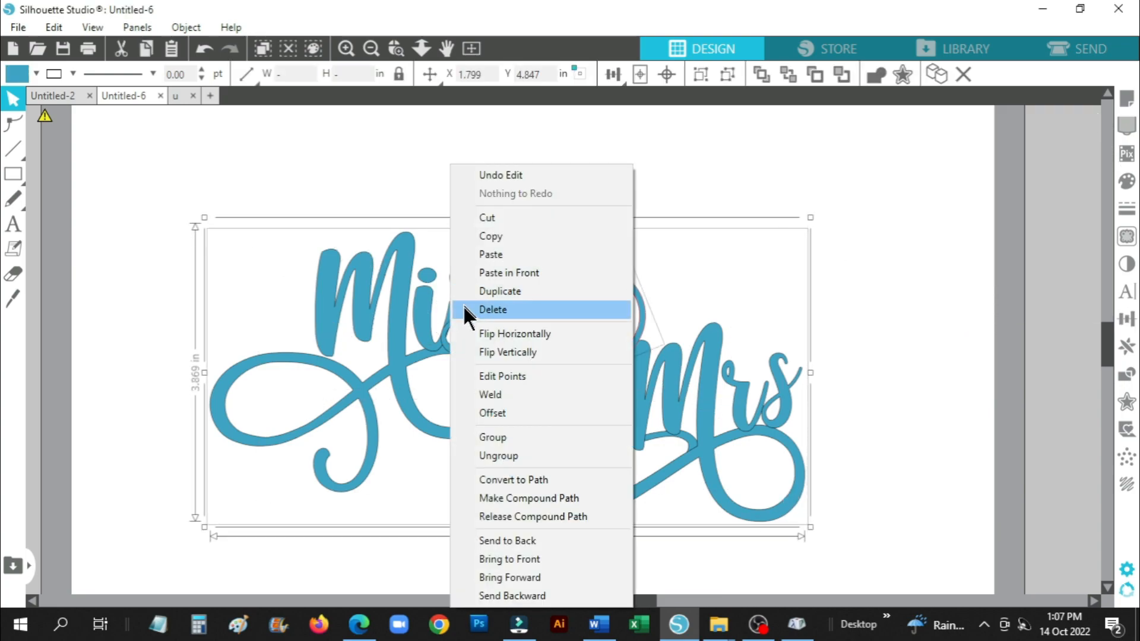
pyautogui.click(500, 397)
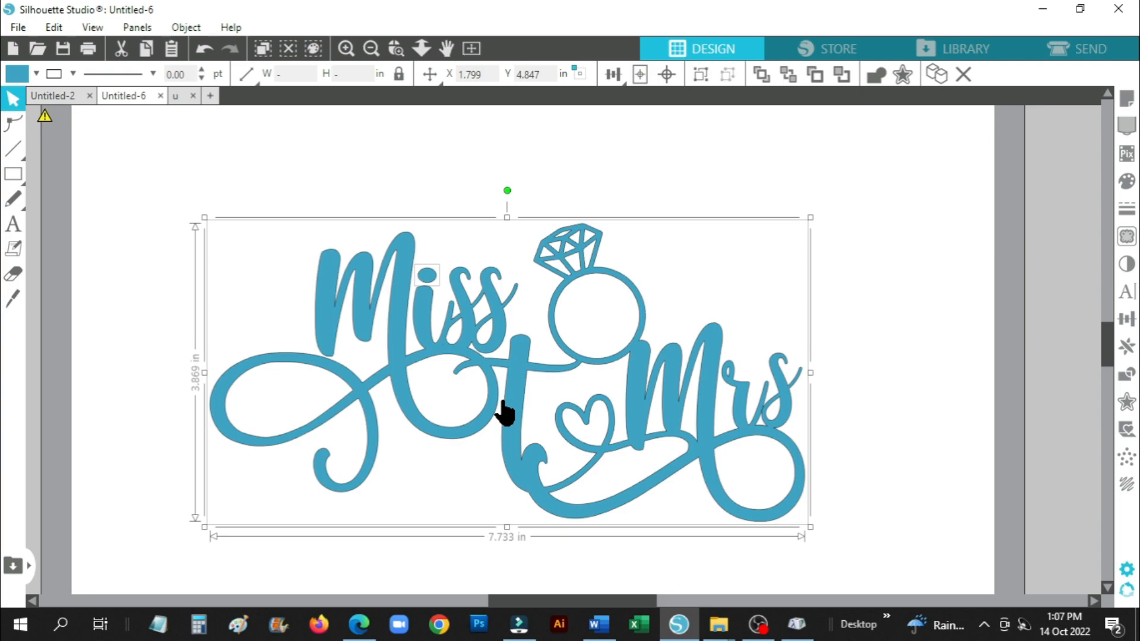
pyautogui.rightClick(511, 359)
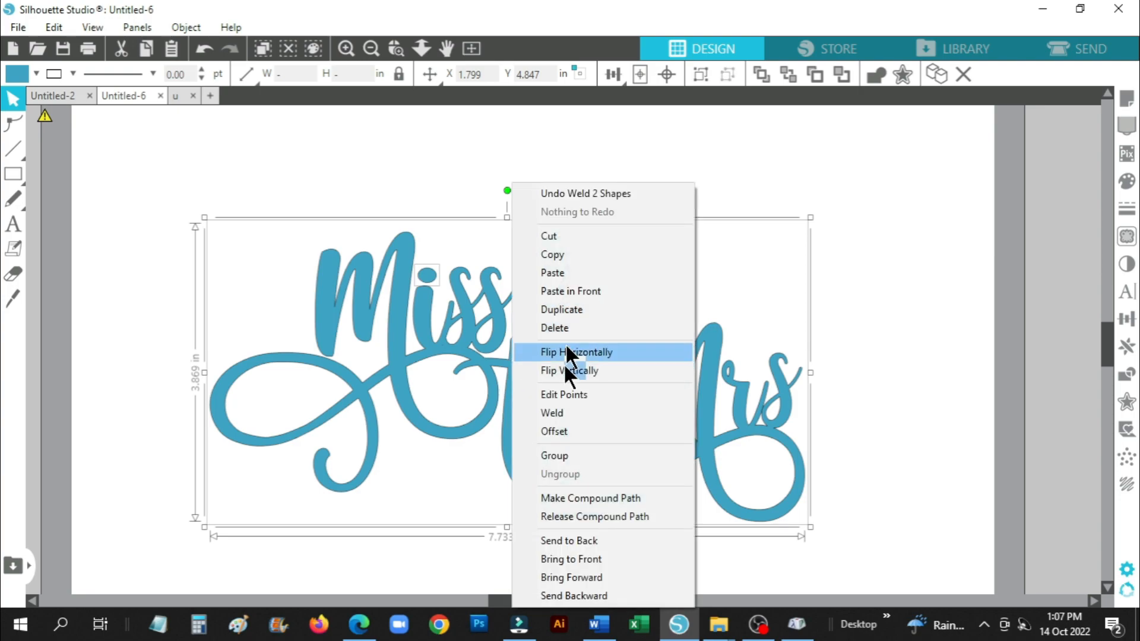
pyautogui.click(567, 454)
pyautogui.click(908, 352)
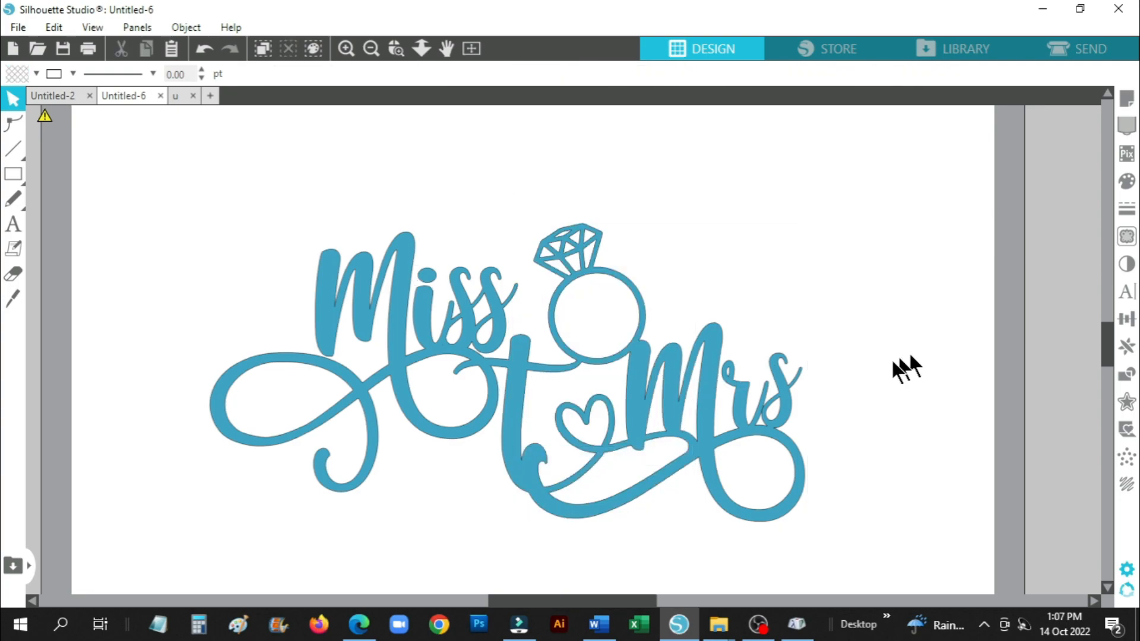
# Open the gold glitter image Untitled from the GLITTERS folder.
pyautogui.click(20, 30)
pyautogui.click(33, 78)
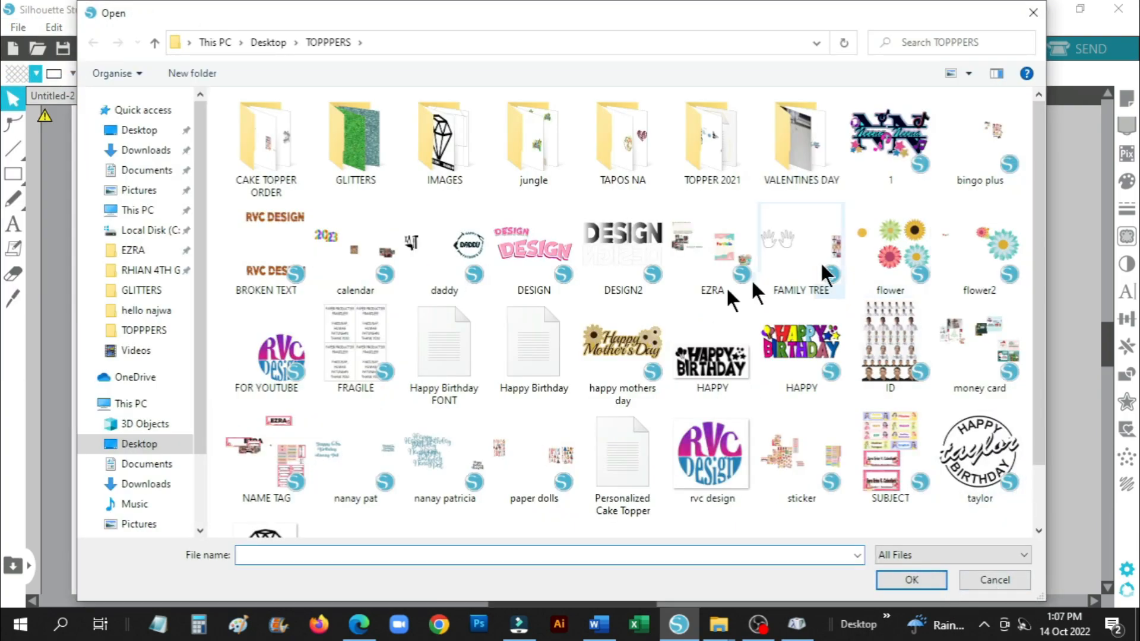
pyautogui.doubleClick(372, 133)
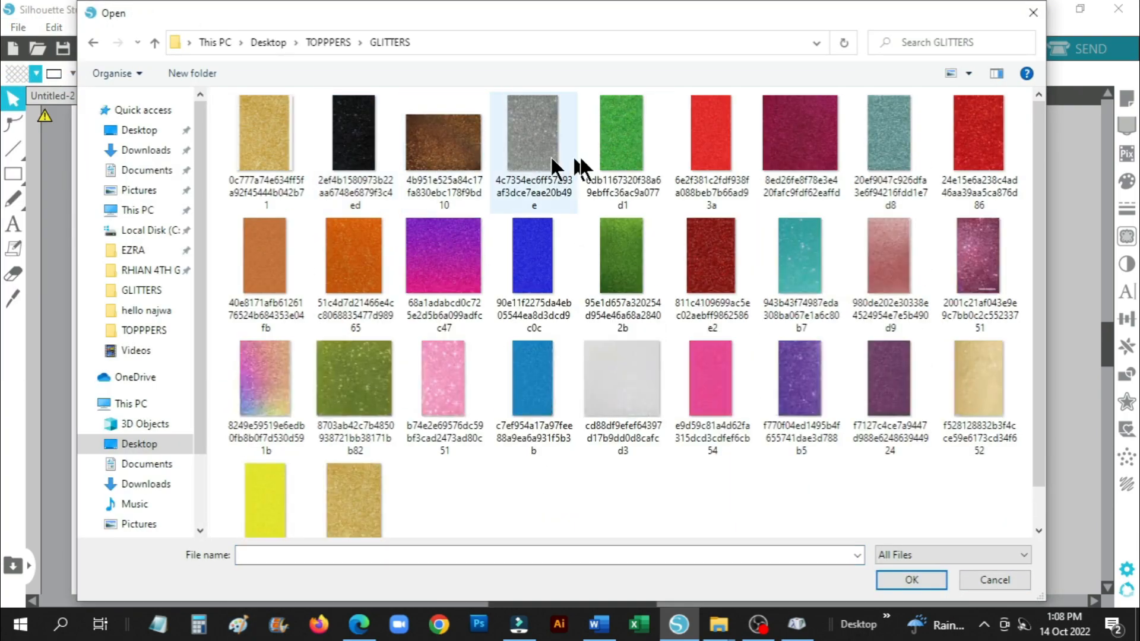
pyautogui.click(355, 503)
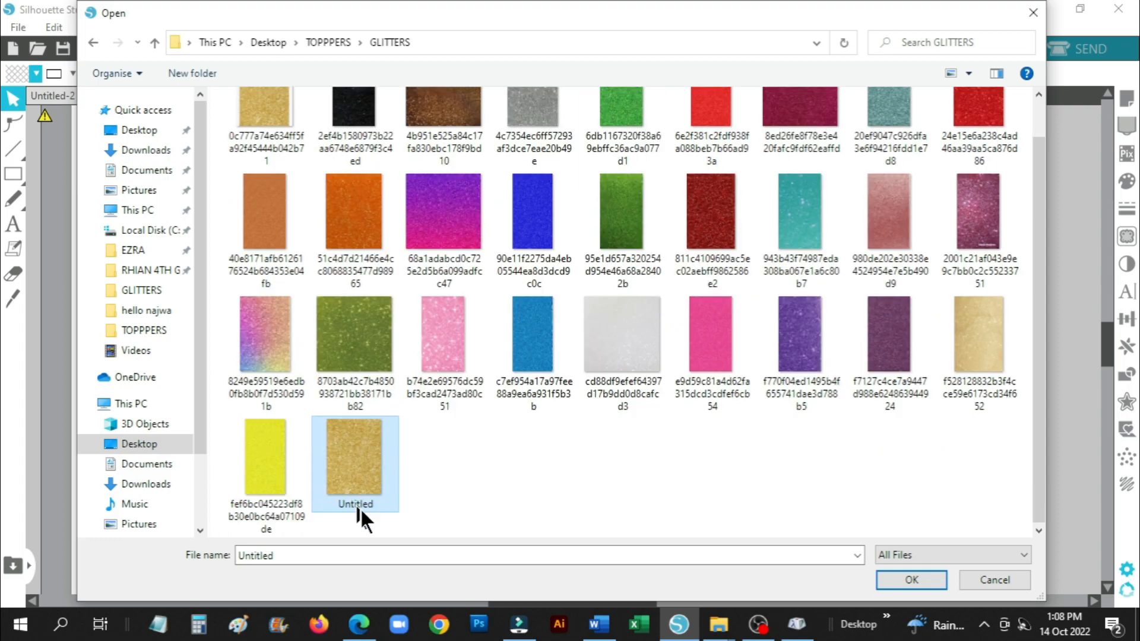
pyautogui.click(901, 573)
# Copy the gold glitter image and paste it into the Untitled-6 design with the "Miss to Mrs" lettering.
pyautogui.rightClick(454, 196)
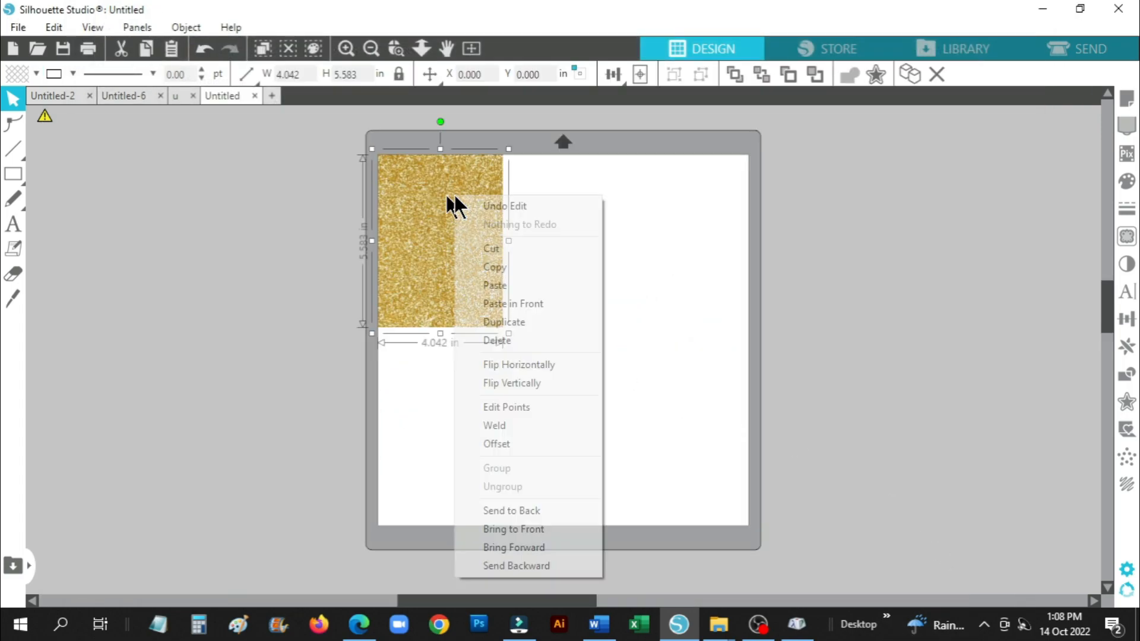
pyautogui.click(493, 267)
pyautogui.click(140, 95)
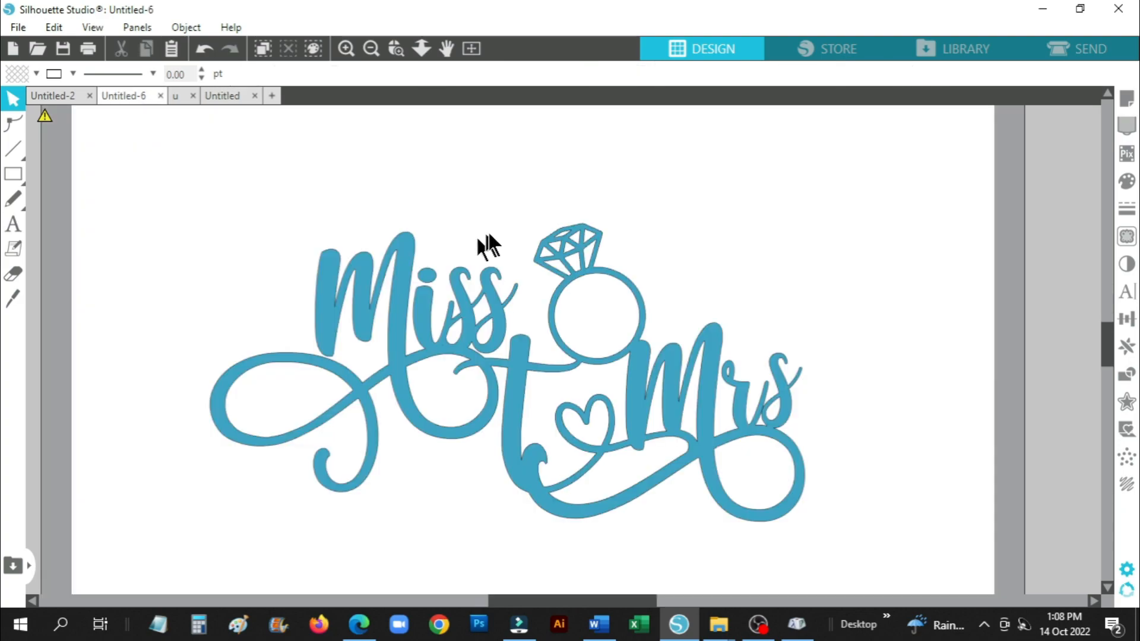
pyautogui.rightClick(479, 238)
pyautogui.click(575, 305)
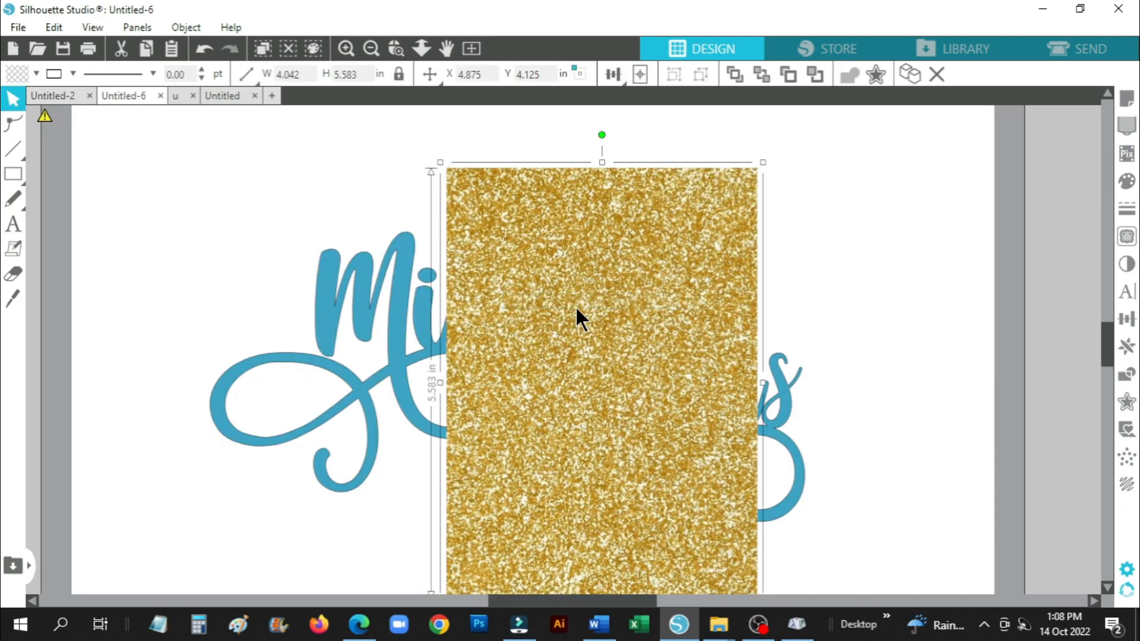
# Rotate the glitter image 90° clockwise and stretch it to about 7.875 × 4.125 in so it covers the whole design.
pyautogui.moveTo(763, 162); pyautogui.dragTo(661, 285)
pyautogui.moveTo(585, 455); pyautogui.dragTo(392, 369)
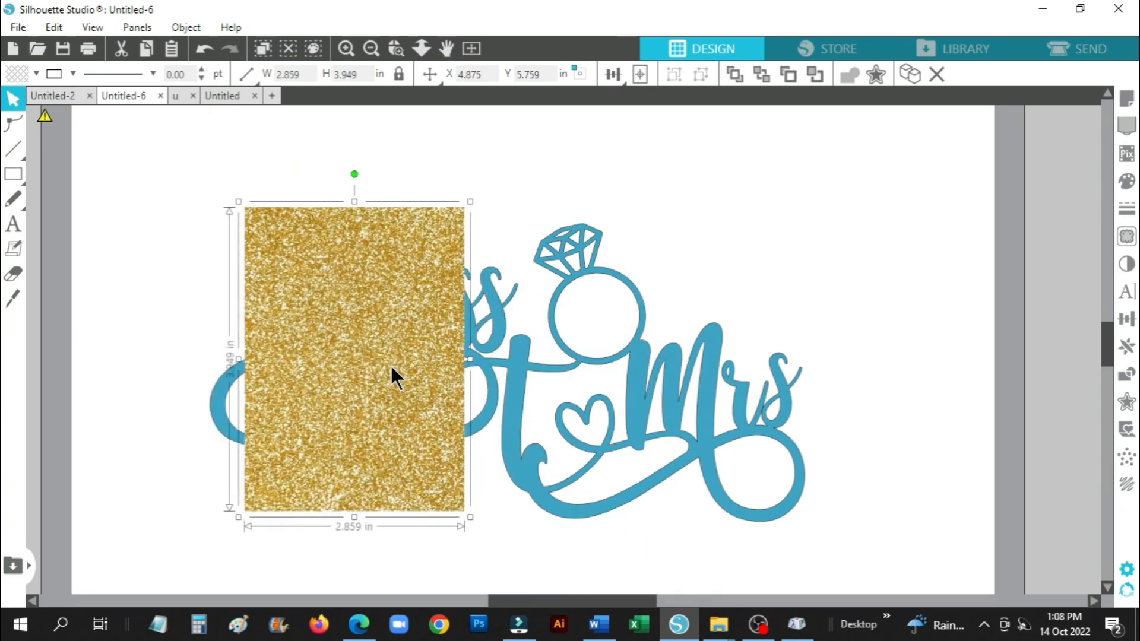
pyautogui.click(186, 27)
pyautogui.moveTo(189, 50)
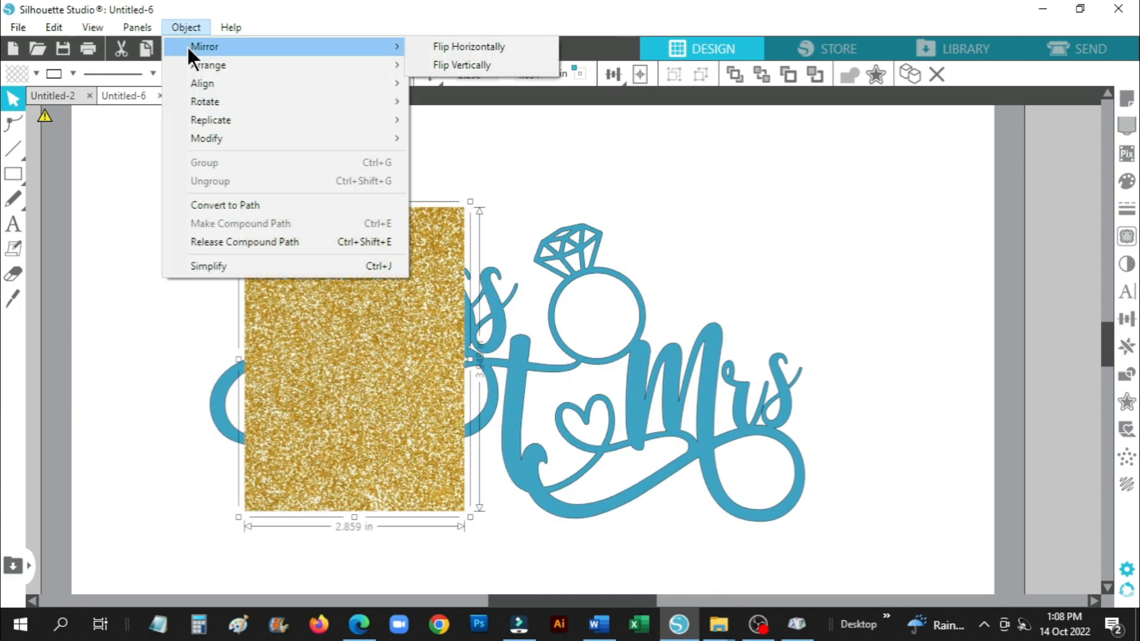
pyautogui.moveTo(306, 102)
pyautogui.click(541, 121)
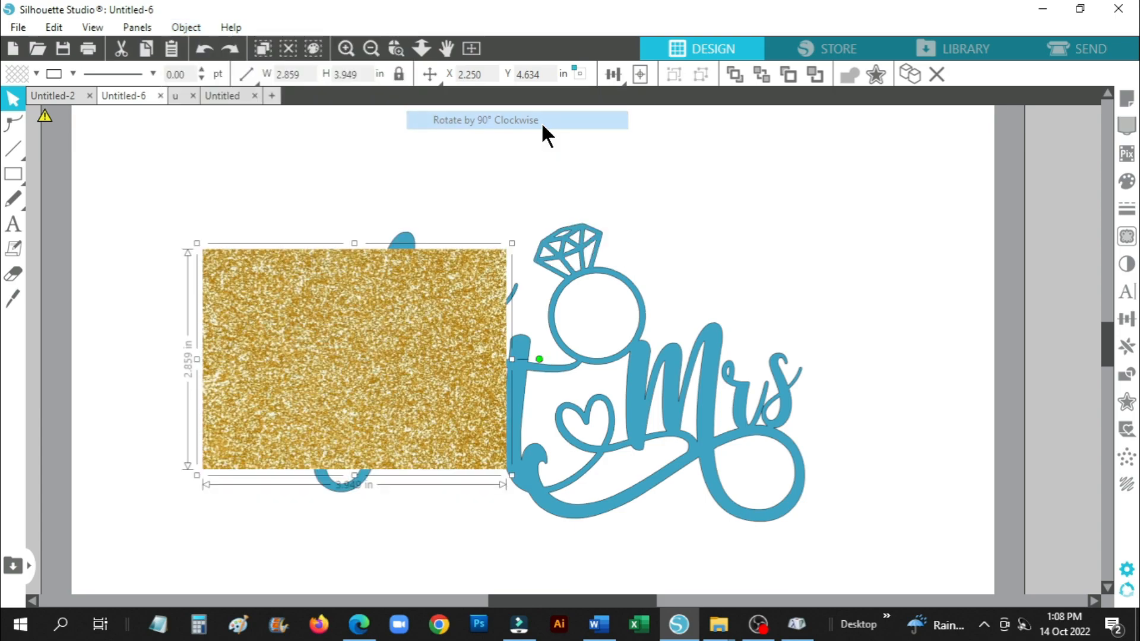
pyautogui.moveTo(355, 243); pyautogui.dragTo(352, 209)
pyautogui.moveTo(513, 340); pyautogui.dragTo(826, 356)
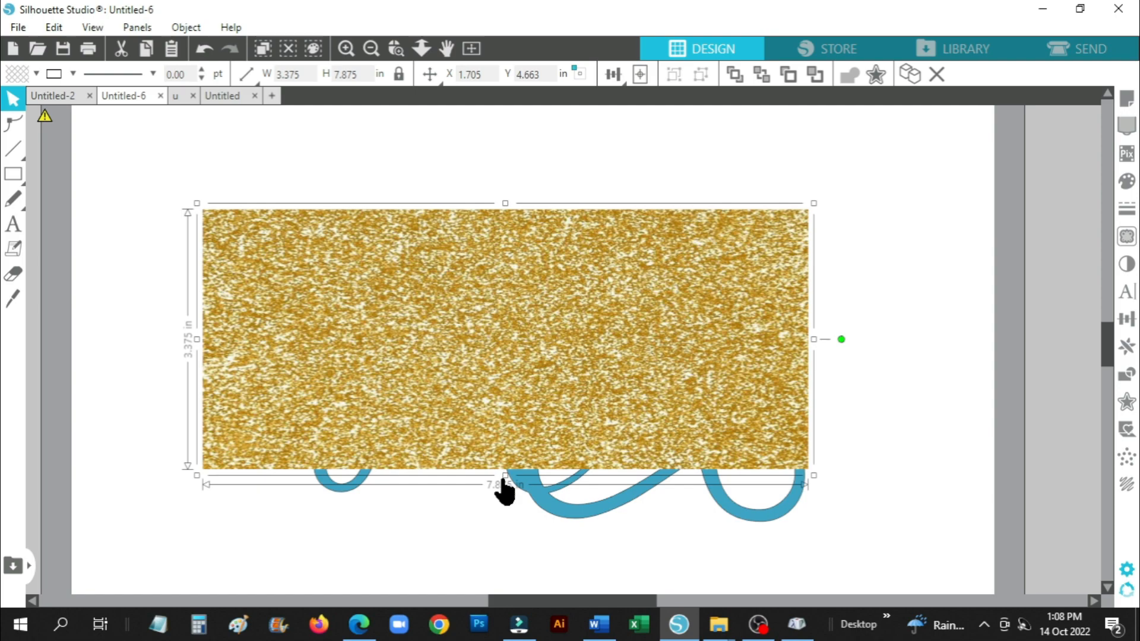
pyautogui.moveTo(505, 476); pyautogui.dragTo(511, 533)
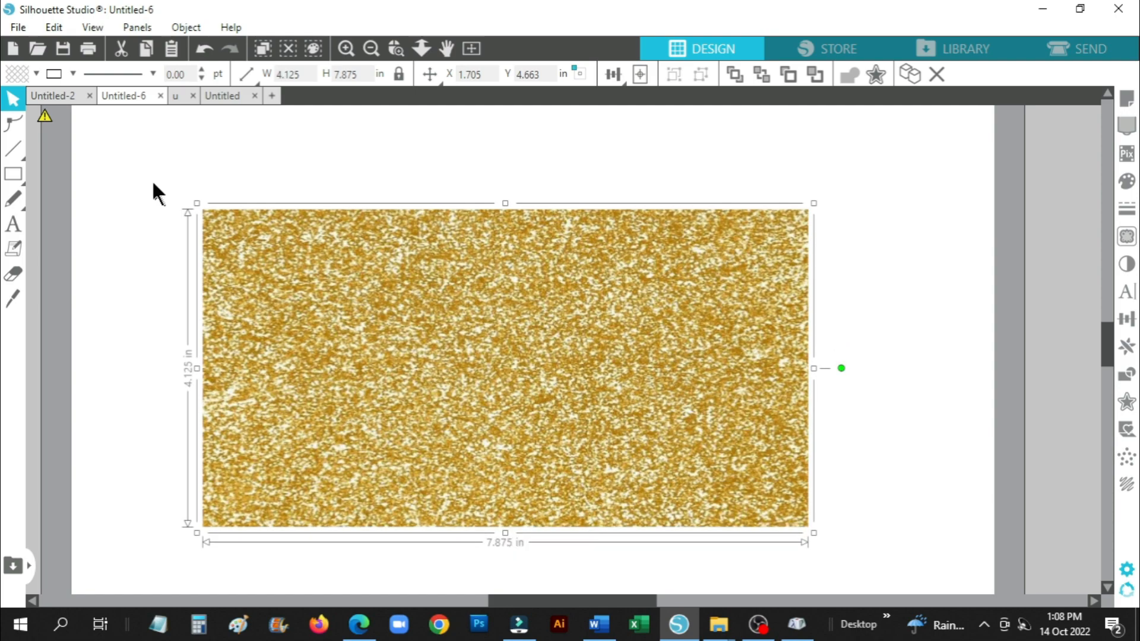
# Crop the glitter image to the shape of the lettering and ring, and group the resulting pieces.
pyautogui.moveTo(153, 184); pyautogui.dragTo(937, 565)
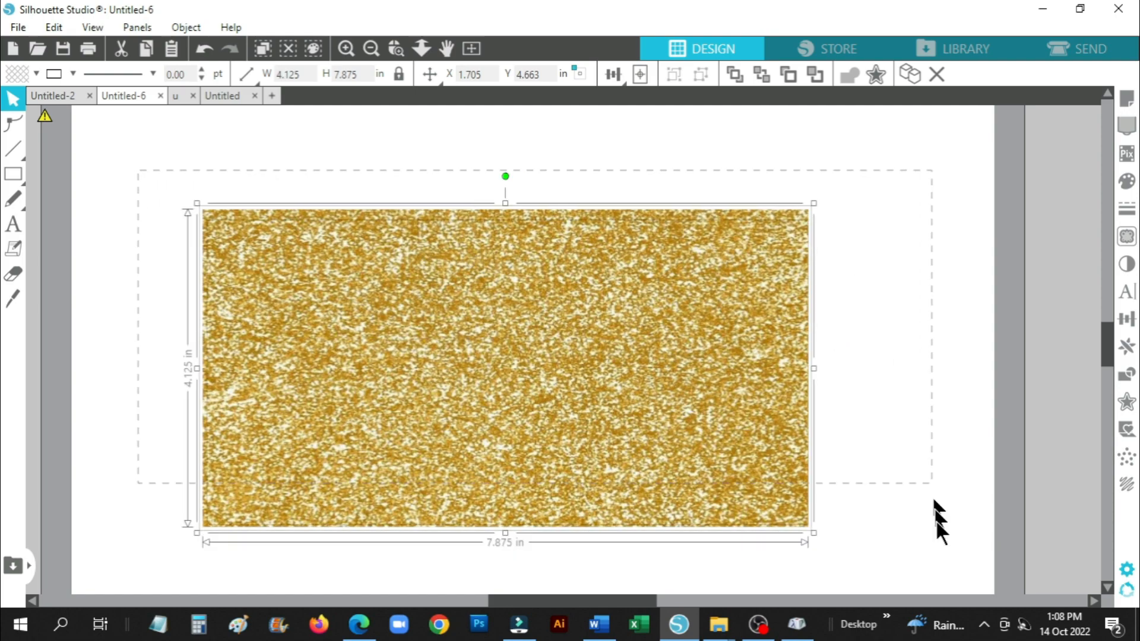
pyautogui.click(1126, 376)
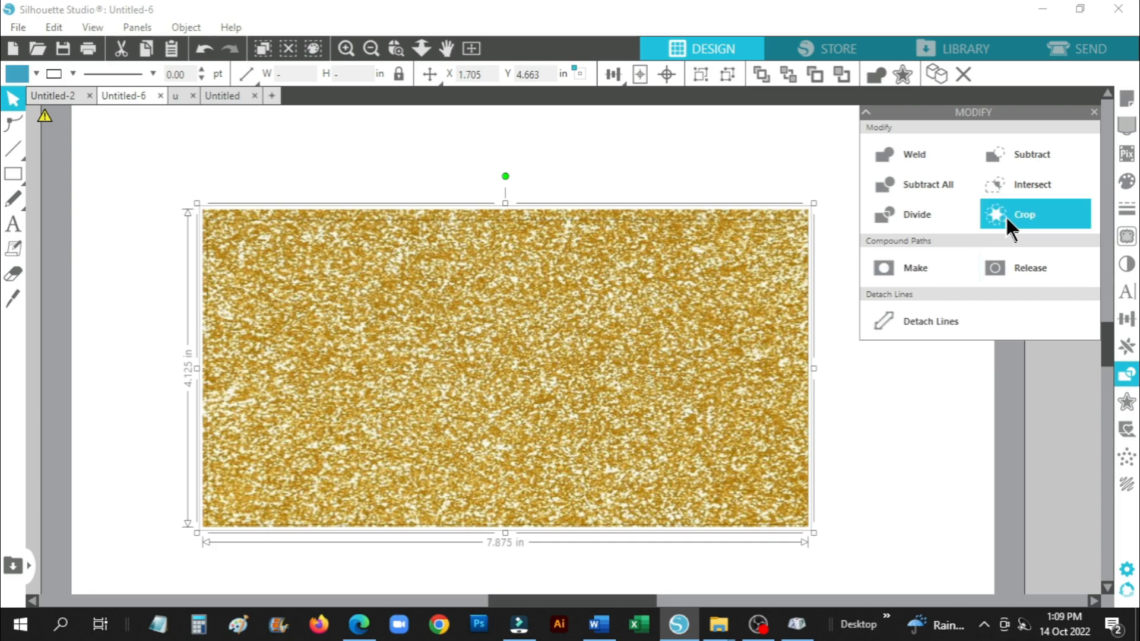
pyautogui.click(1007, 213)
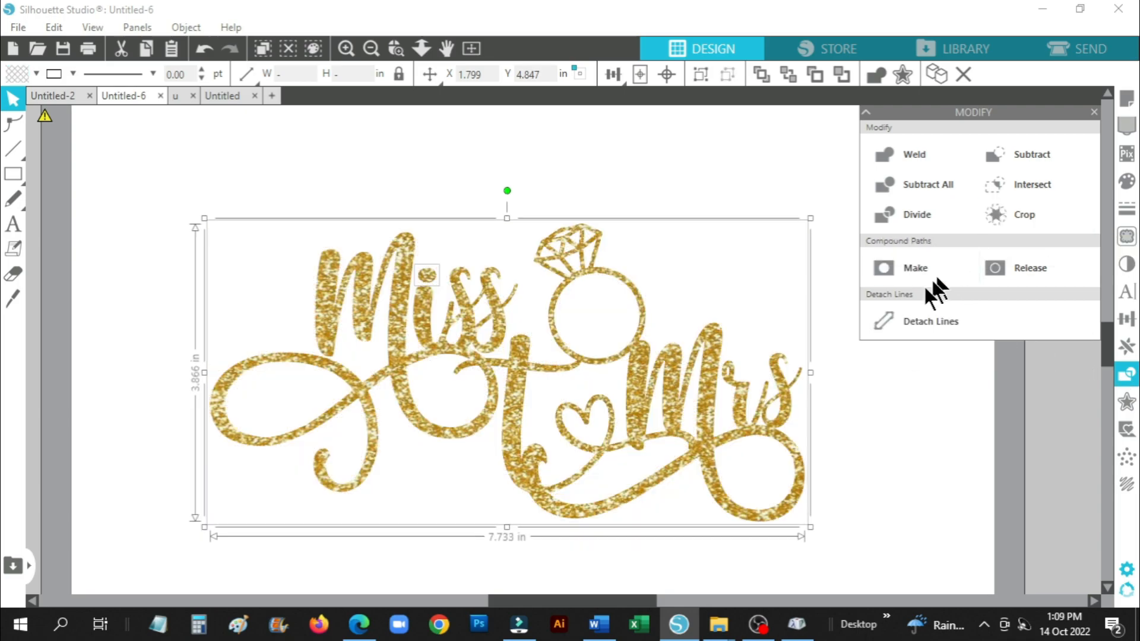
pyautogui.rightClick(467, 330)
pyautogui.click(554, 448)
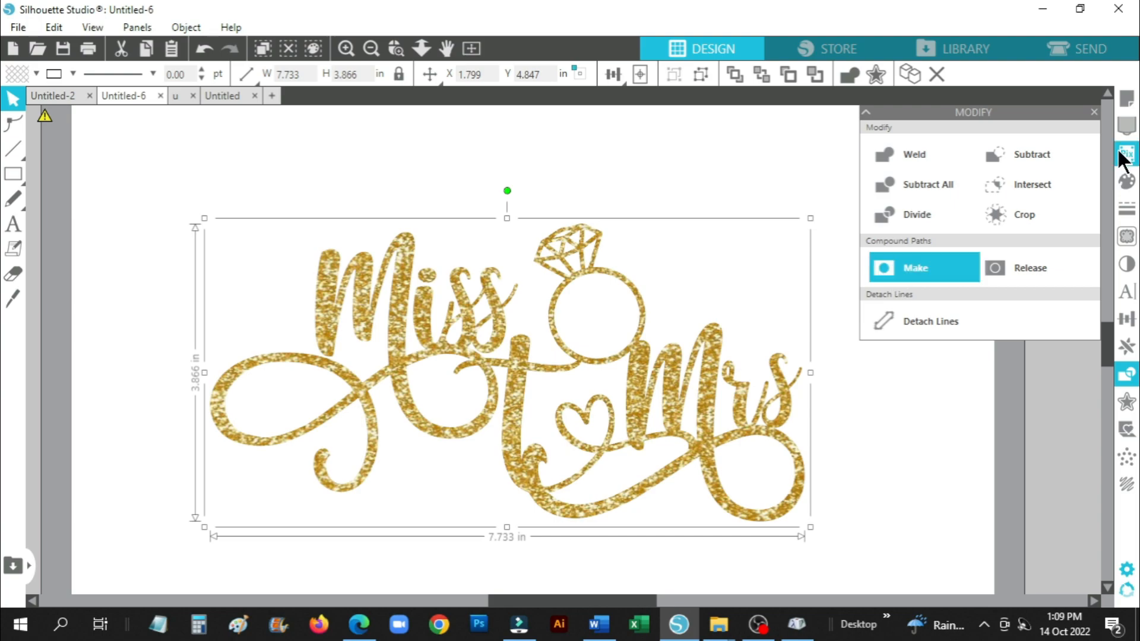
pyautogui.click(1094, 112)
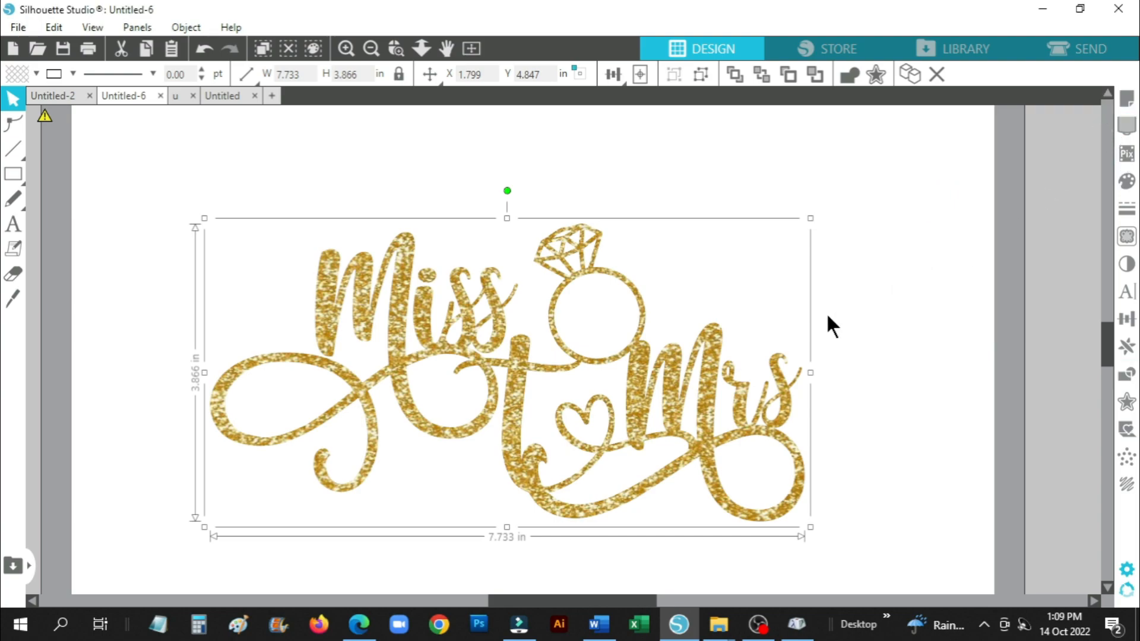
pyautogui.click(913, 416)
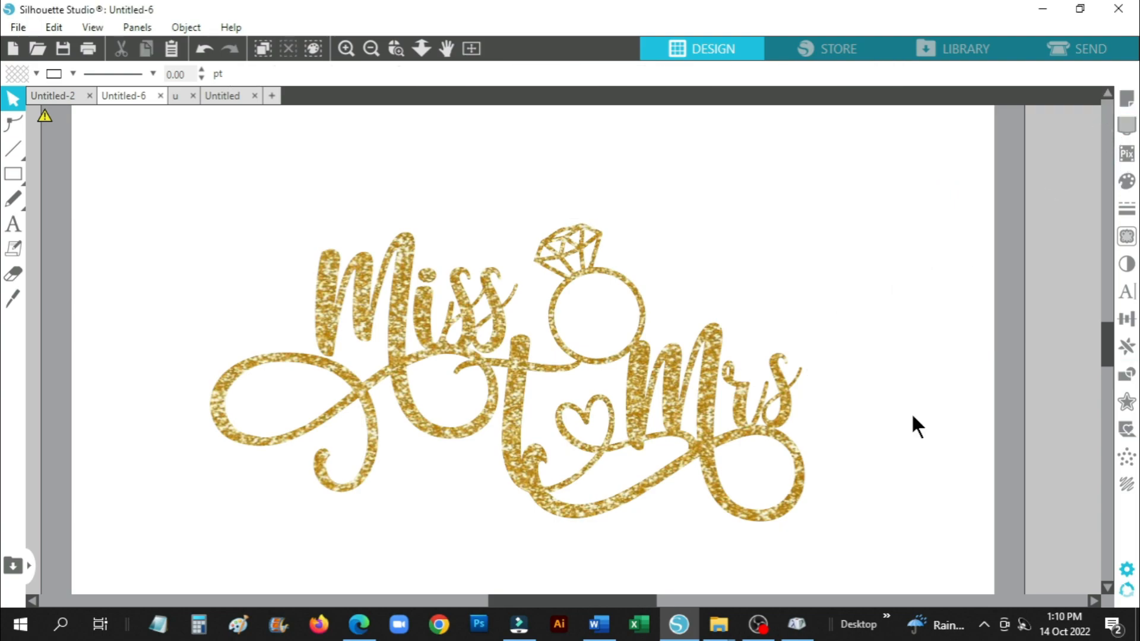
# Add a 0.020 in offset with rounded corners around the glitter design and fill it with white.
pyautogui.rightClick(578, 364)
pyautogui.click(612, 412)
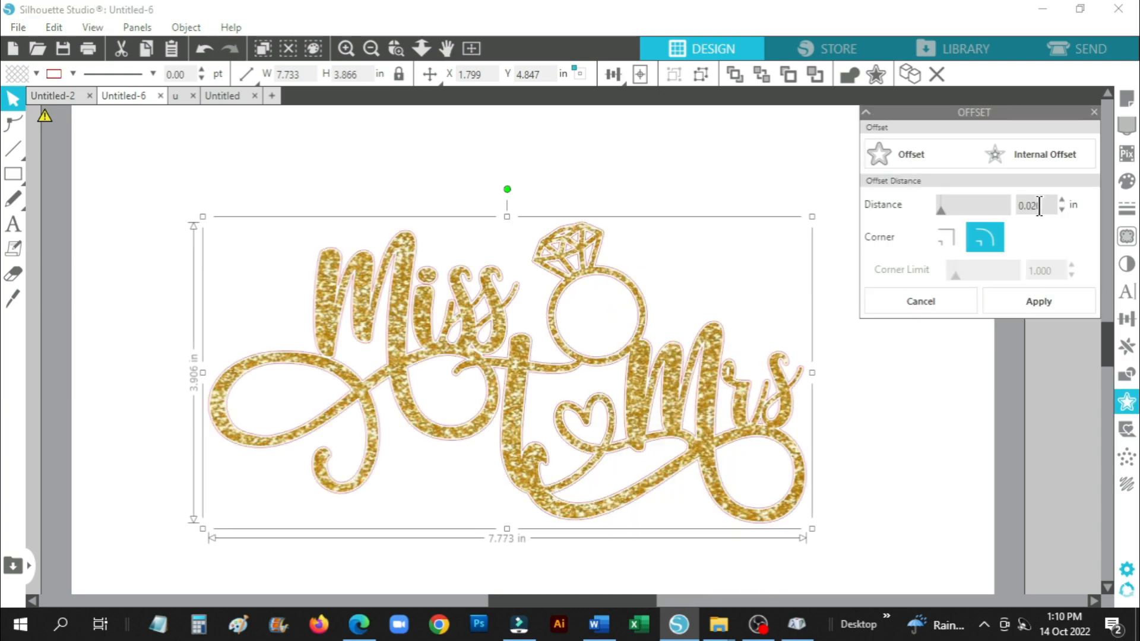
pyautogui.click(1128, 189)
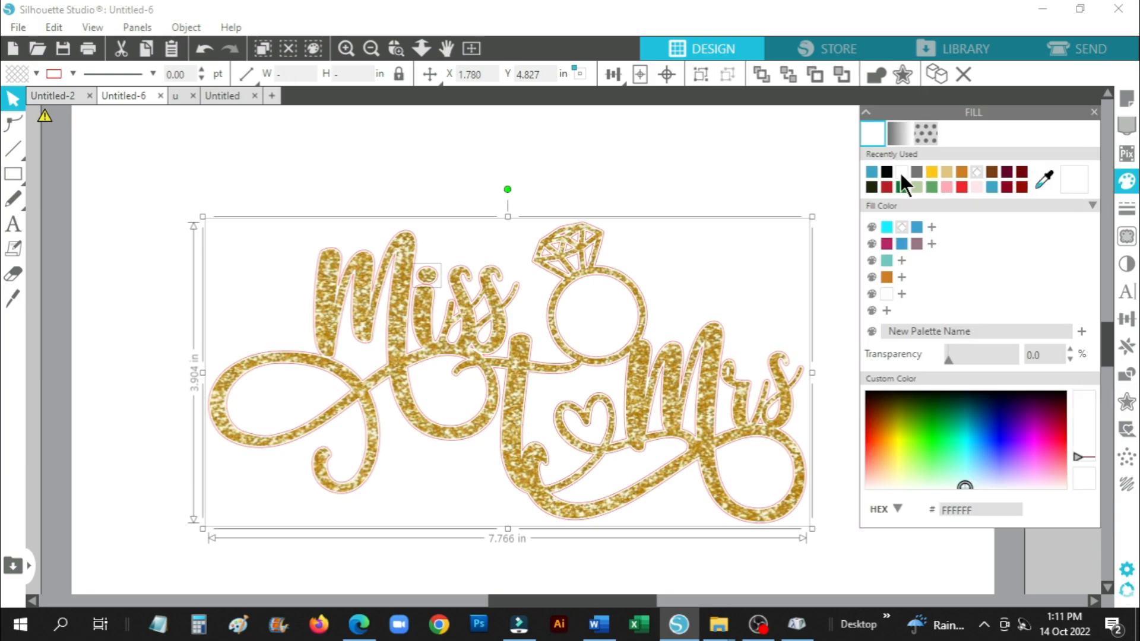
pyautogui.click(900, 172)
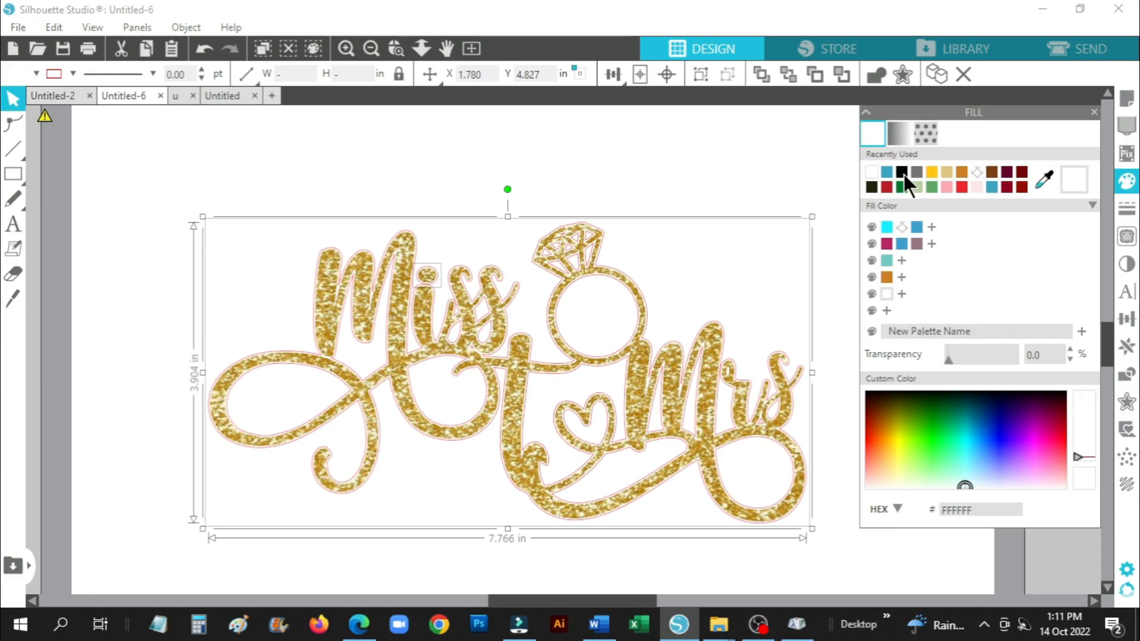
pyautogui.click(1093, 111)
# Left-align all the glitter shapes and their white offset shapes.
pyautogui.moveTo(171, 179); pyautogui.dragTo(890, 567)
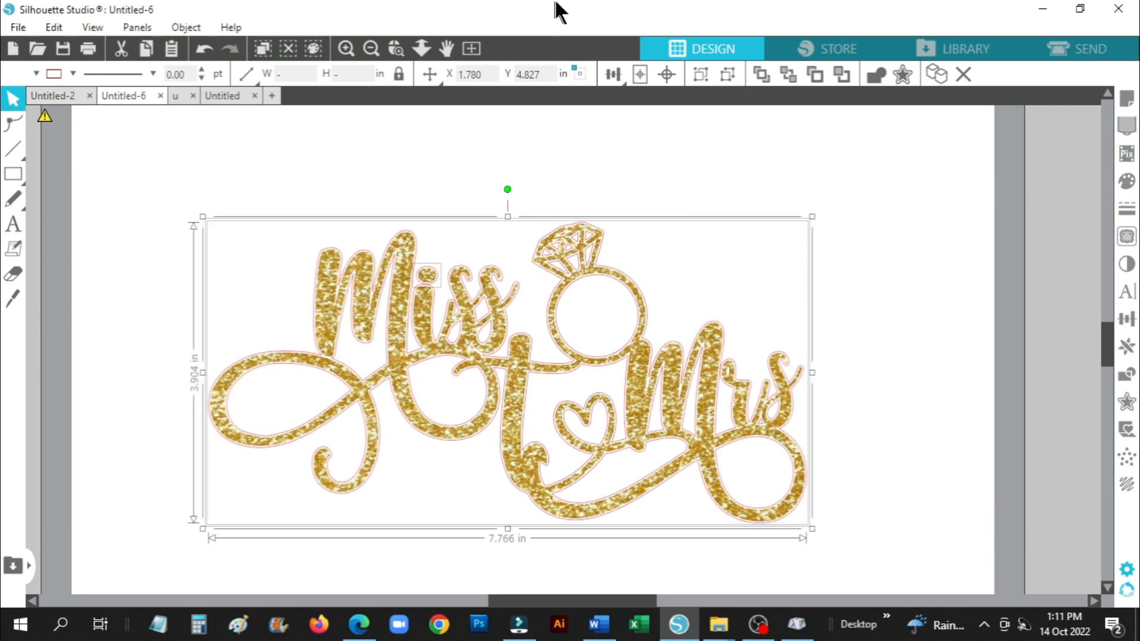
pyautogui.click(614, 75)
pyautogui.click(613, 102)
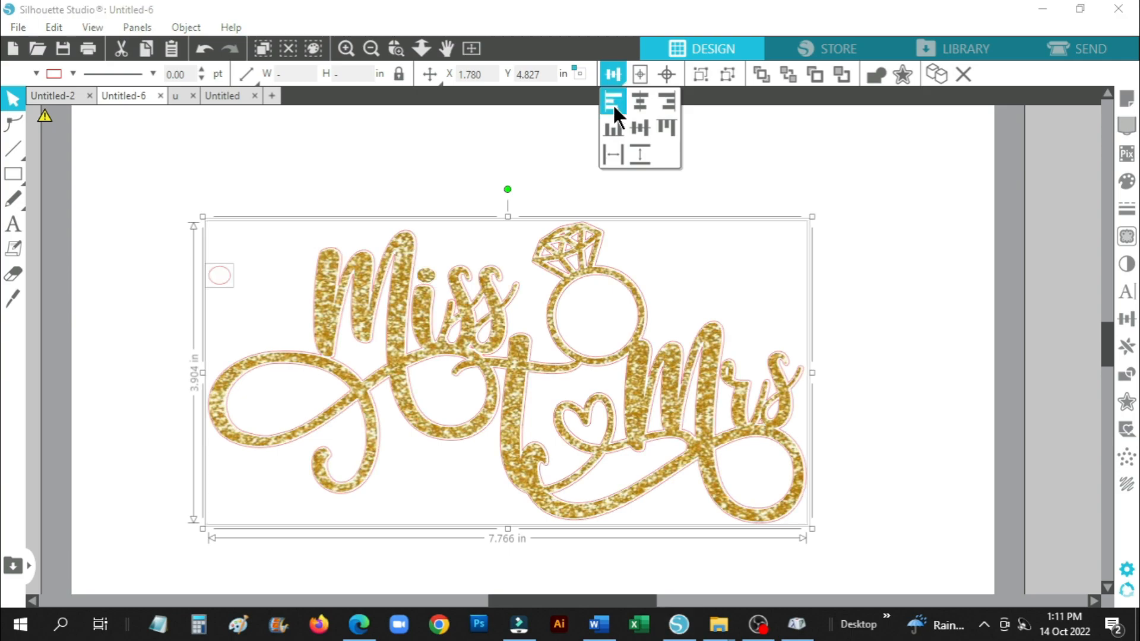
pyautogui.click(419, 137)
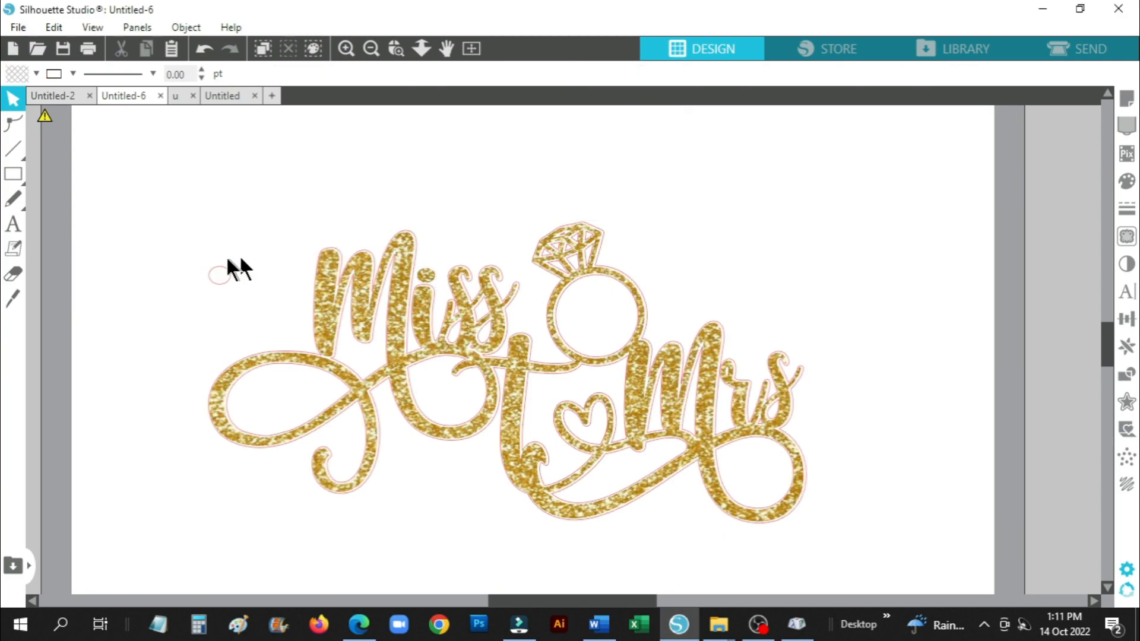
# Move the stray dot outline back behind the i's dot, nudging it 0.050 in right to X 4.461 in.
pyautogui.click(421, 273)
pyautogui.click(1124, 318)
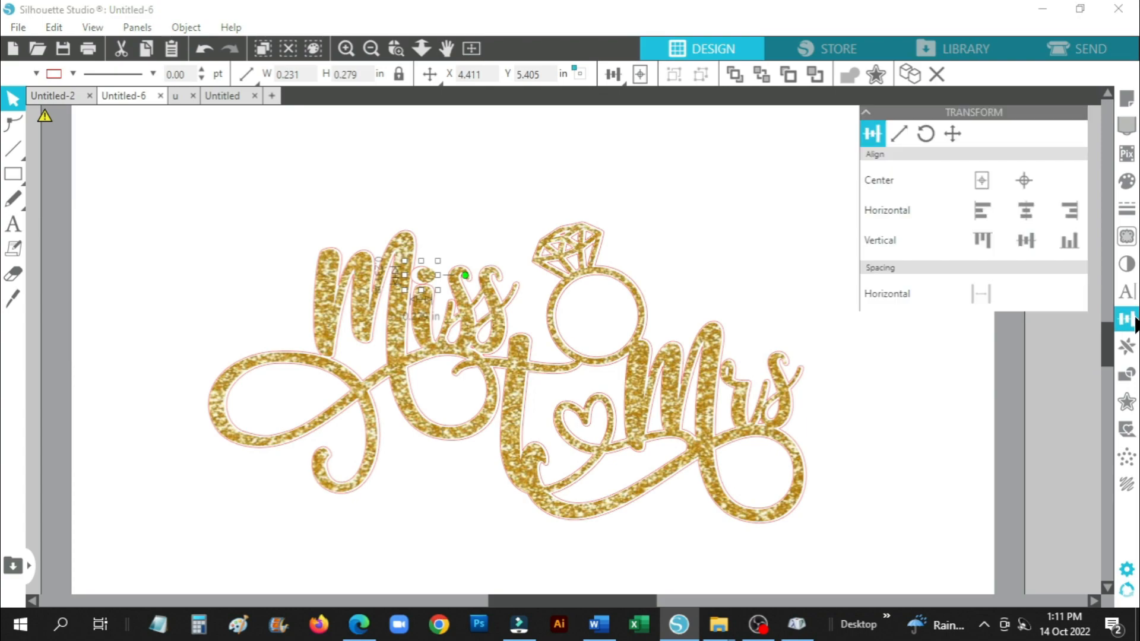
pyautogui.click(951, 135)
pyautogui.click(956, 182)
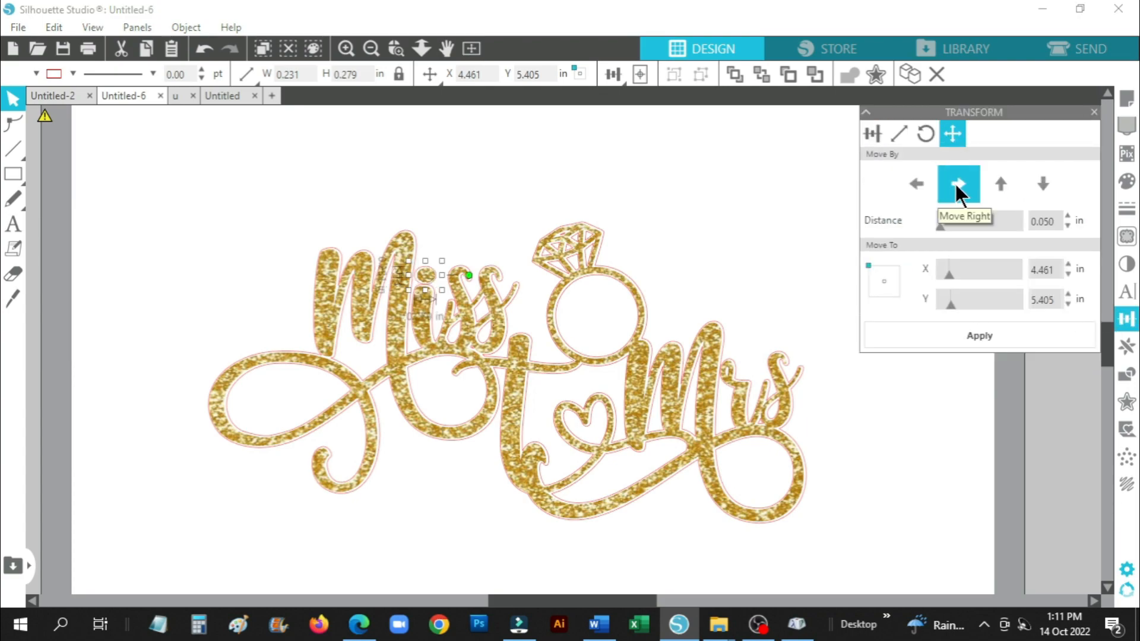
pyautogui.click(1094, 112)
# Group the glitter lettering, ring and white offset shapes.
pyautogui.moveTo(184, 198); pyautogui.dragTo(787, 540)
pyautogui.rightClick(626, 387)
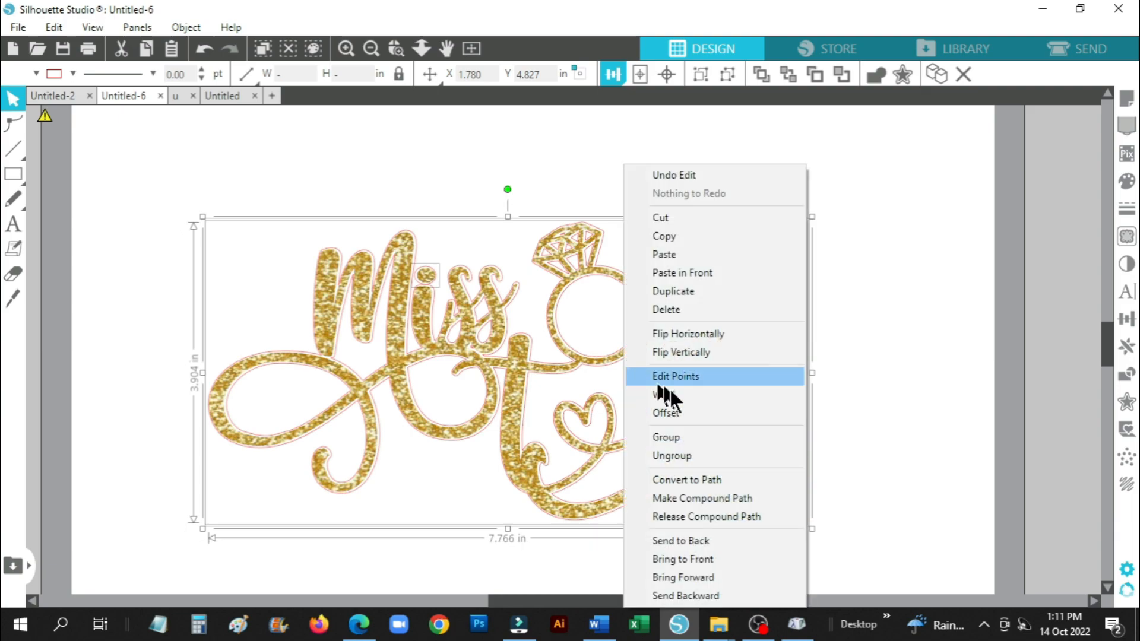
pyautogui.click(708, 436)
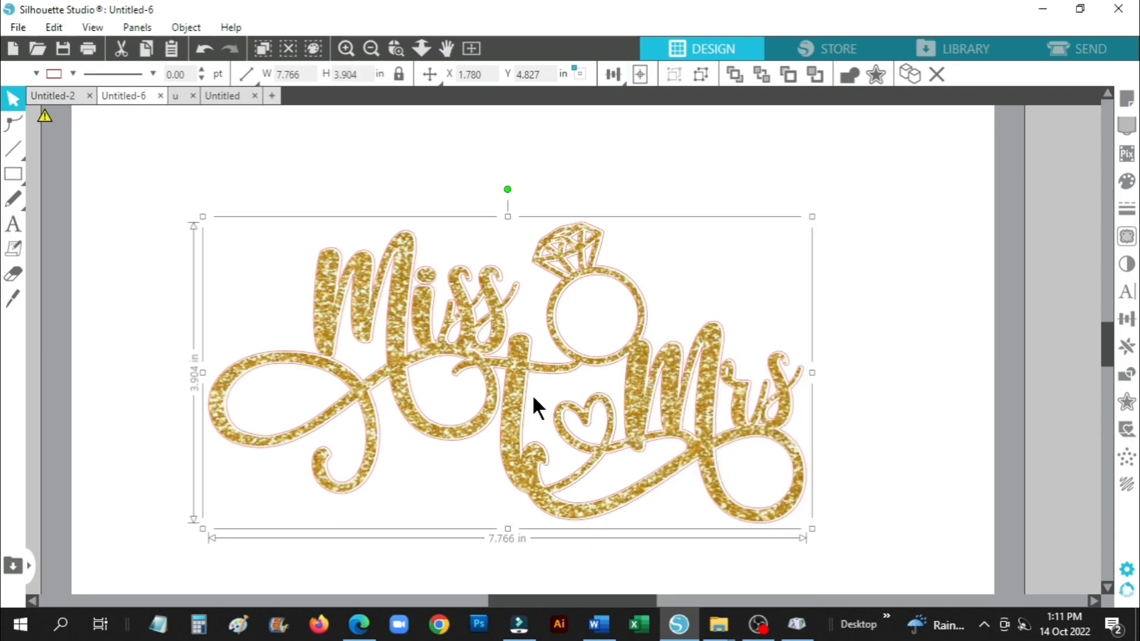
# Add a 0.020 in rounded offset around the grouped design and fill it with the near-black color 21210D.
pyautogui.rightClick(396, 263)
pyautogui.click(465, 413)
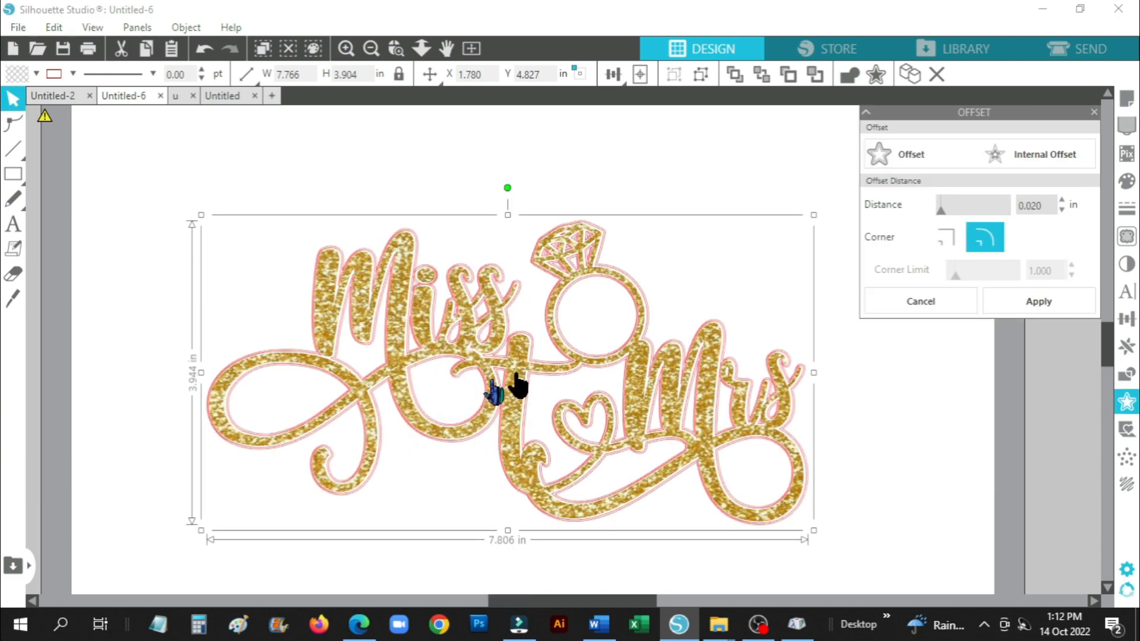
pyautogui.click(1127, 181)
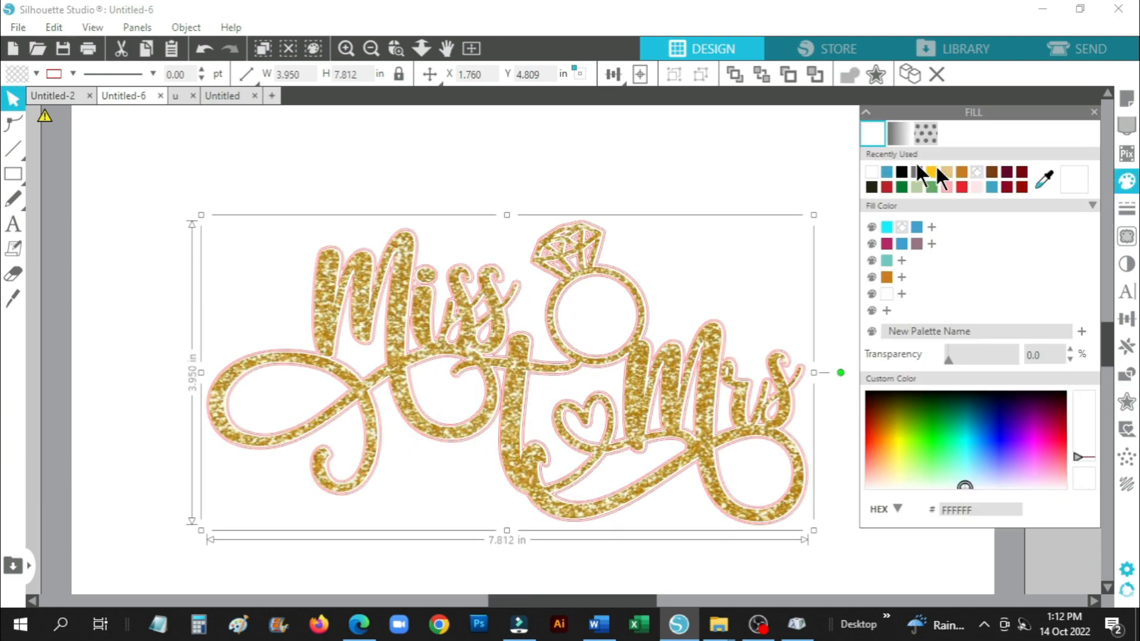
pyautogui.click(871, 187)
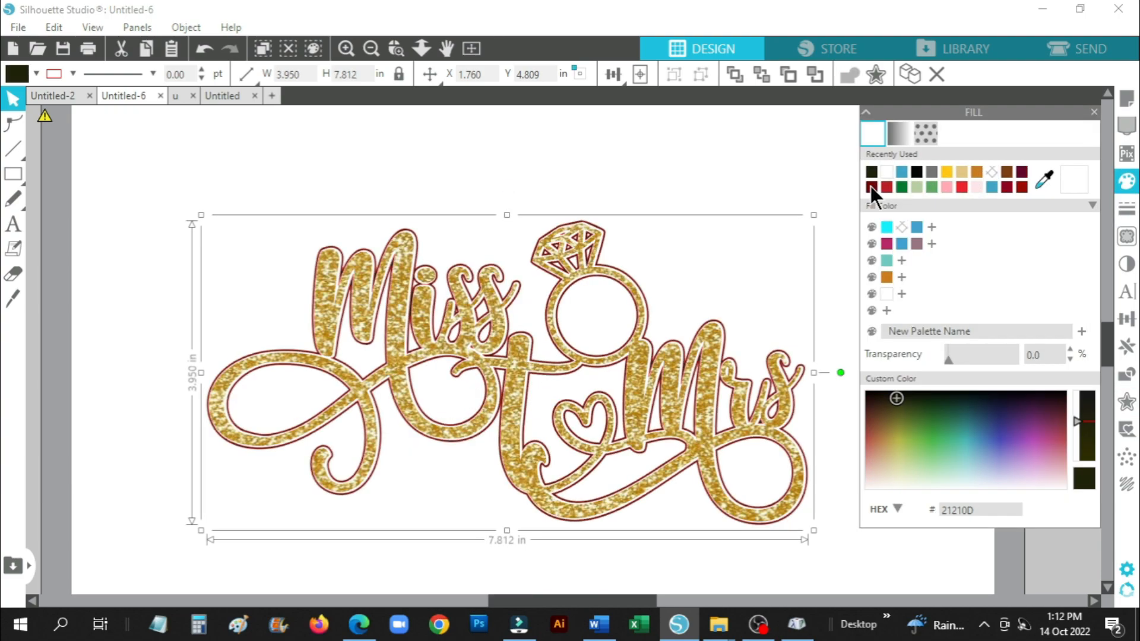
pyautogui.click(1093, 113)
pyautogui.click(835, 239)
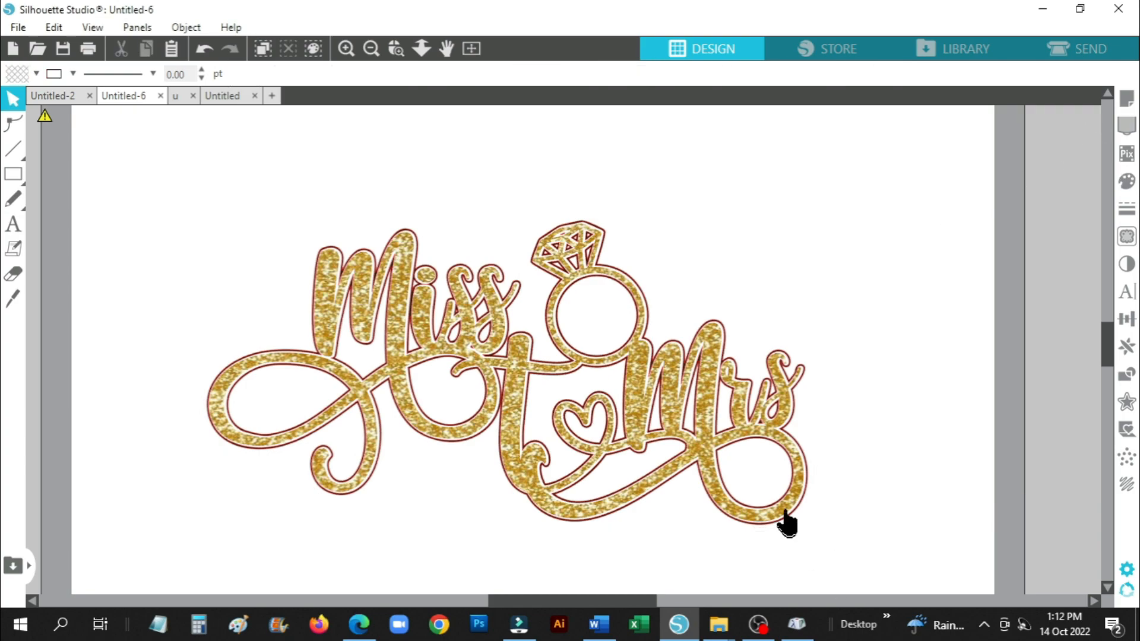
# Align the design and its dark offset to their left and top edges to create a shadow effect.
pyautogui.moveTo(779, 509)
pyautogui.mouseDown()
pyautogui.moveTo(333, 509)
pyautogui.moveTo(833, 494)
pyautogui.moveTo(778, 502)
pyautogui.mouseUp()
pyautogui.click(208, 252)
pyautogui.moveTo(270, 222); pyautogui.dragTo(727, 461)
pyautogui.click(613, 73)
pyautogui.click(616, 101)
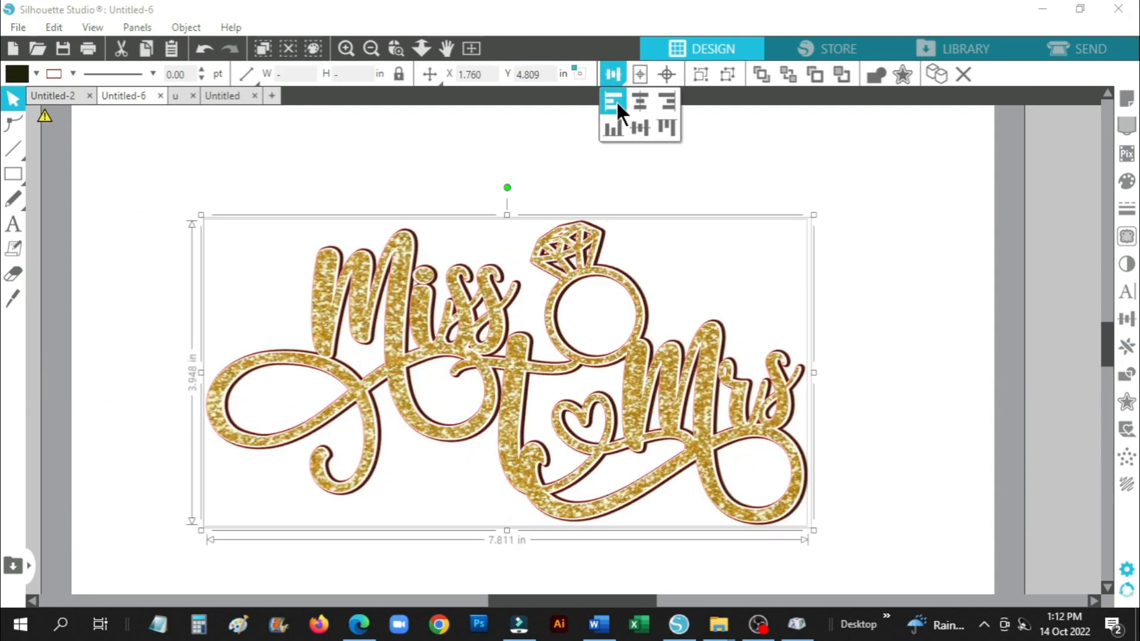
pyautogui.click(662, 126)
pyautogui.click(178, 173)
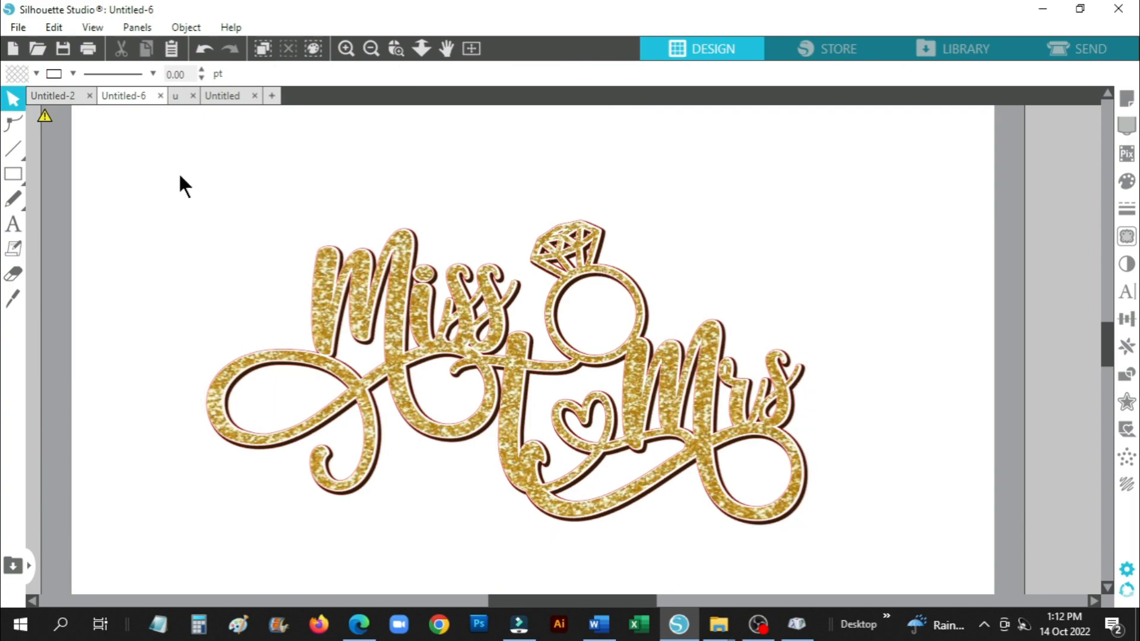
# Move the design and its shadow to X 2.129 in and group them.
pyautogui.moveTo(188, 176); pyautogui.dragTo(727, 466)
pyautogui.moveTo(645, 408); pyautogui.dragTo(671, 383)
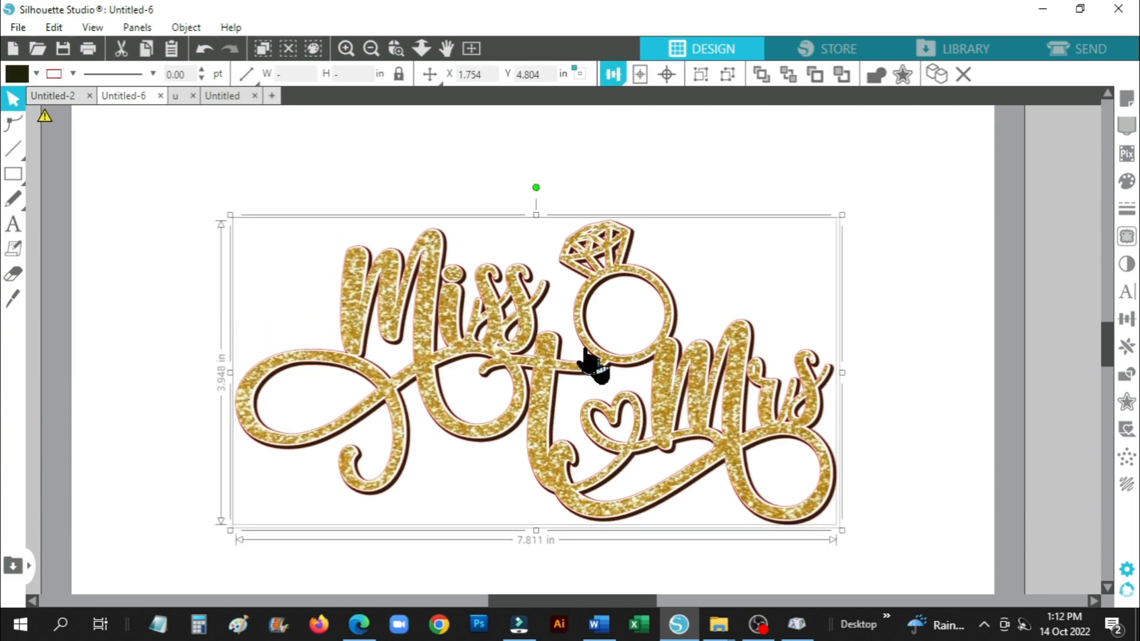
pyautogui.rightClick(579, 349)
pyautogui.click(639, 439)
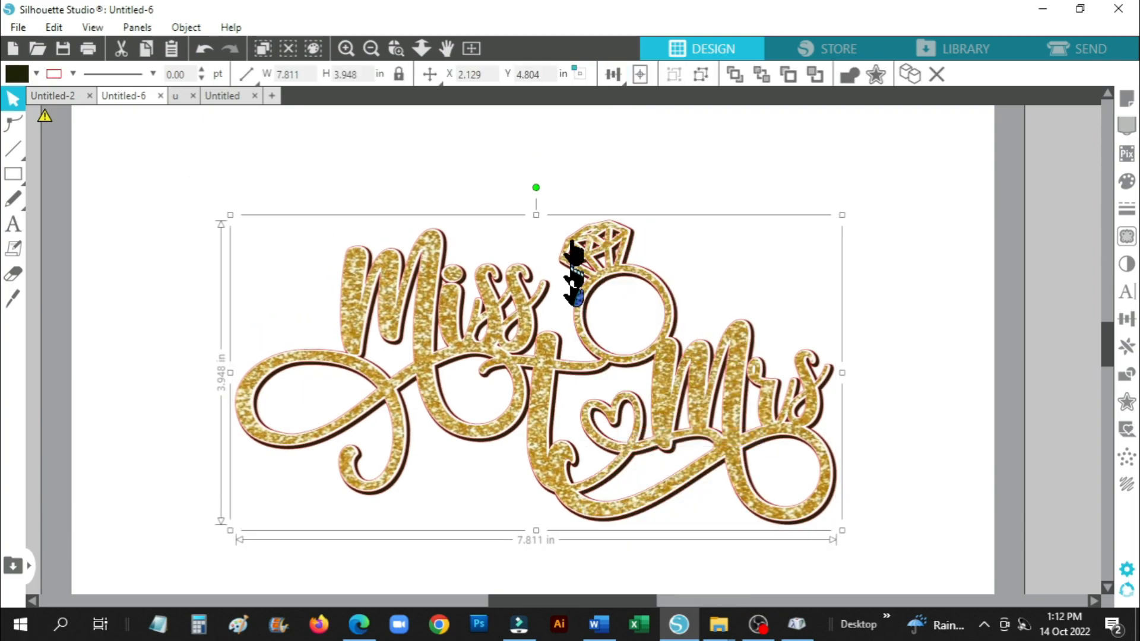
pyautogui.click(875, 202)
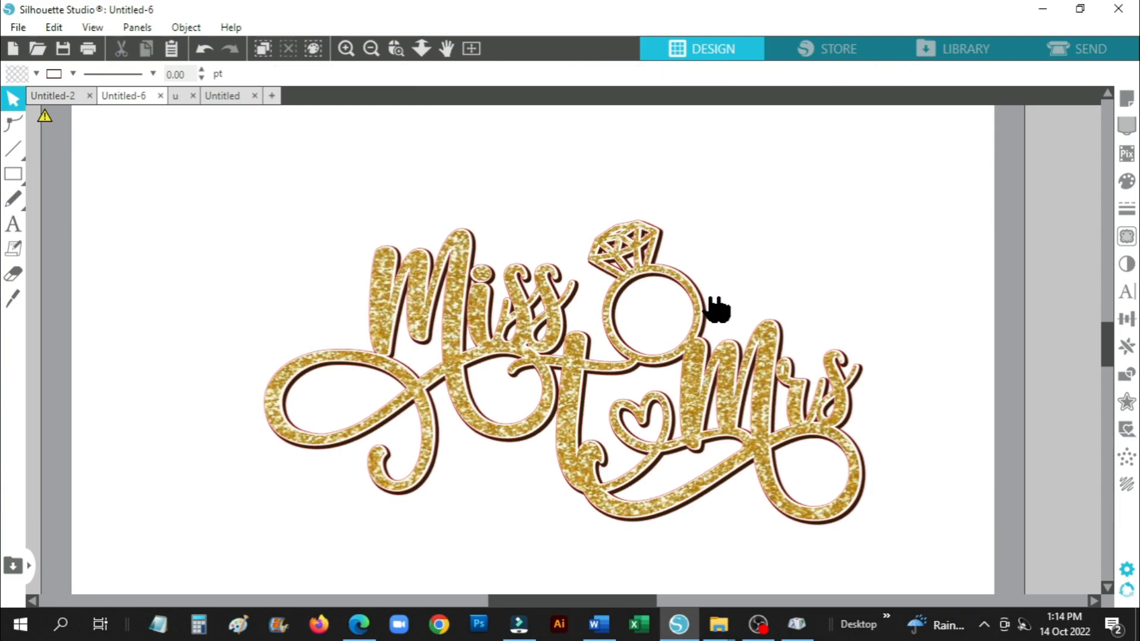
# Change the outline color of the whole grouped design to black.
pyautogui.click(705, 320)
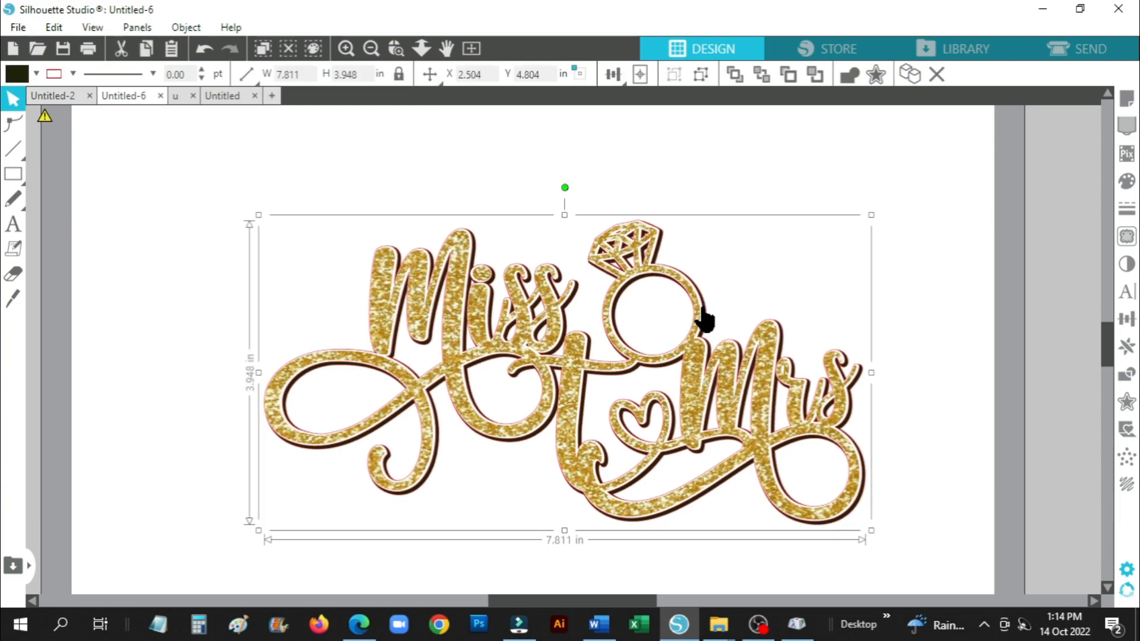
pyautogui.click(72, 72)
pyautogui.click(66, 135)
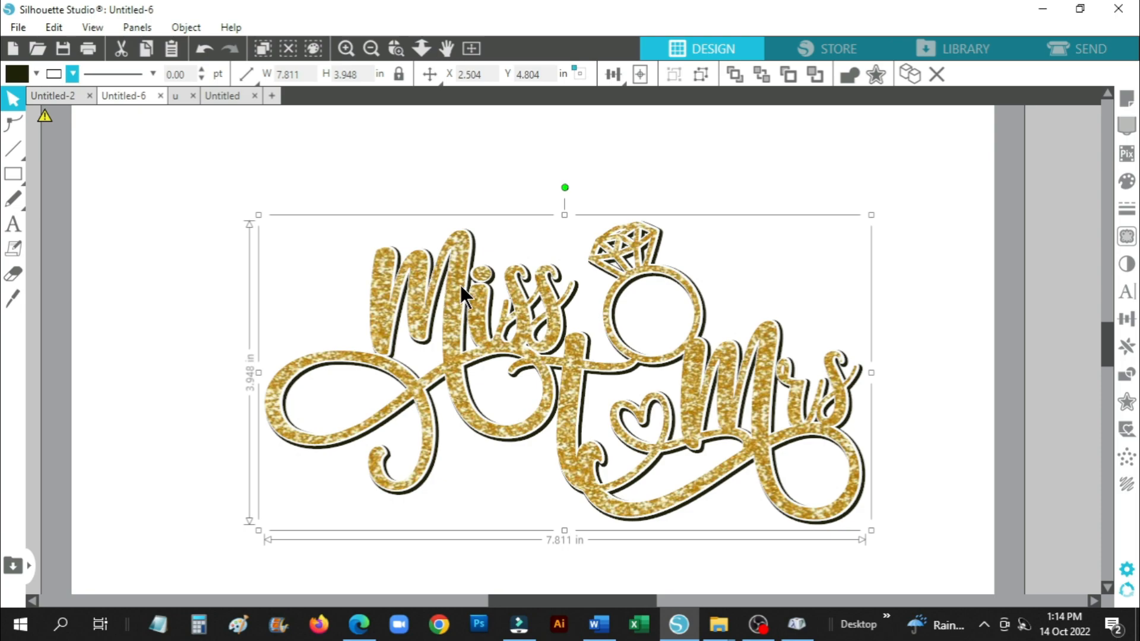
pyautogui.click(762, 174)
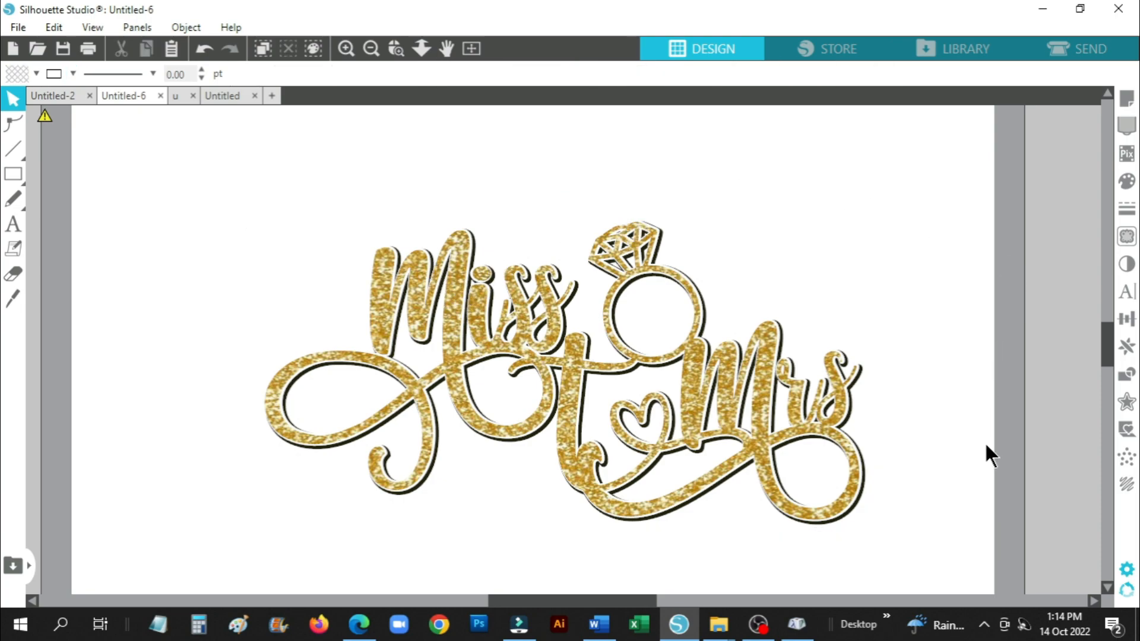